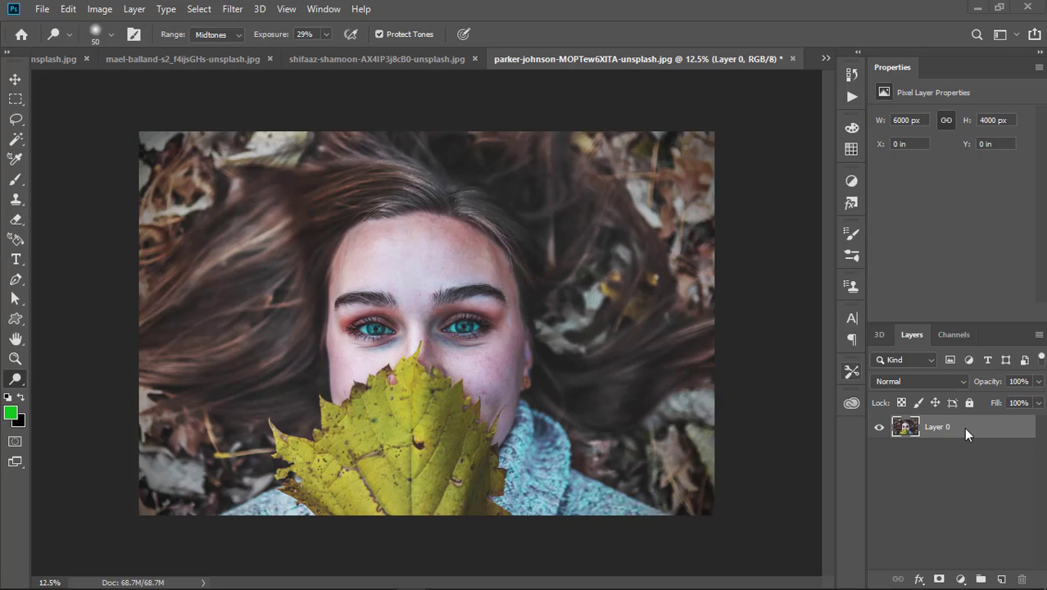
- Duplicate Layer 0 twice so that two copies of the portrait sit above the original layer
key(ctrl+j)
key(ctrl+j)
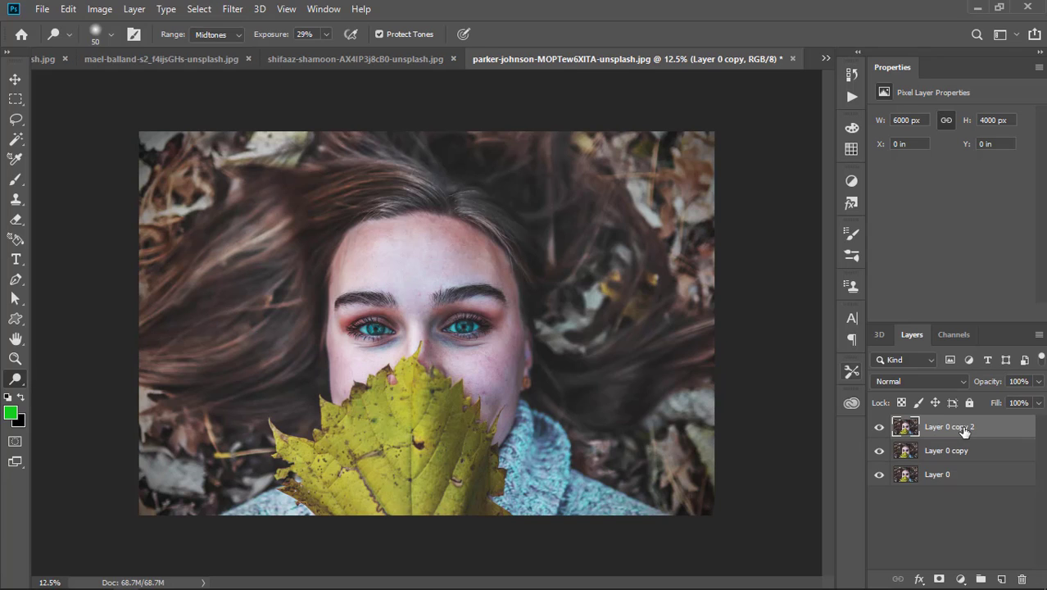
click(981, 484)
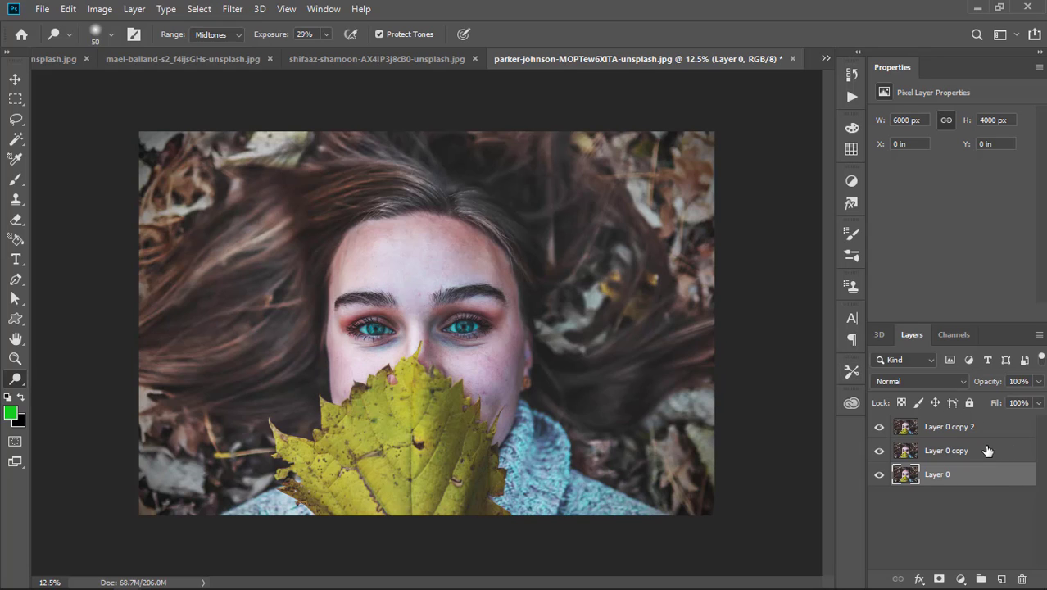
- Rename the lower copy "low freq blur" and the upper copy "high freq texture", and make the low freq blur layer active
click(987, 450)
double_click(954, 450)
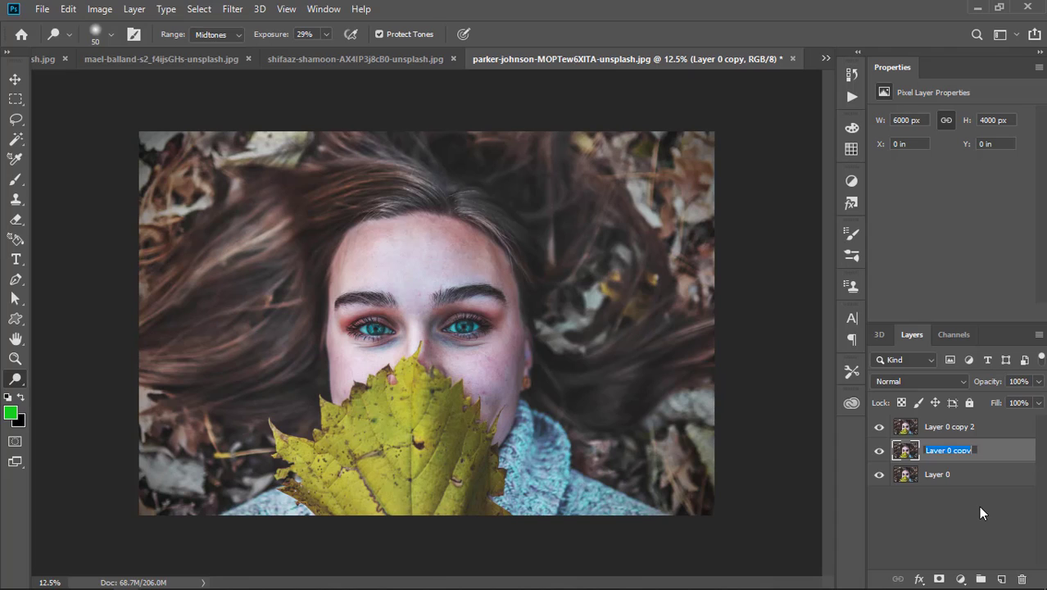
text(low freq blur)
key(Return)
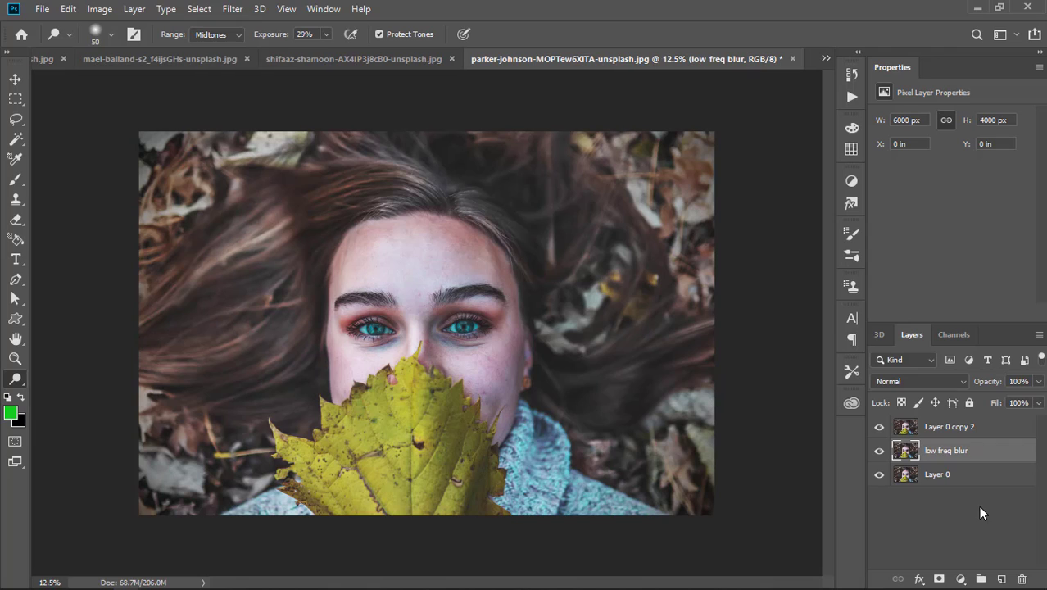
double_click(947, 426)
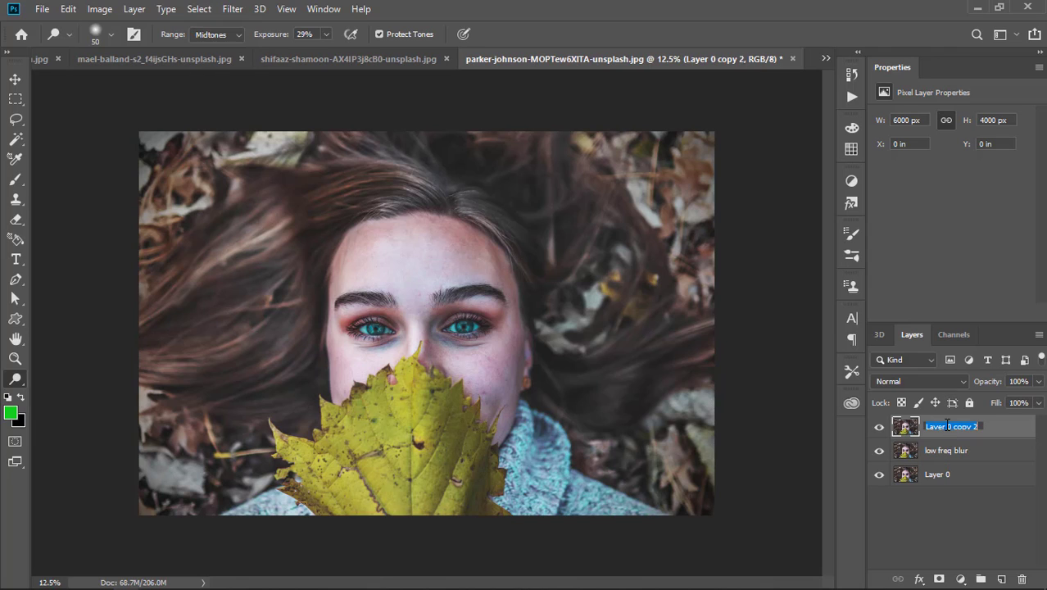
text(high freq texture)
key(Return)
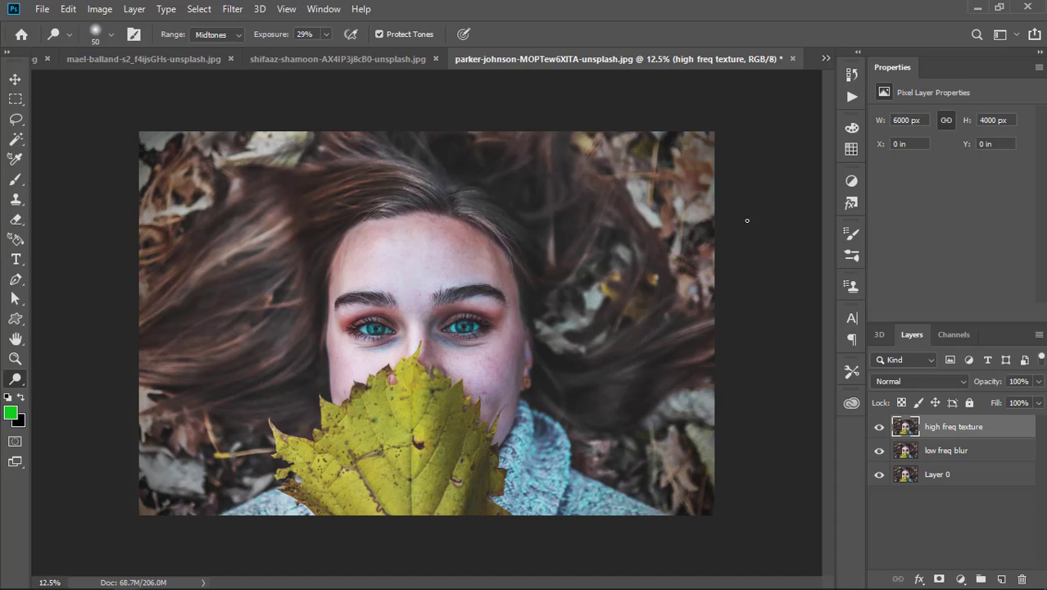
click(976, 459)
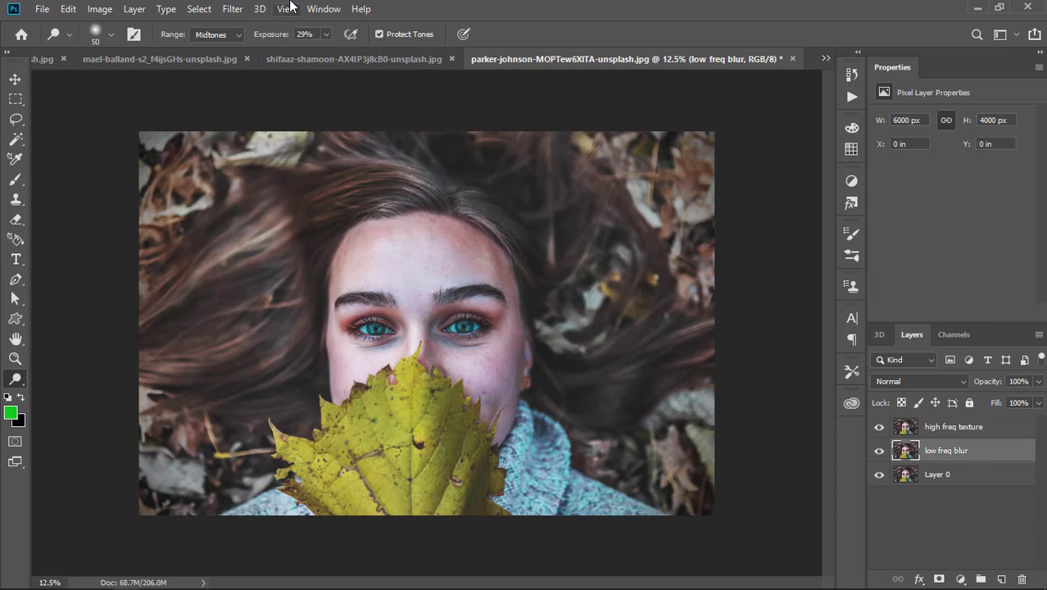
click(233, 9)
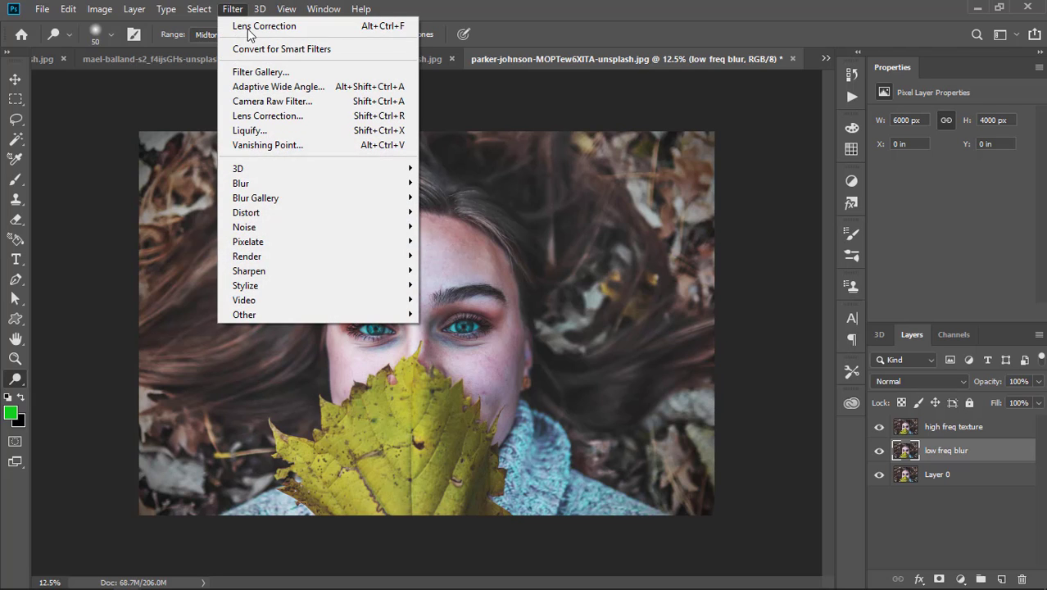
mouse_move(274, 211)
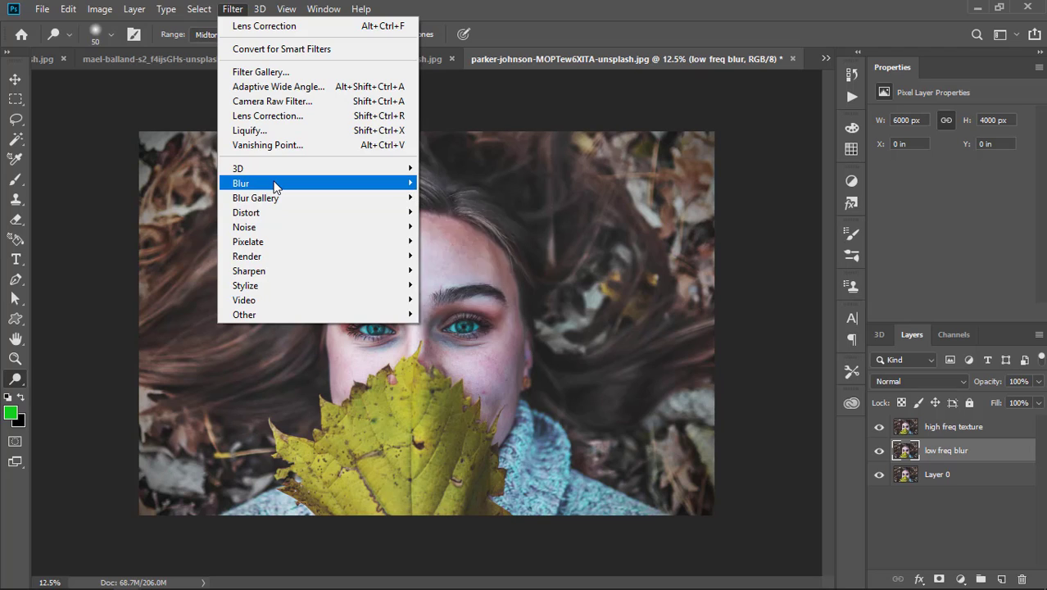
mouse_move(326, 181)
click(459, 240)
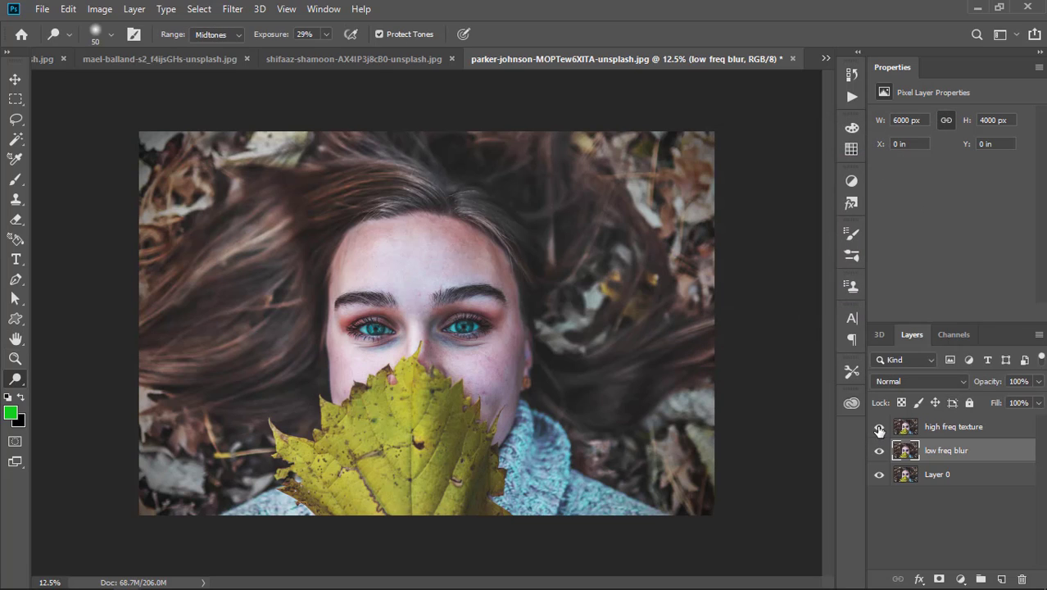
- Hide the high freq texture layer and apply a Gaussian Blur with an 11.1-pixel radius to the low freq blur layer
click(879, 427)
click(232, 9)
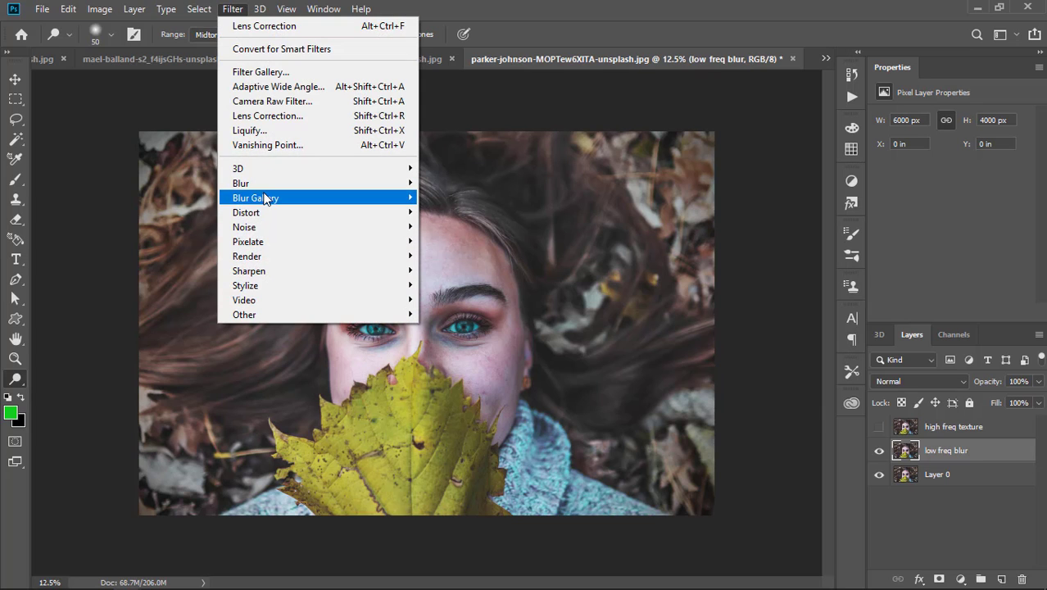
mouse_move(267, 182)
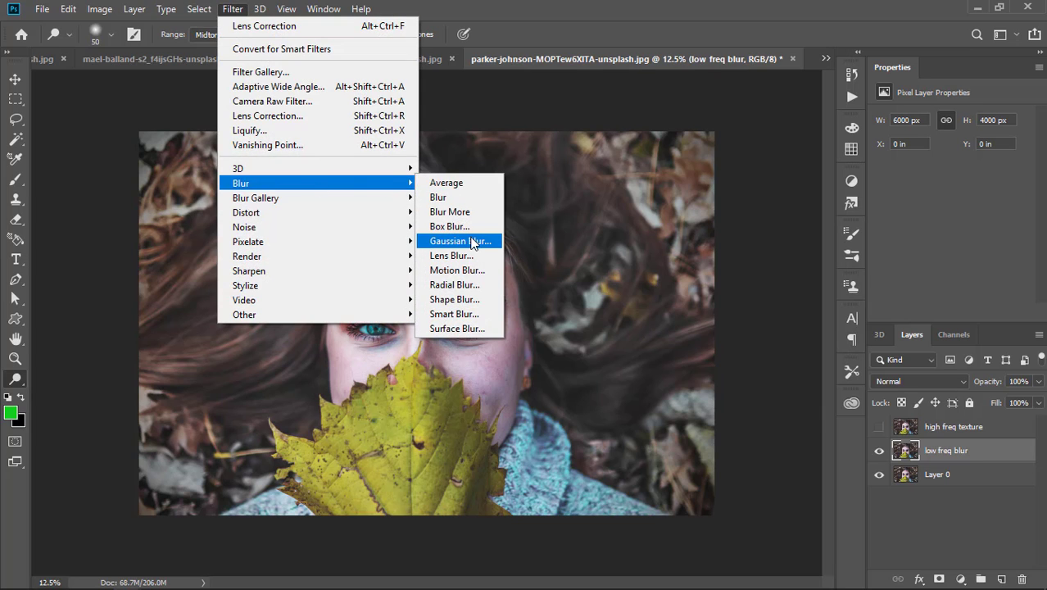
click(468, 240)
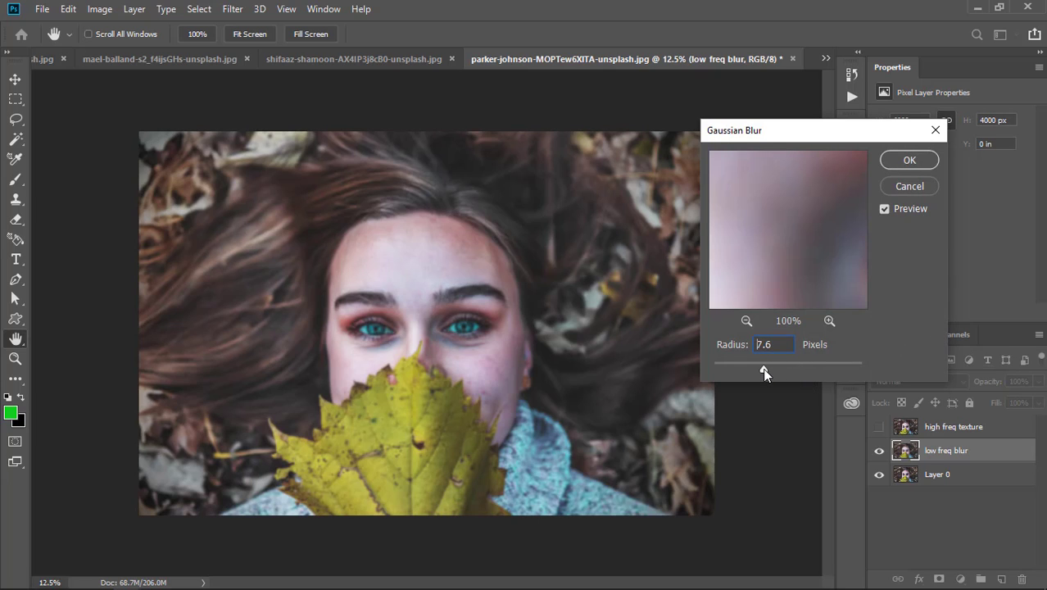
drag(769, 368, 775, 372)
drag(846, 137, 766, 136)
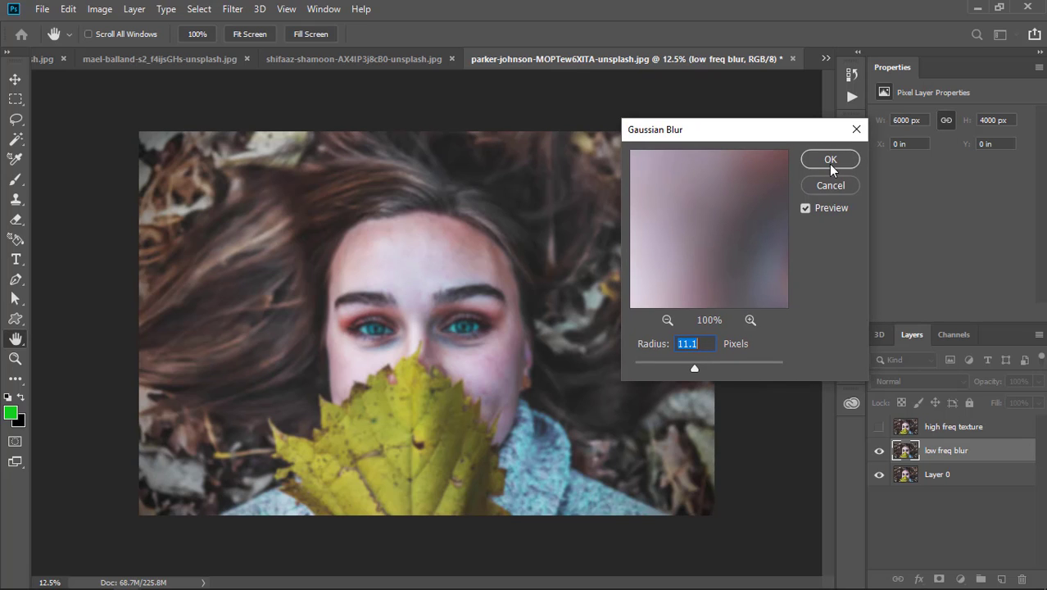
click(829, 163)
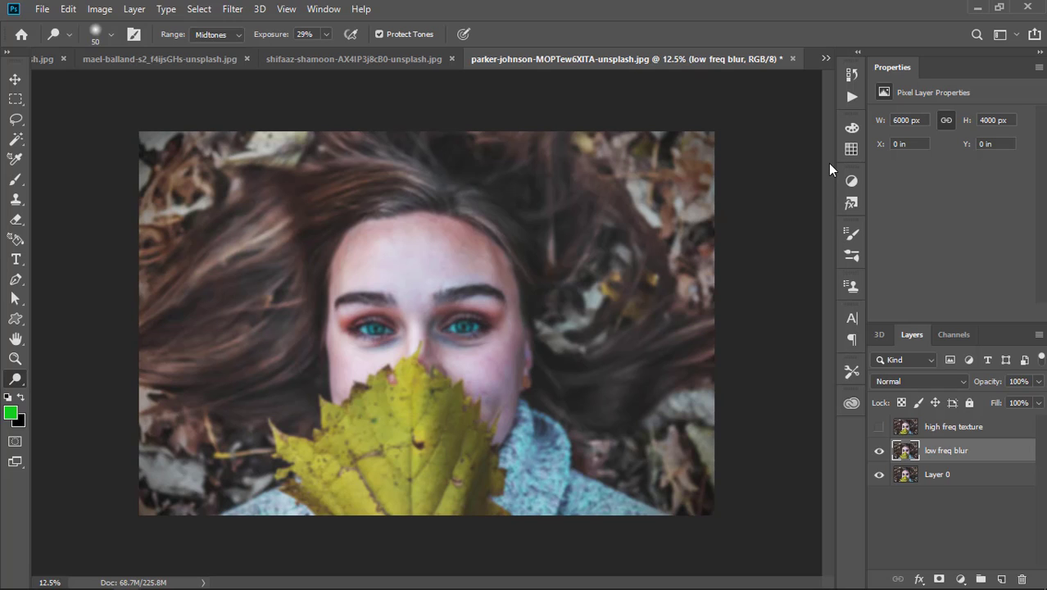
- Show the high freq texture layer and use Apply Image on it with low freq blur as source, Subtract blending, scale 2 and offset 129
click(879, 427)
click(996, 426)
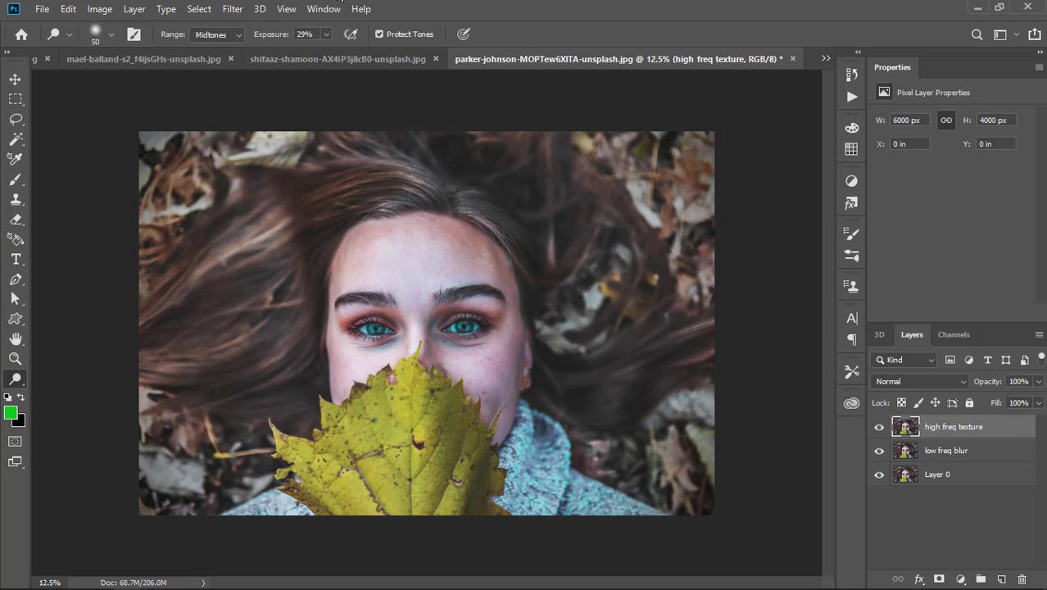
click(98, 8)
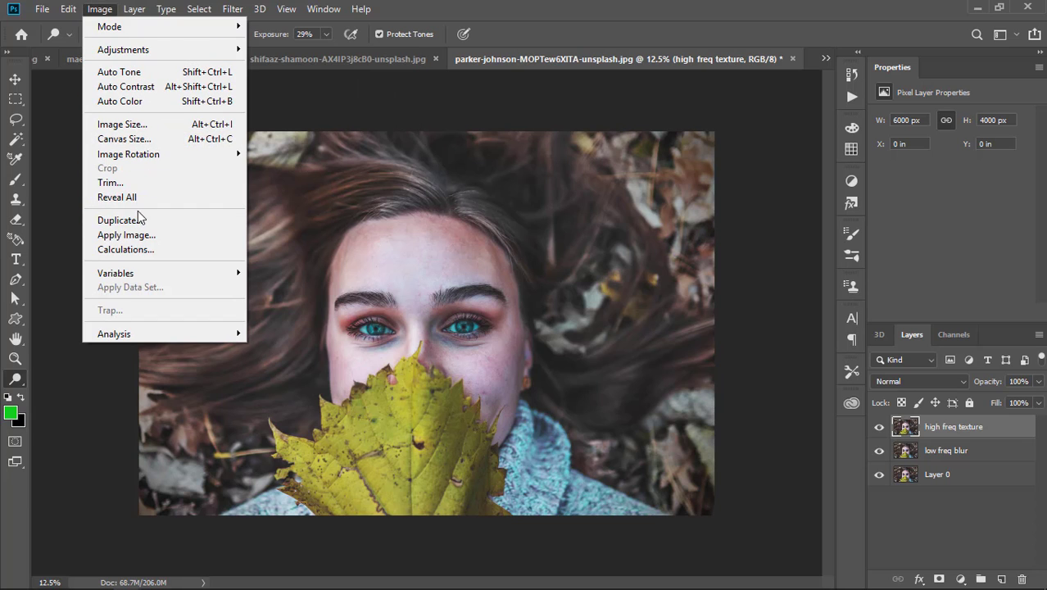
click(145, 236)
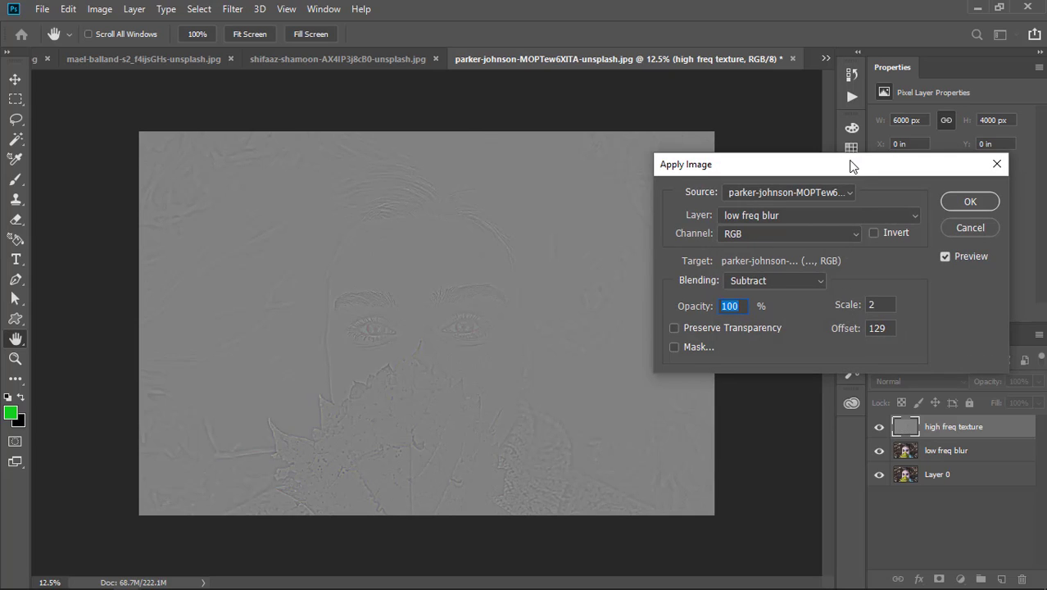
drag(852, 166, 871, 165)
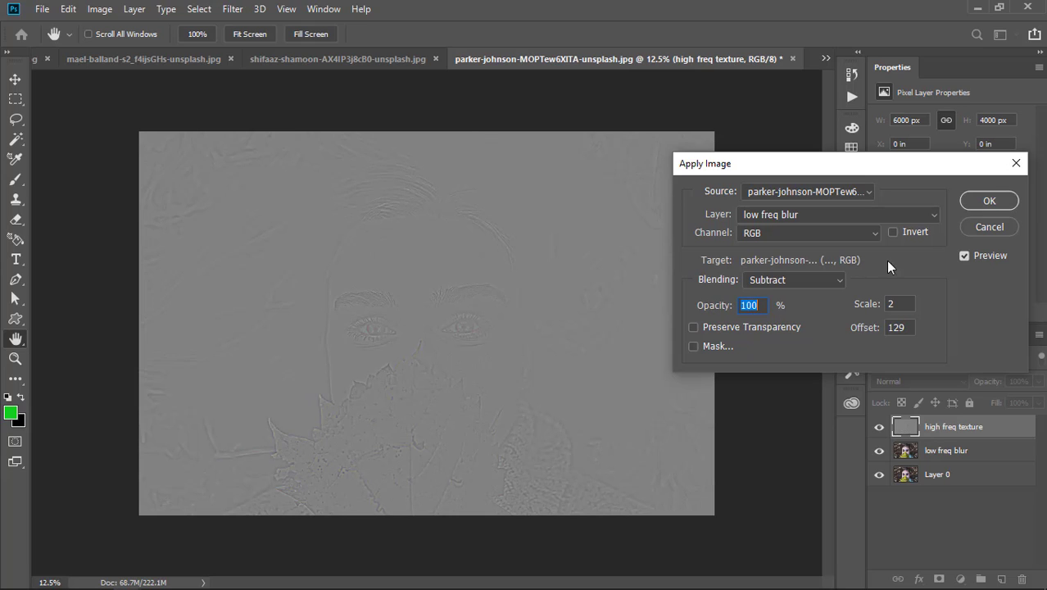
click(988, 200)
key(o)
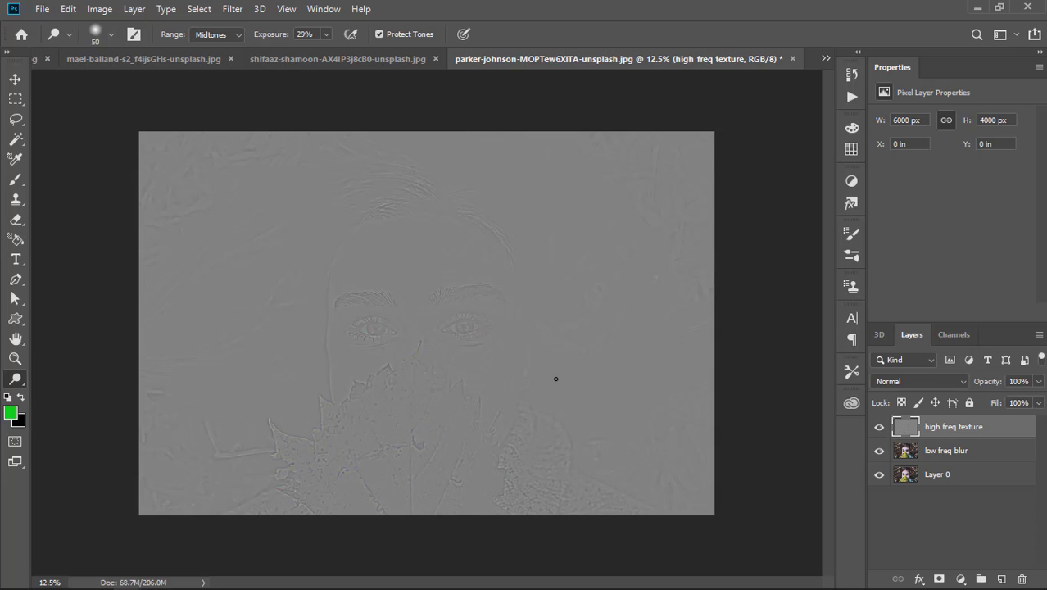
- Set the high freq texture layer's blend mode to Linear Light
click(964, 380)
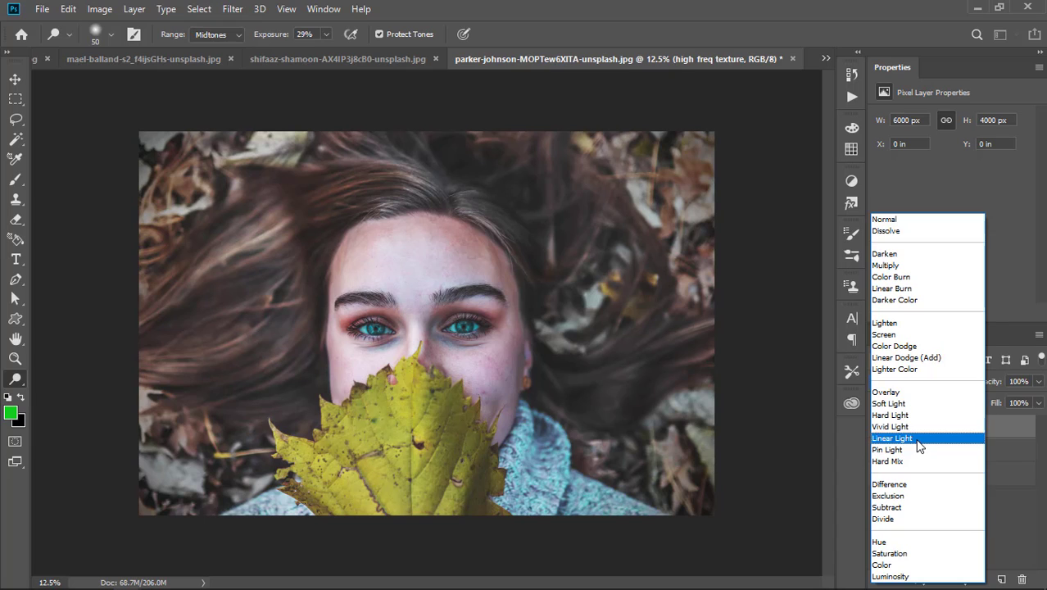
click(918, 446)
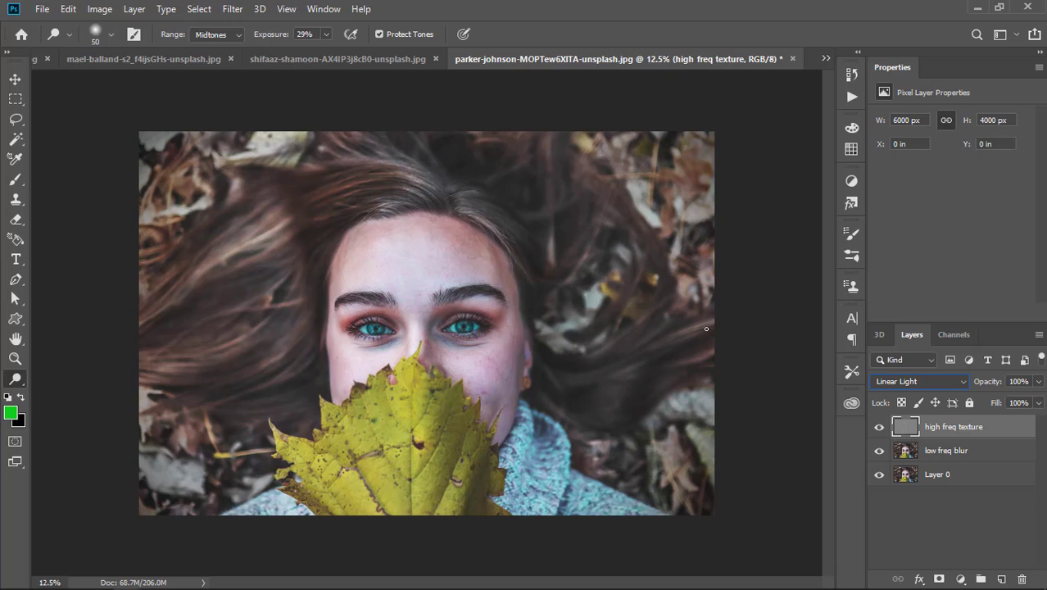
click(877, 478)
- On the low freq blur layer, outline the forehead skin above the eyebrows and below the hairline with a Lasso selection
click(984, 453)
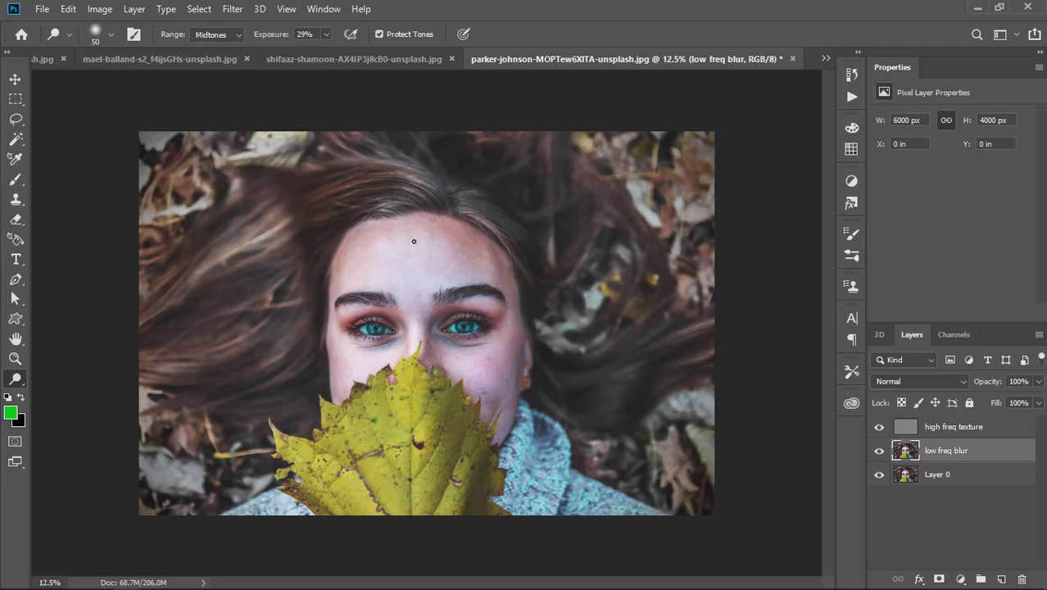
key(ctrl+plus)
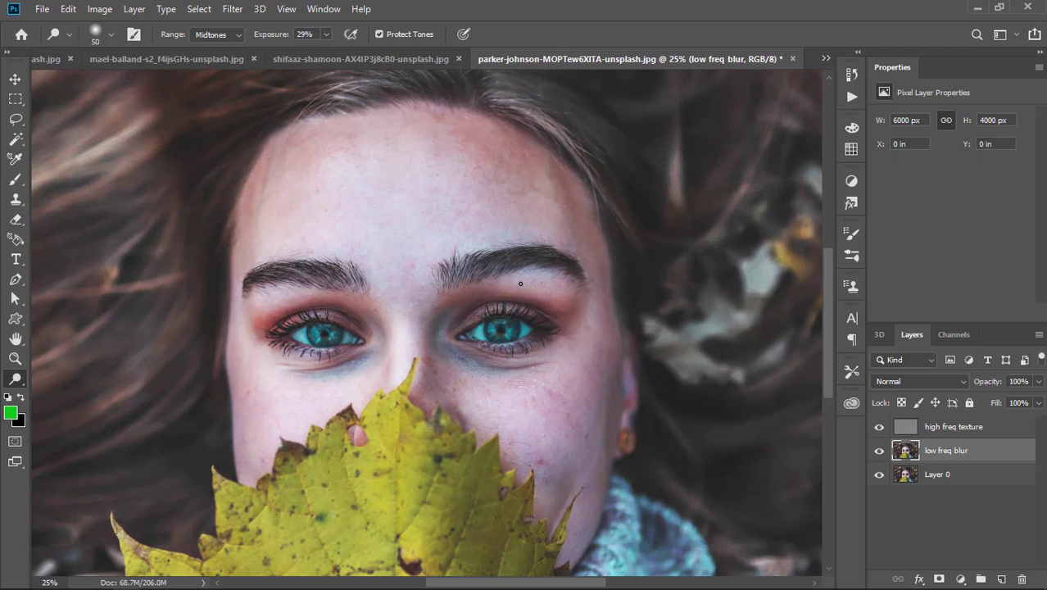
scroll(465, 204, down, 2)
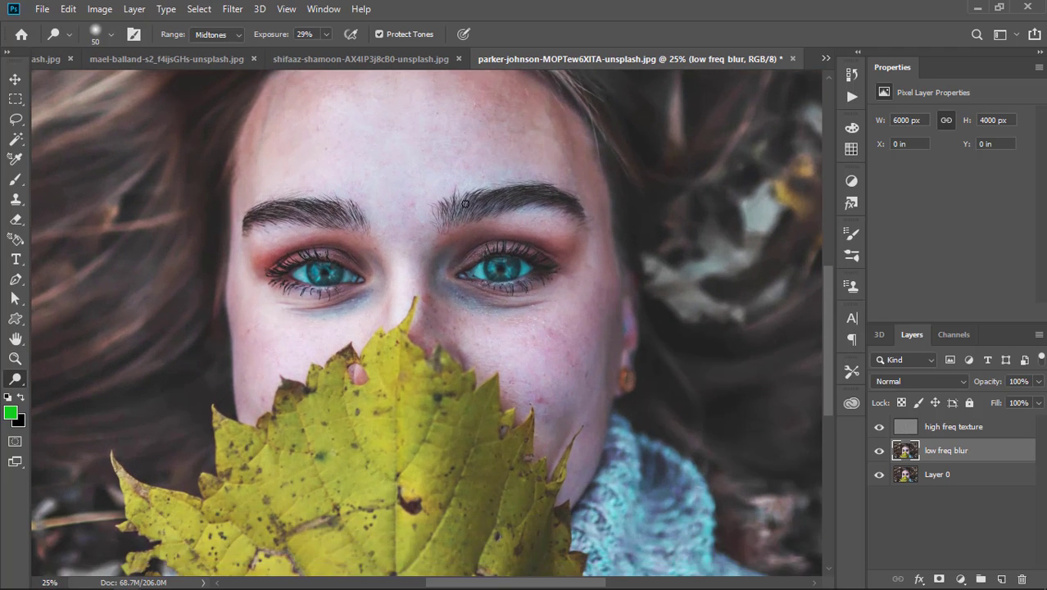
scroll(465, 204, up, 2)
click(14, 120)
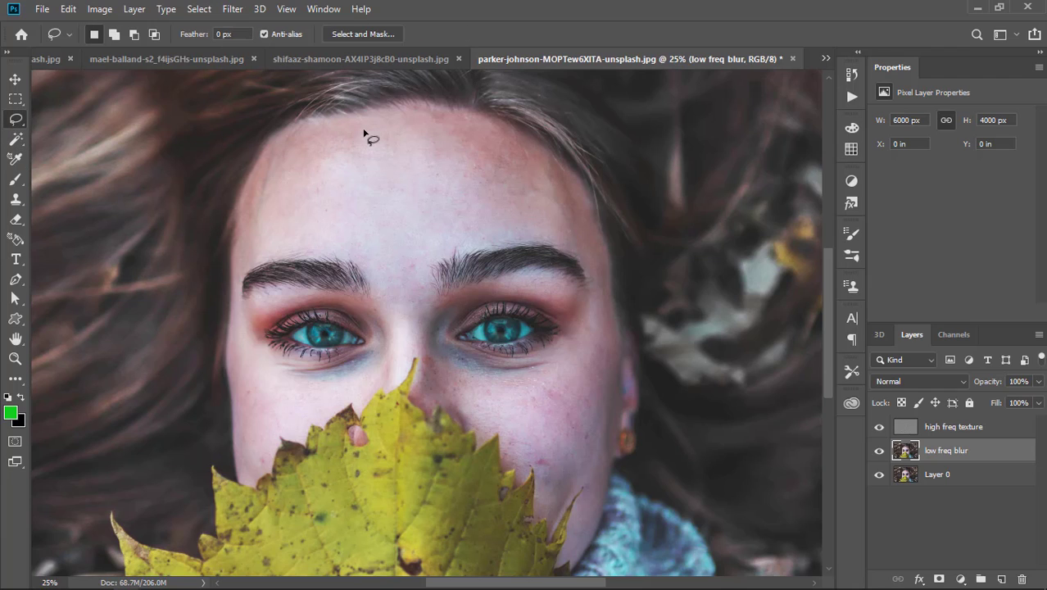
drag(363, 129, 324, 131)
drag(312, 140, 290, 170)
mouse_move(290, 169)
mouse_down()
mouse_move(265, 228)
mouse_move(285, 250)
mouse_move(349, 252)
mouse_move(415, 277)
mouse_move(452, 246)
mouse_move(555, 242)
mouse_up()
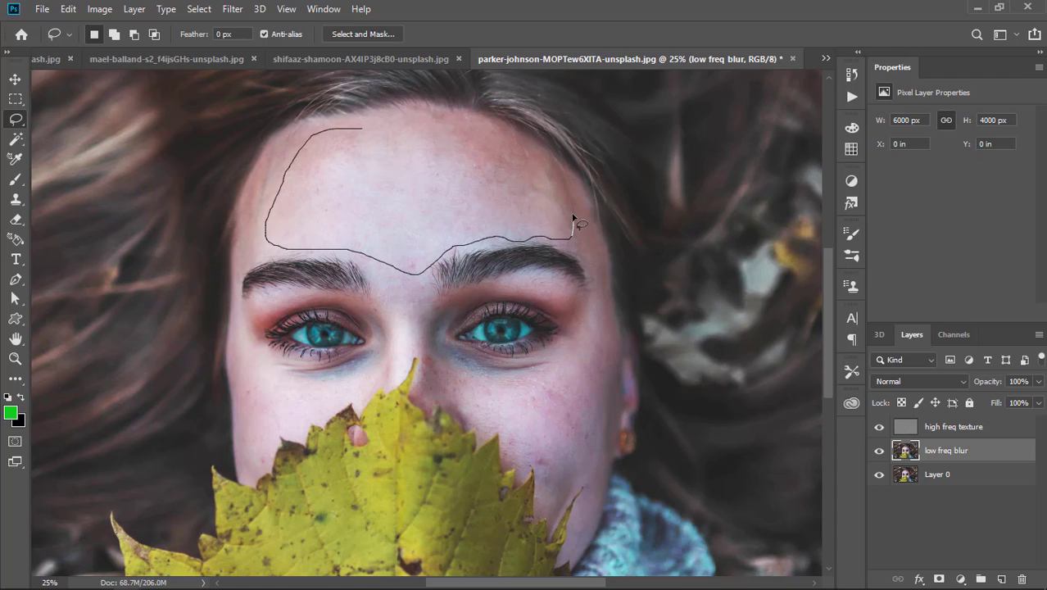
mouse_move(526, 154)
mouse_down()
mouse_move(453, 122)
mouse_move(359, 131)
mouse_up()
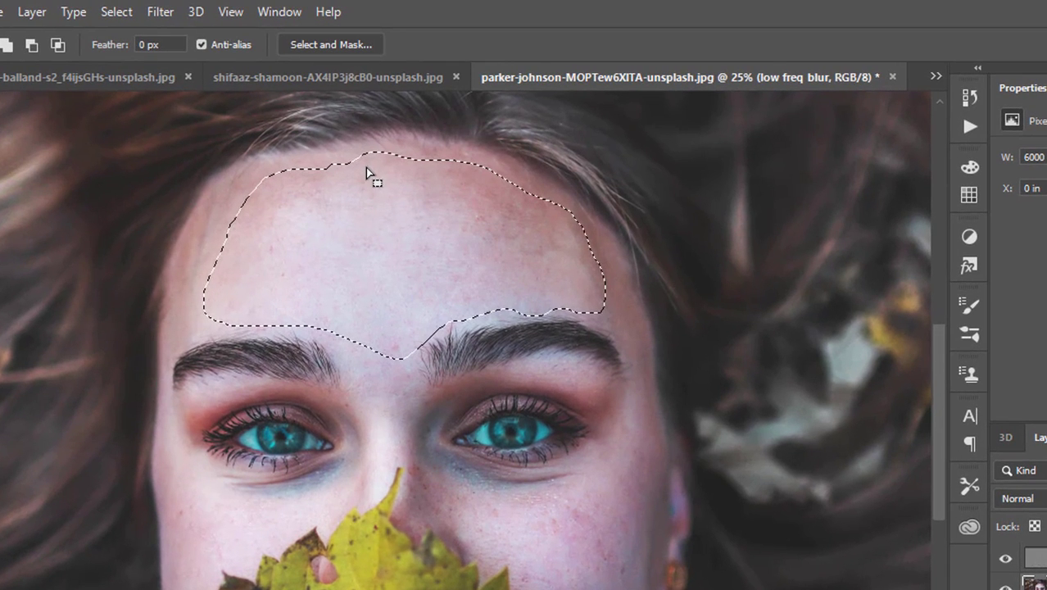
- Feather the forehead selection with a radius of 50.2 pixels
right_click(417, 192)
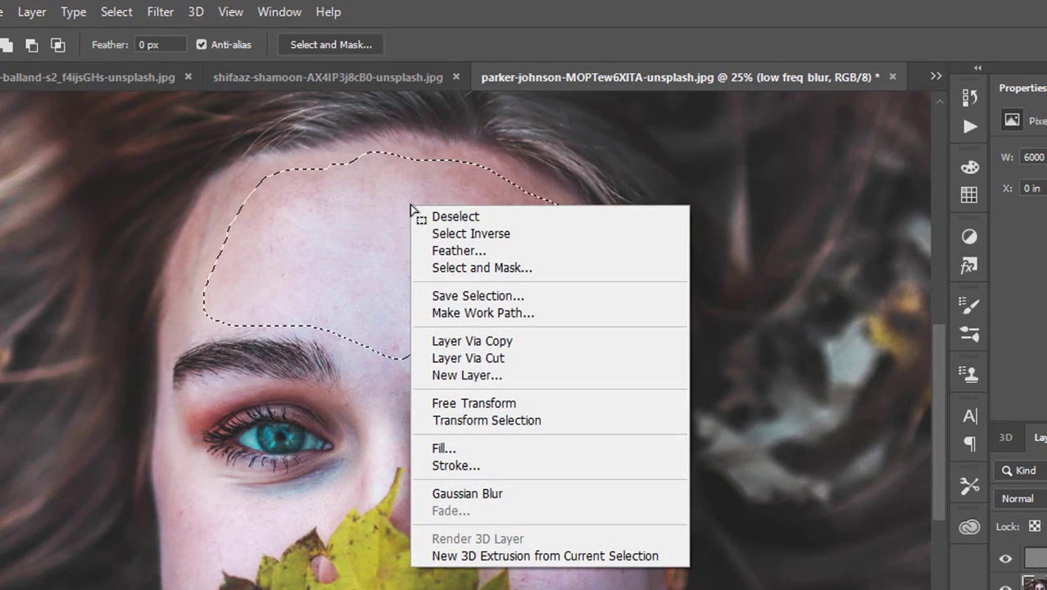
click(463, 254)
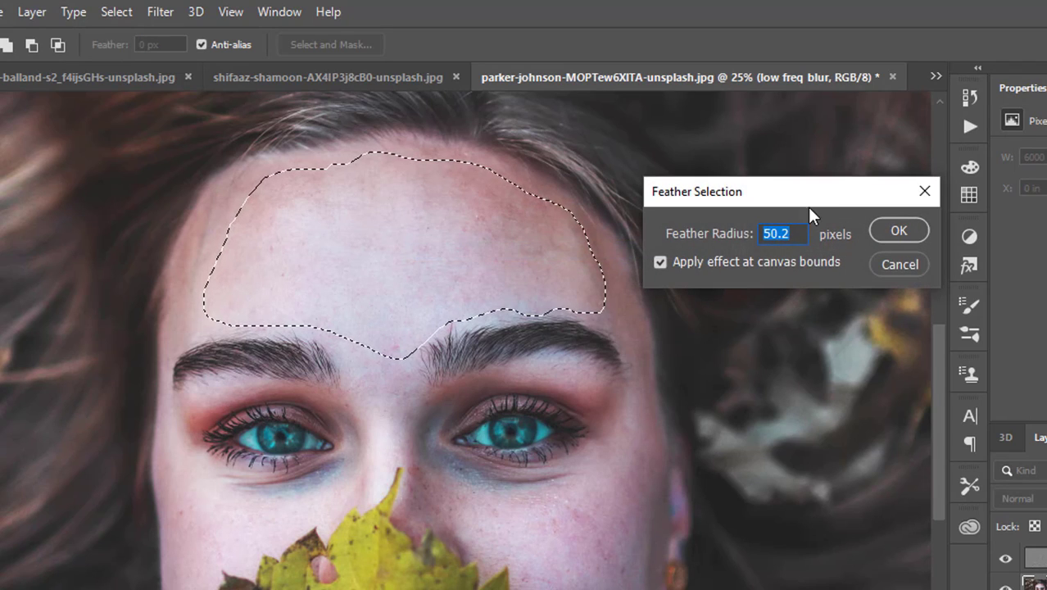
drag(807, 201, 815, 198)
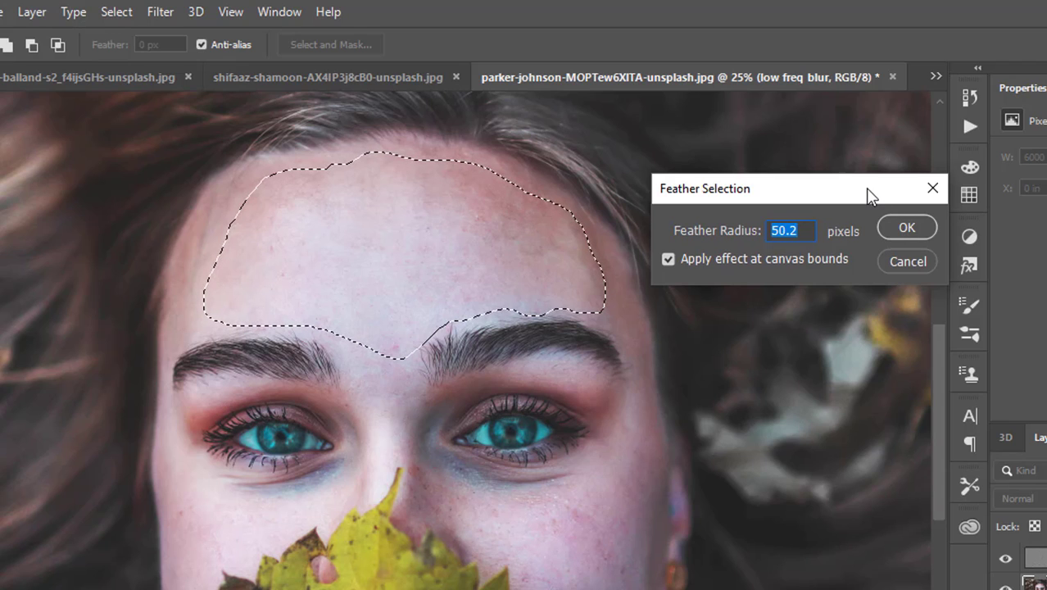
drag(889, 192, 938, 182)
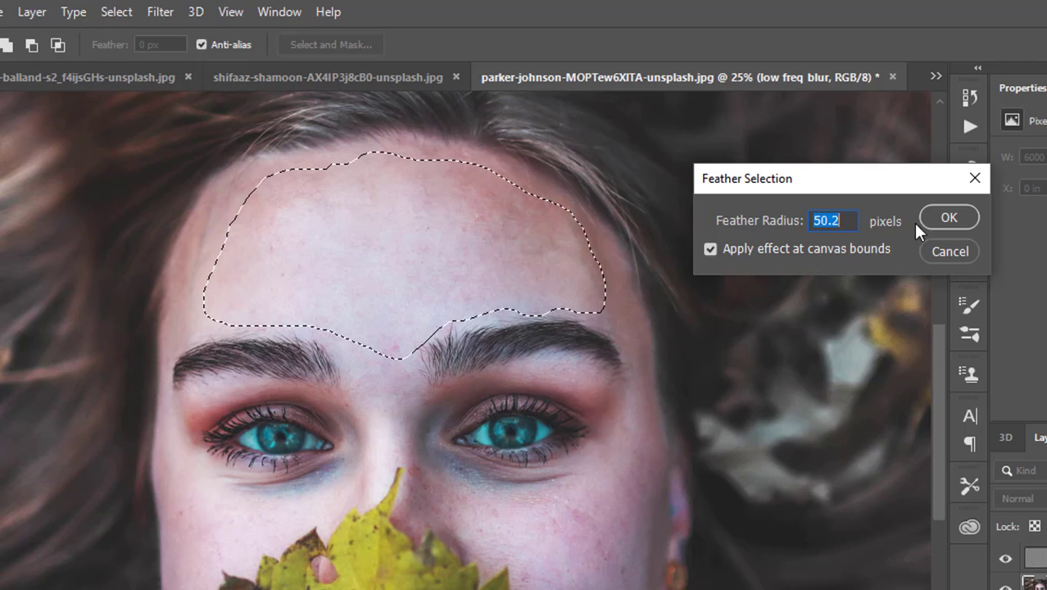
click(949, 217)
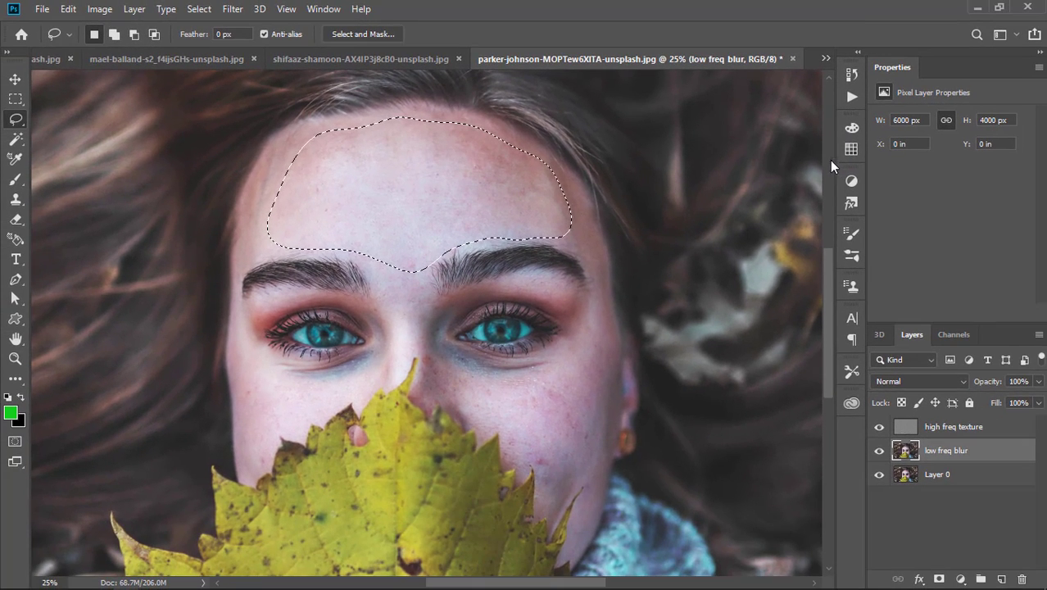
- Apply a Gaussian Blur with a radius of 37.4 pixels to the feathered forehead selection, and deselect it
click(232, 8)
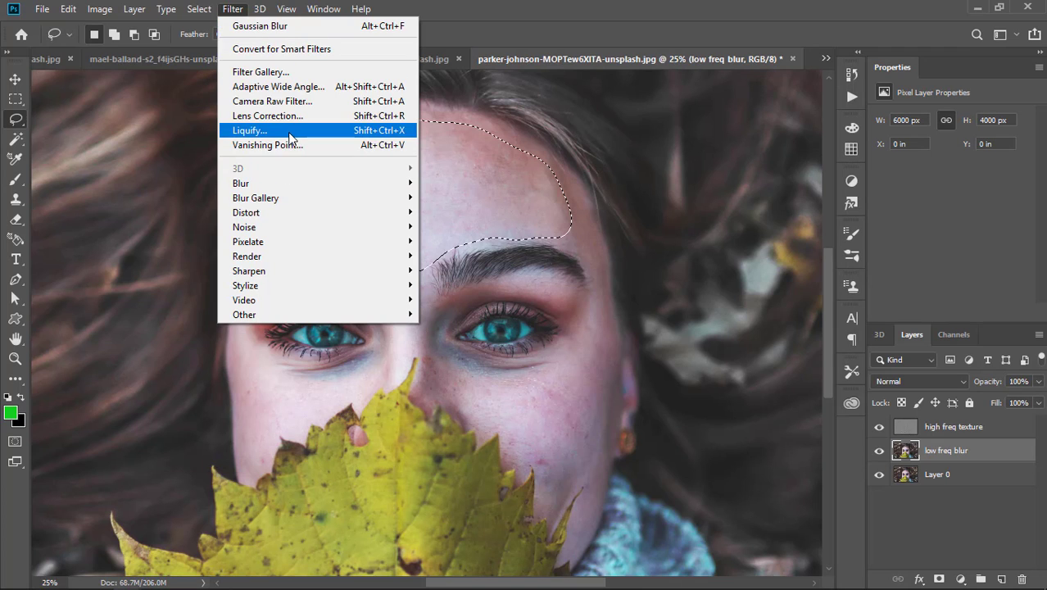
mouse_move(266, 187)
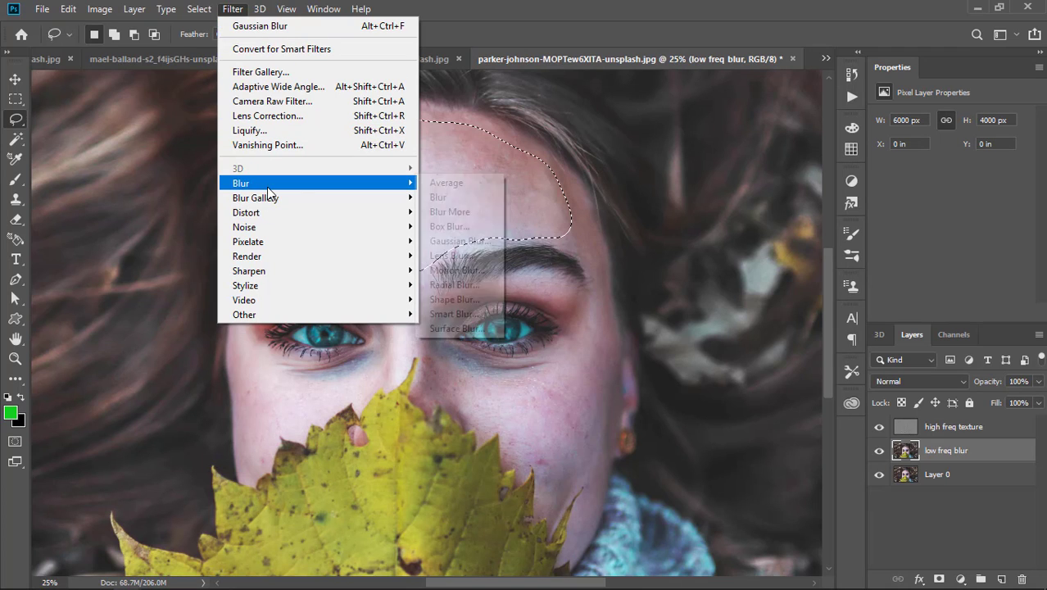
click(455, 236)
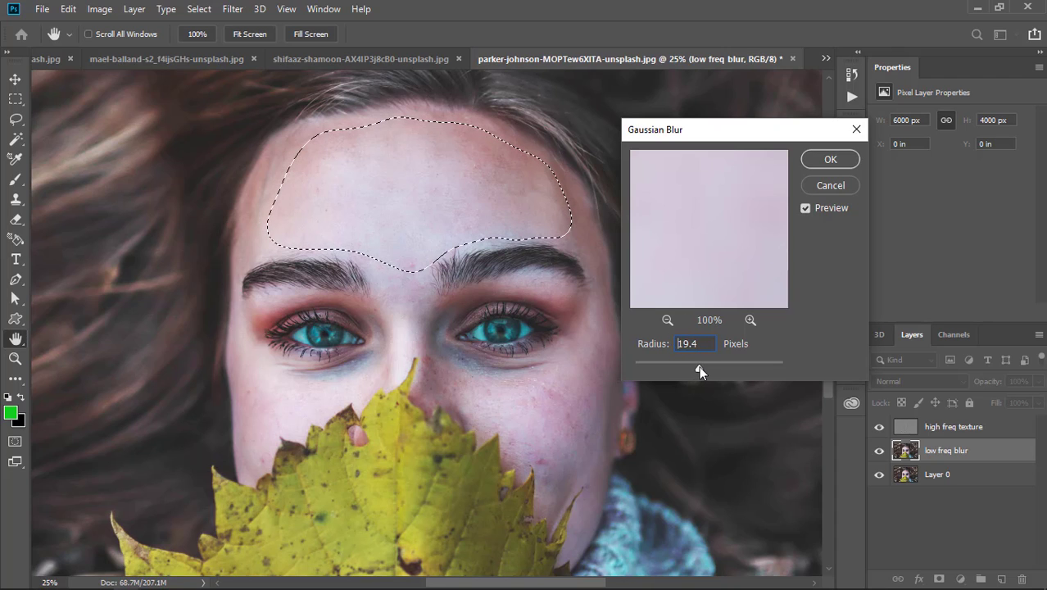
drag(709, 365, 706, 337)
click(830, 159)
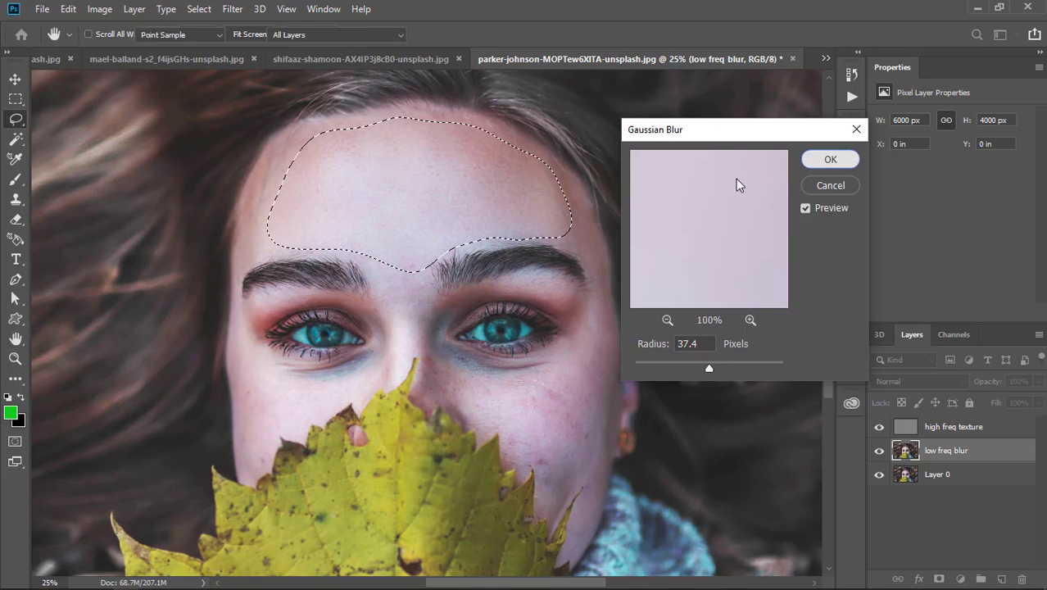
key(ctrl+d)
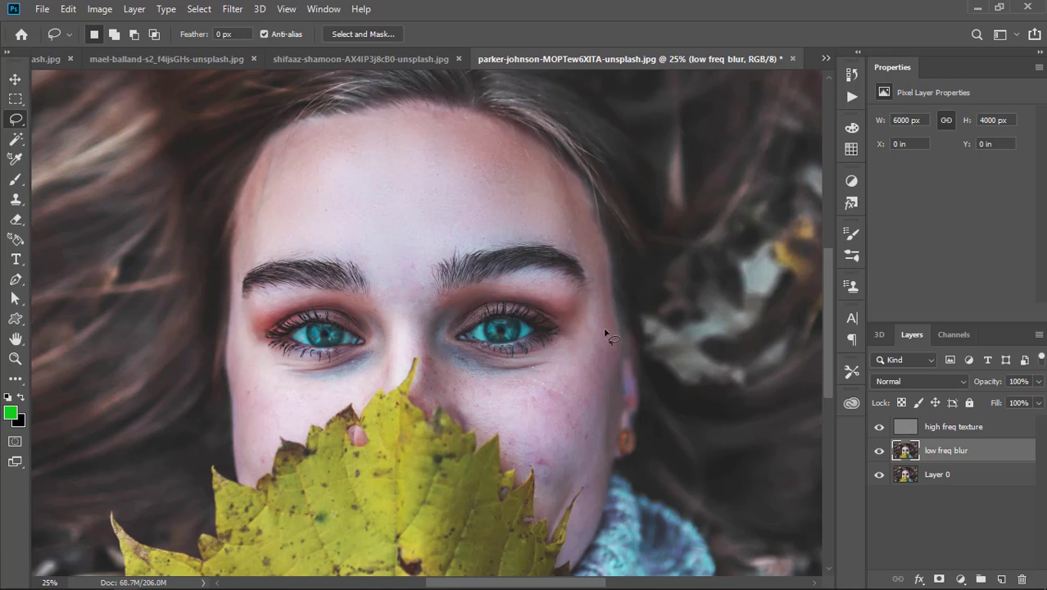
- Outline the cheek on the image's right side with a Lasso selection running below the eye, along the leaf's edge and up the jaw
mouse_move(607, 332)
mouse_down()
mouse_move(572, 337)
mouse_move(548, 371)
mouse_move(476, 378)
mouse_up()
scroll(478, 443, up, 1)
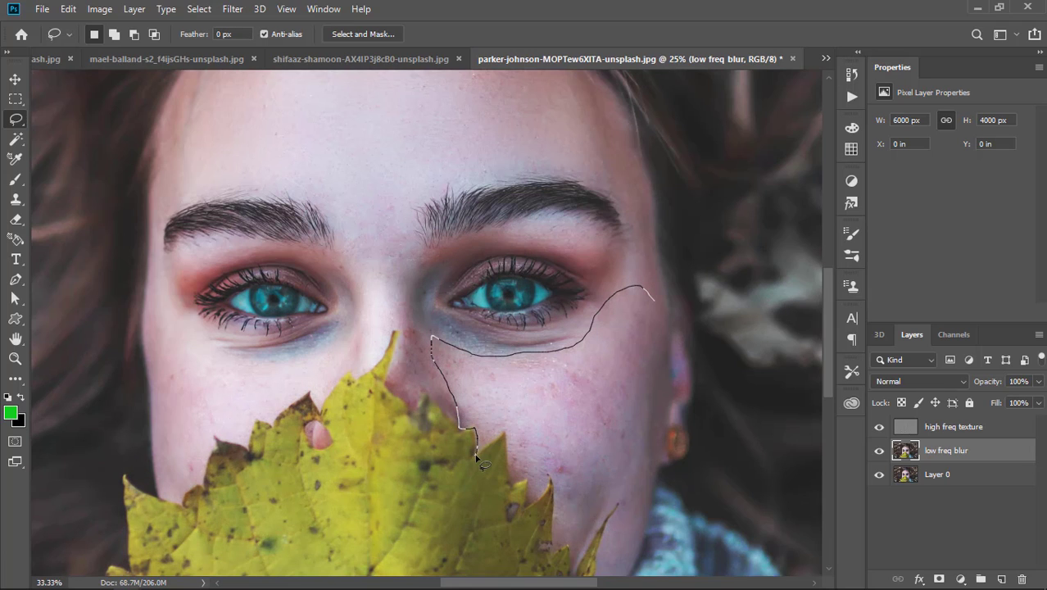
mouse_move(494, 435)
mouse_down()
mouse_move(509, 430)
mouse_move(506, 460)
mouse_up()
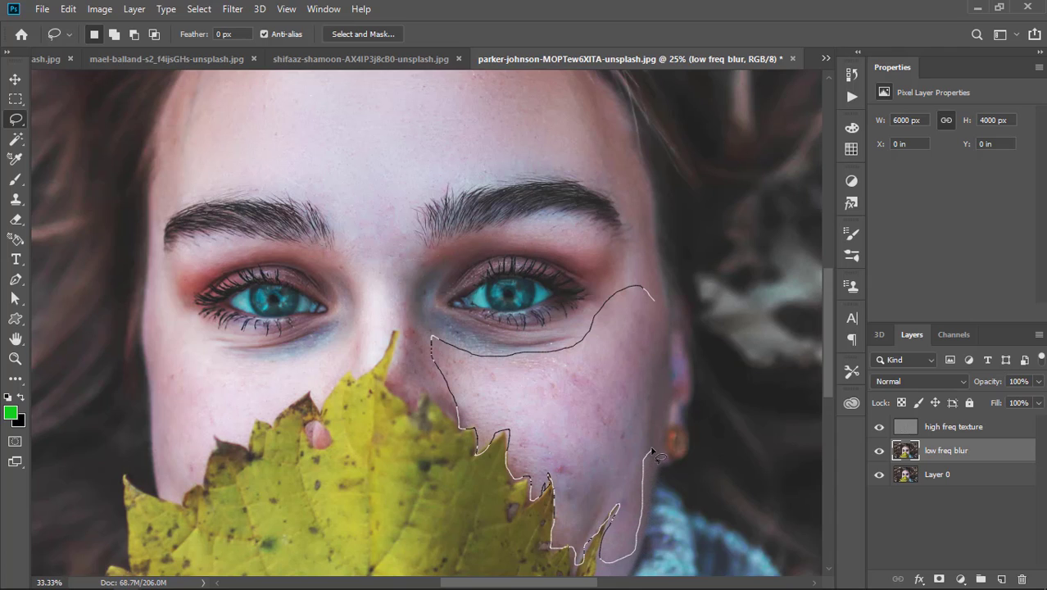
mouse_move(670, 352)
mouse_down()
mouse_move(665, 304)
mouse_move(655, 311)
mouse_up()
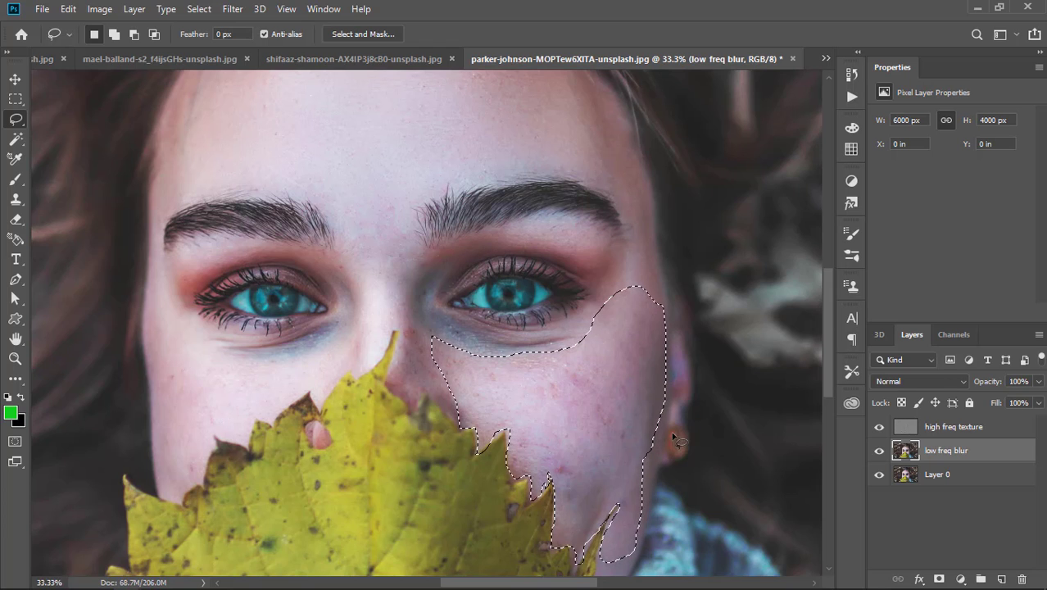
- Feather the right-side cheek selection by 50.2 pixels, and reapply the last Gaussian Blur to it before deselecting
right_click(564, 396)
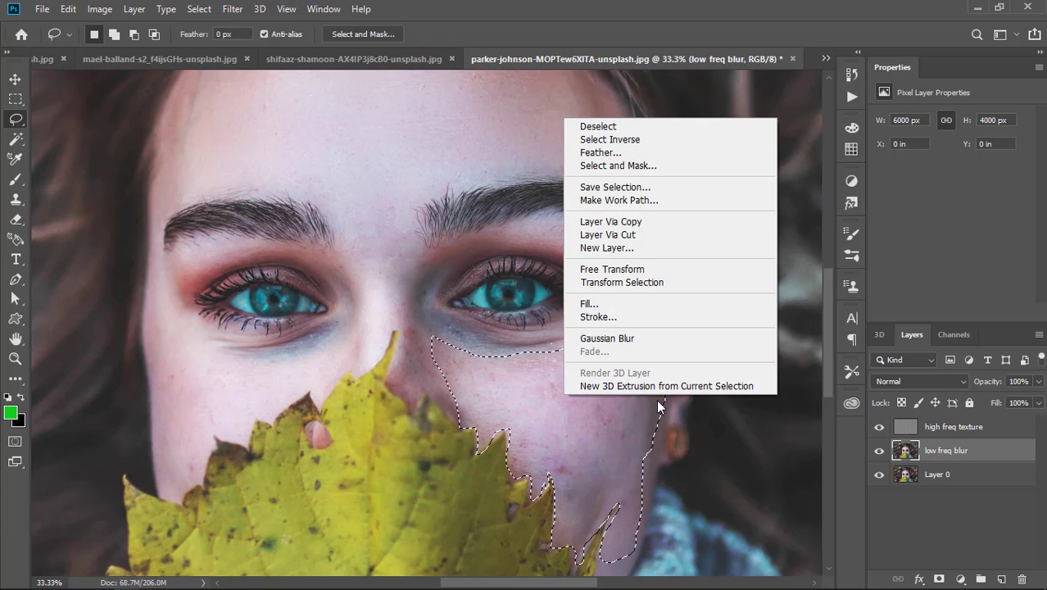
click(615, 152)
click(834, 166)
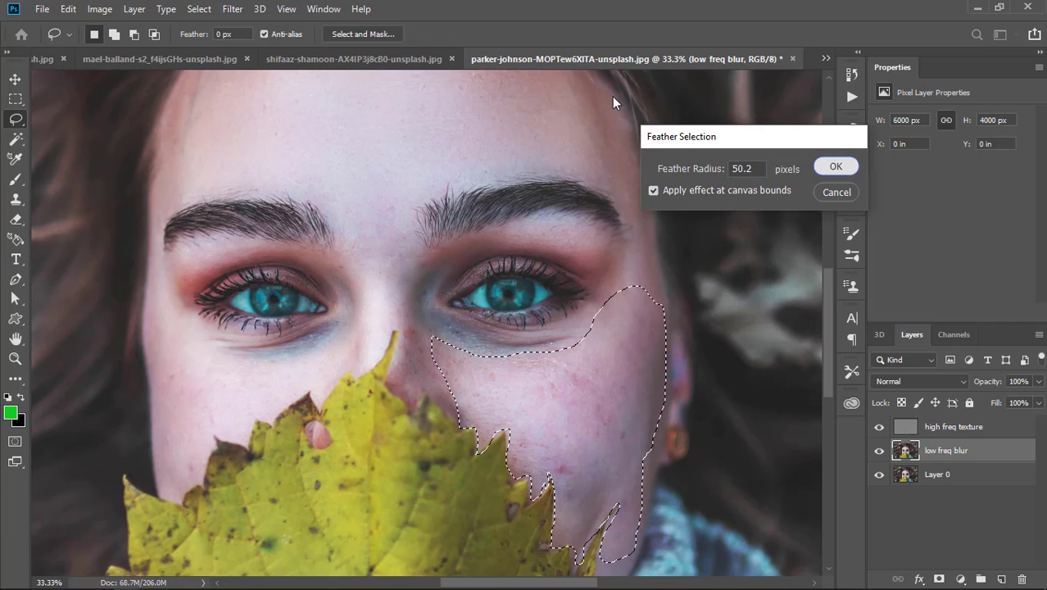
click(233, 9)
click(241, 25)
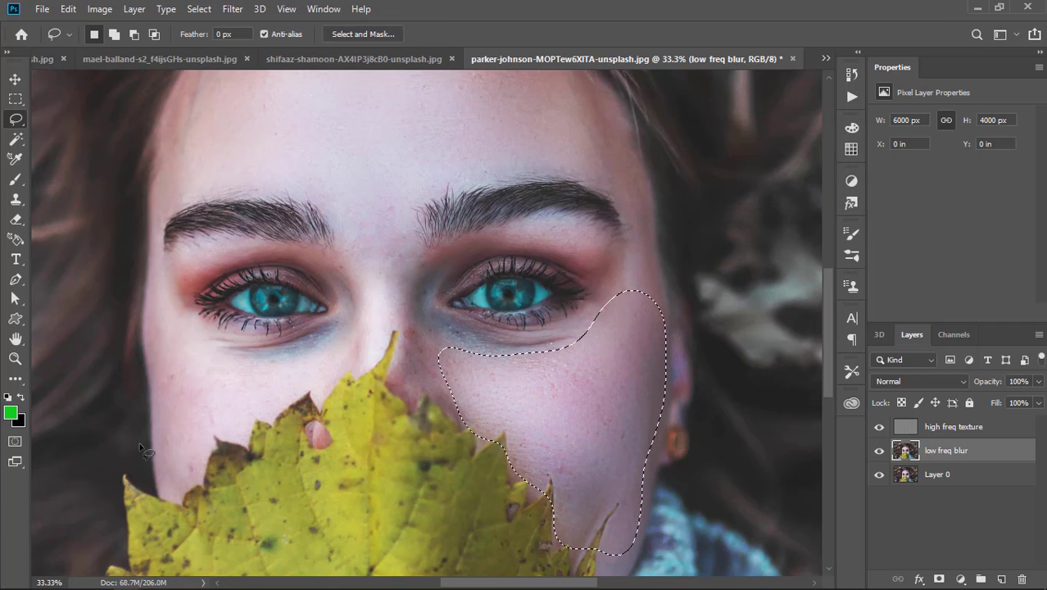
scroll(204, 385, down, 3)
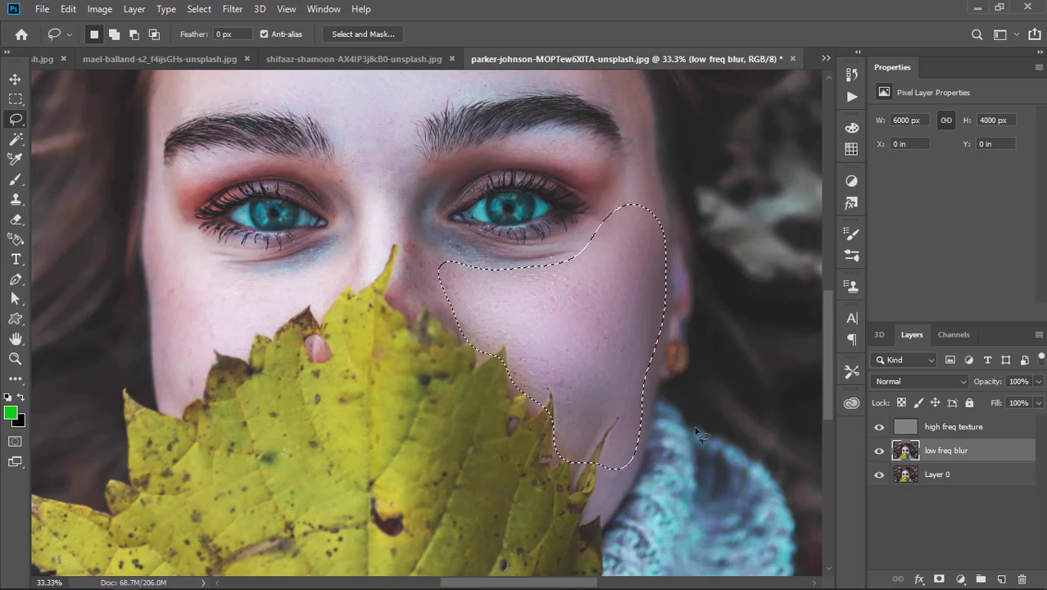
key(ctrl+d)
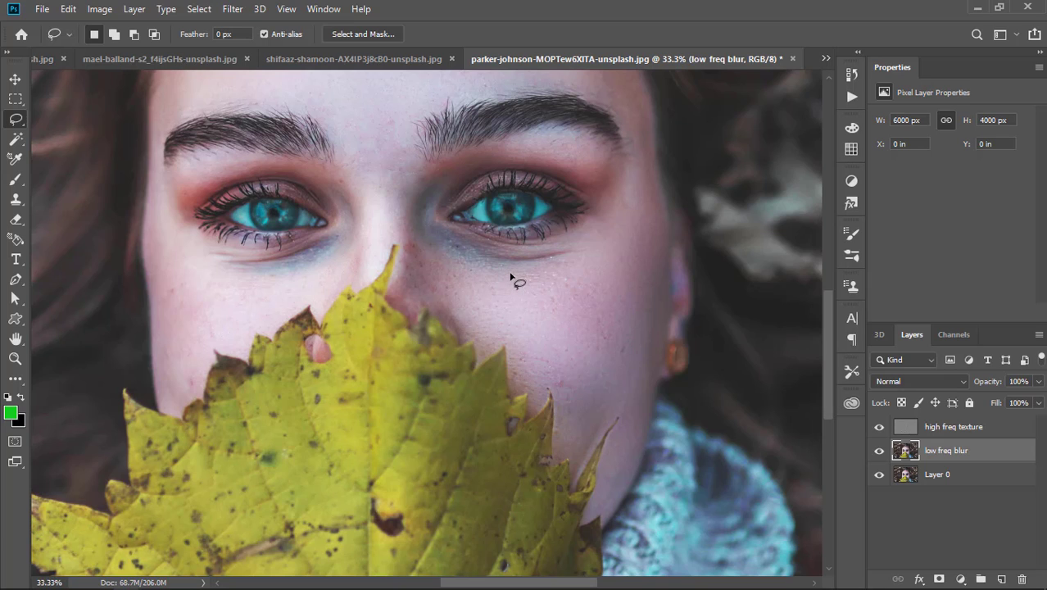
- Outline a smaller area of the same right-side cheek with the Lasso, between the under-eye area and the leaf's edge
mouse_move(511, 275)
mouse_down()
mouse_move(448, 259)
mouse_move(438, 291)
mouse_up()
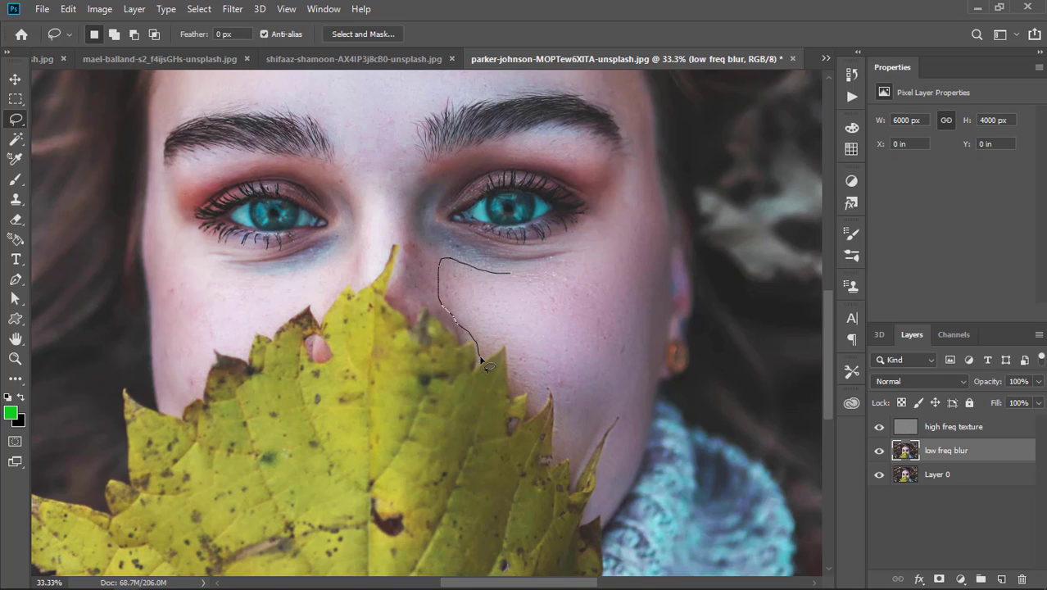
mouse_move(481, 361)
mouse_down()
mouse_move(510, 388)
mouse_move(534, 410)
mouse_move(544, 410)
mouse_move(547, 393)
mouse_move(573, 401)
mouse_up()
mouse_move(475, 264)
mouse_down()
mouse_move(447, 267)
mouse_move(450, 307)
mouse_move(485, 357)
mouse_move(508, 348)
mouse_move(513, 393)
mouse_up()
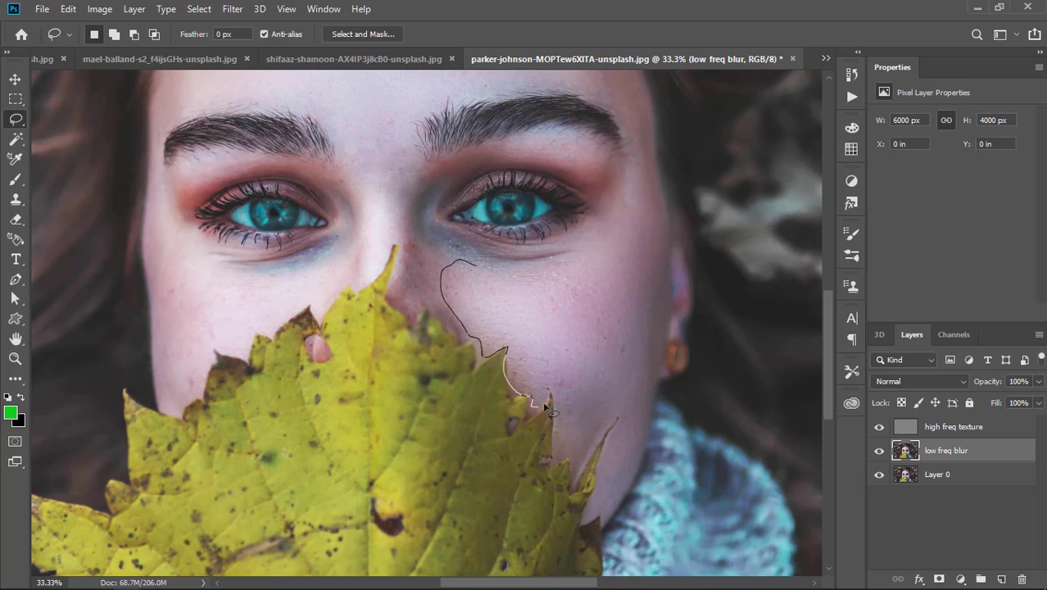
mouse_move(562, 447)
mouse_down()
mouse_move(591, 443)
mouse_move(625, 393)
mouse_up()
mouse_move(631, 329)
mouse_down()
mouse_move(625, 290)
mouse_move(596, 272)
mouse_move(480, 270)
mouse_up()
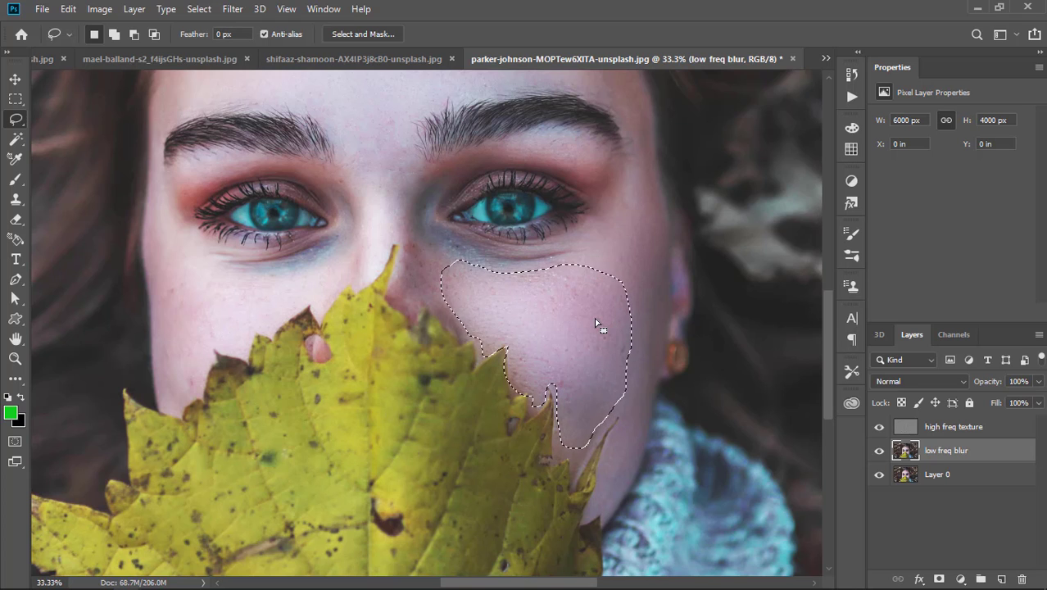
- Feather the smaller cheek selection by 50.2 pixels, and soften it once more with the last Gaussian Blur before deselecting
right_click(596, 316)
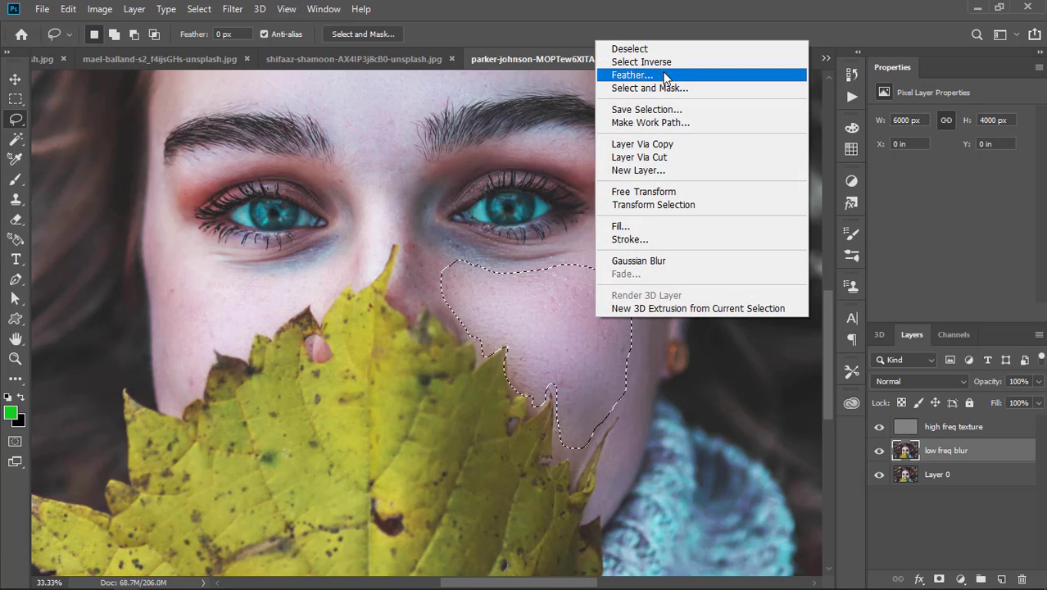
click(631, 74)
click(834, 163)
click(233, 9)
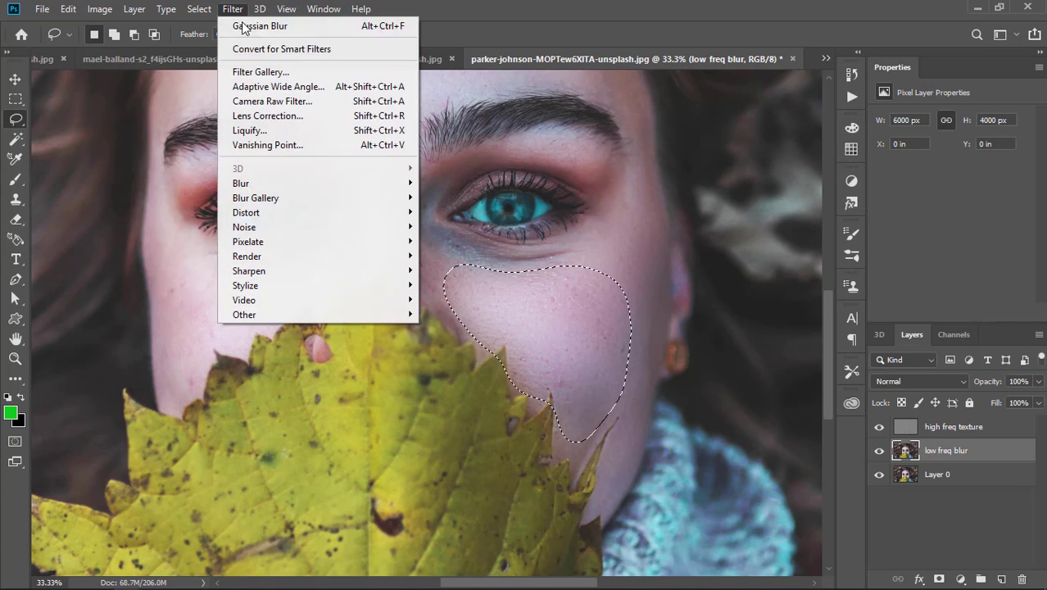
click(243, 26)
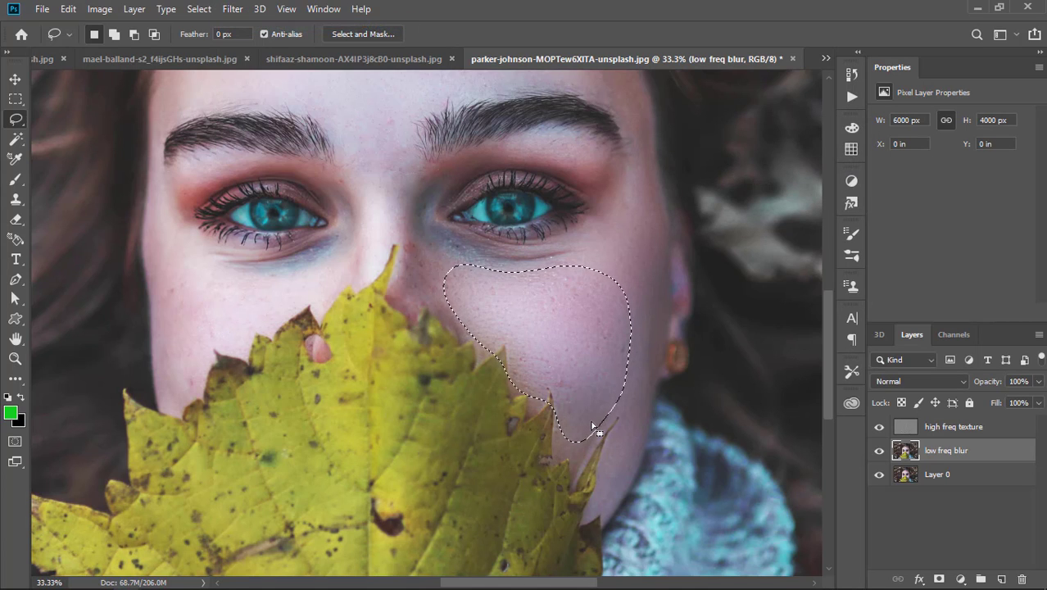
key(ctrl+d)
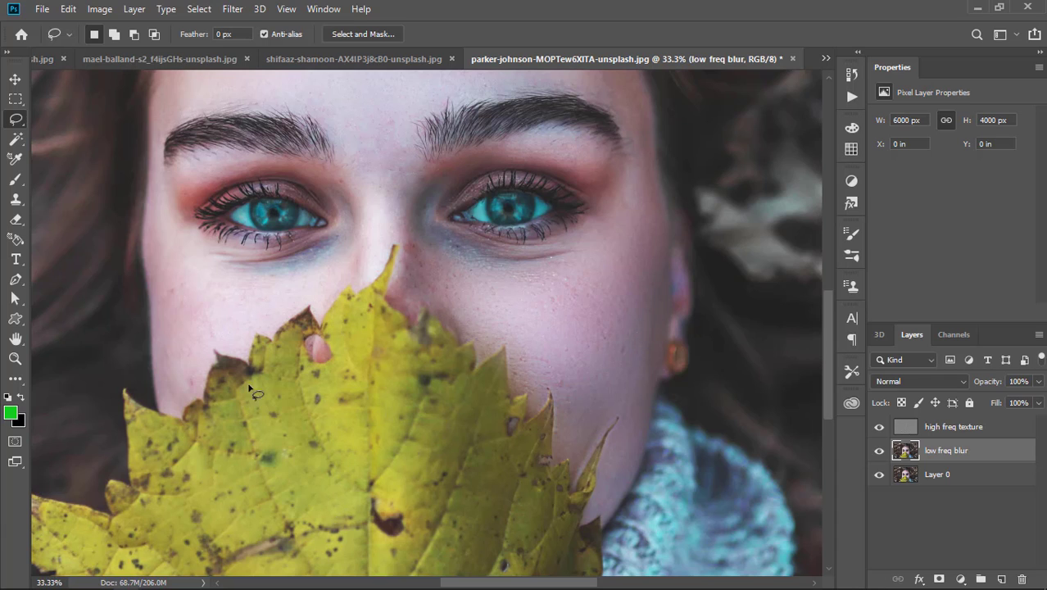
- Outline the cheek on the image's left side with the Lasso, redrawing the selection so it follows the leaf's edge
mouse_move(326, 309)
mouse_down()
mouse_move(357, 258)
mouse_move(255, 277)
mouse_move(177, 264)
mouse_move(160, 293)
mouse_move(170, 390)
mouse_move(208, 389)
mouse_up()
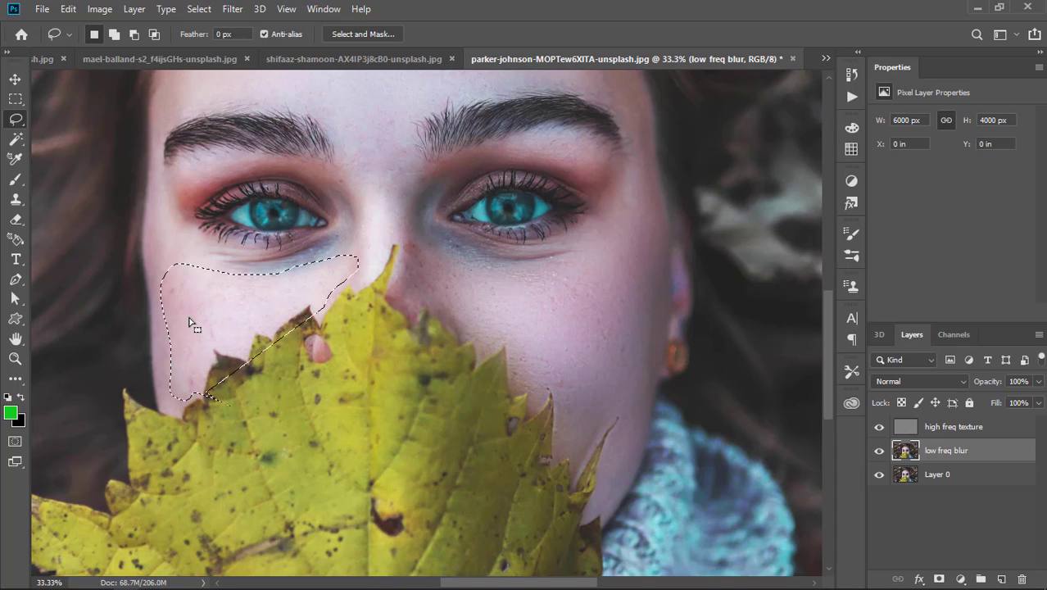
click(190, 317)
mouse_move(176, 248)
mouse_down()
mouse_move(157, 335)
mouse_move(186, 399)
mouse_move(220, 342)
mouse_move(246, 353)
mouse_move(312, 307)
mouse_move(323, 312)
mouse_move(360, 276)
mouse_move(349, 250)
mouse_move(253, 285)
mouse_move(175, 248)
mouse_up()
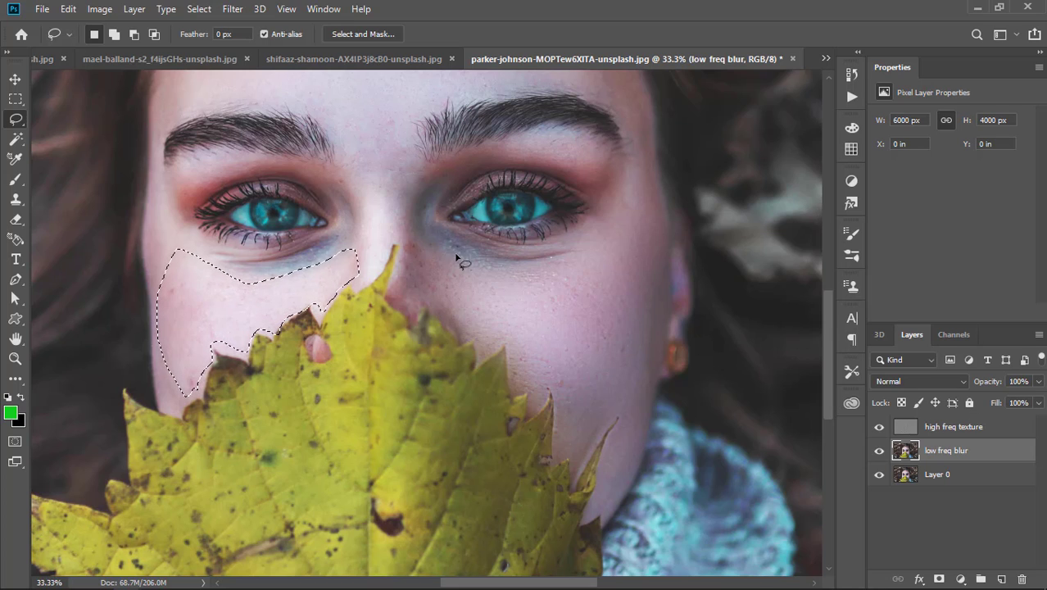
- Feather the left-side cheek selection by 50.2 pixels, and blur it with the last Gaussian Blur before deselecting
right_click(223, 297)
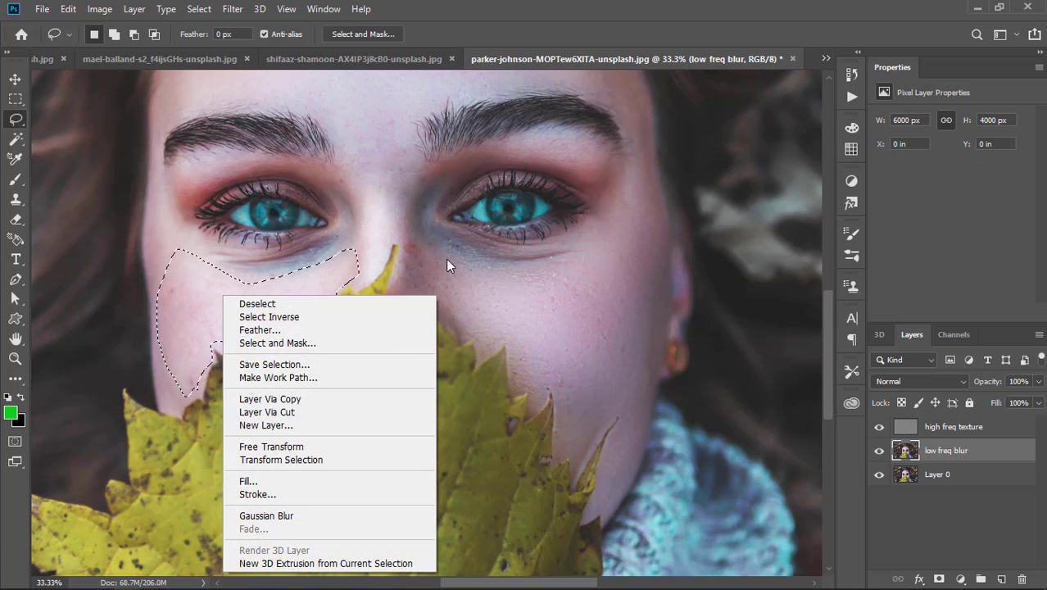
click(328, 329)
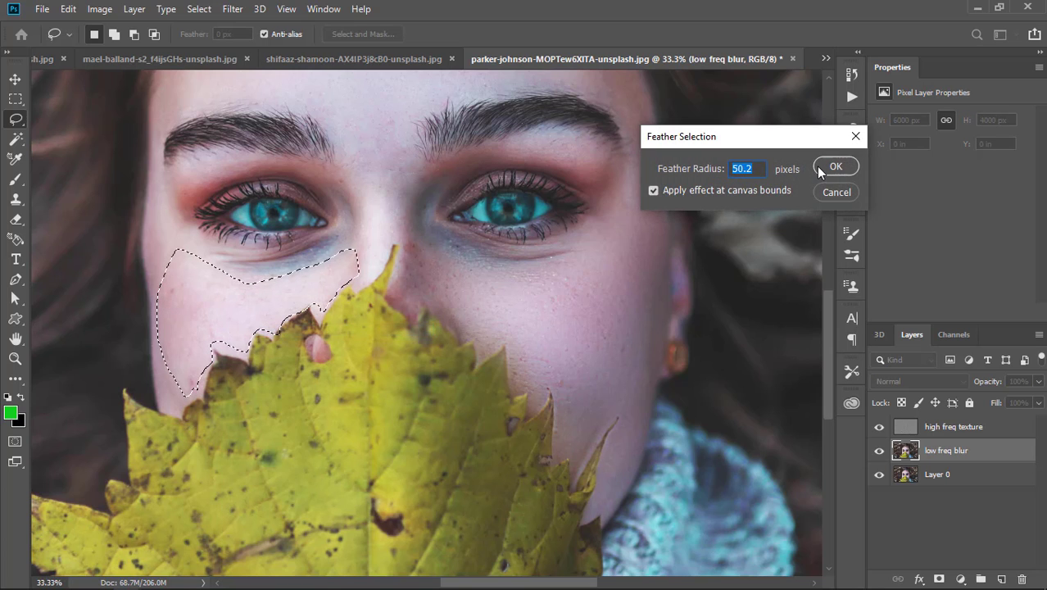
click(826, 167)
click(233, 9)
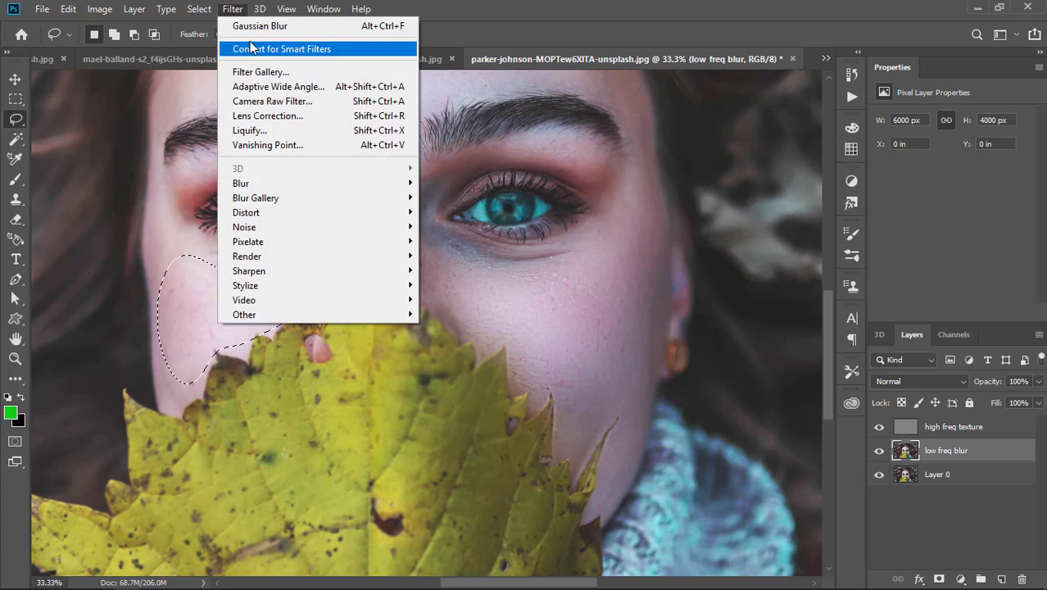
click(256, 26)
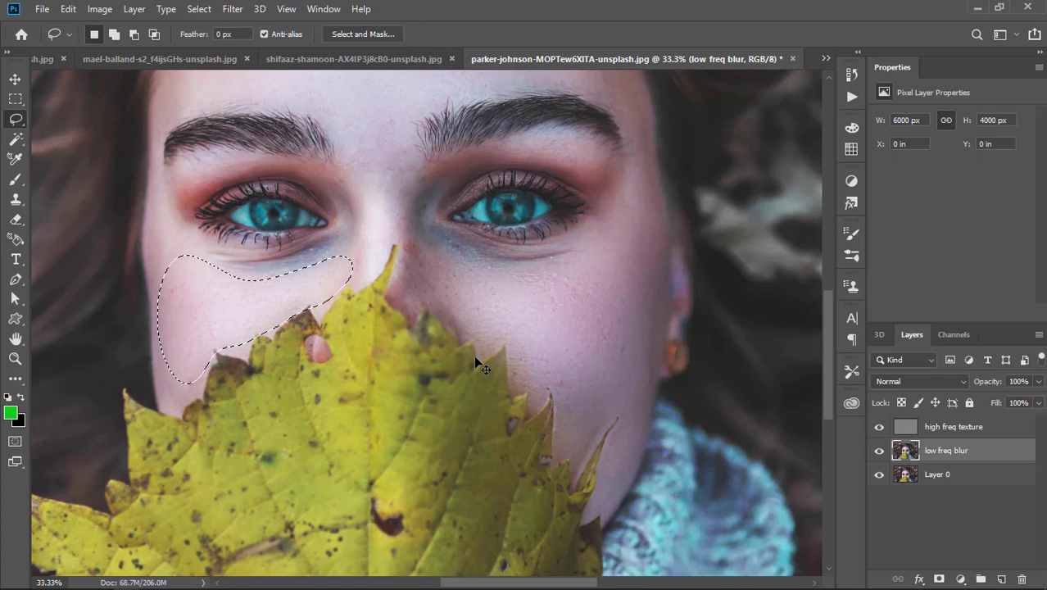
key(ctrl+d)
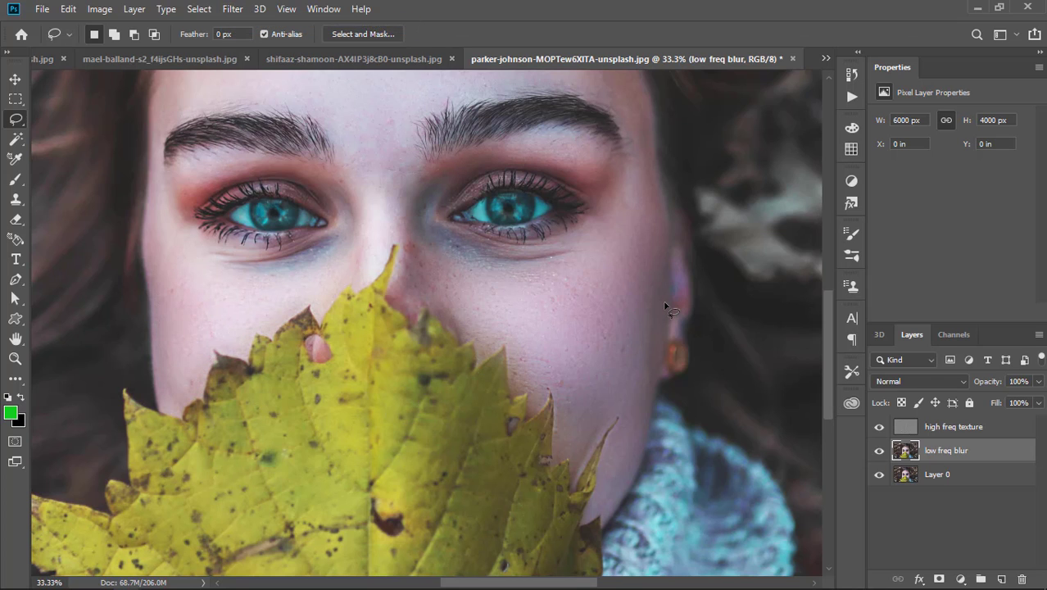
- Compare the original Layer 0 shown alone with the retouched result across the whole portrait
key(ctrl+minus)
key(ctrl+minus)
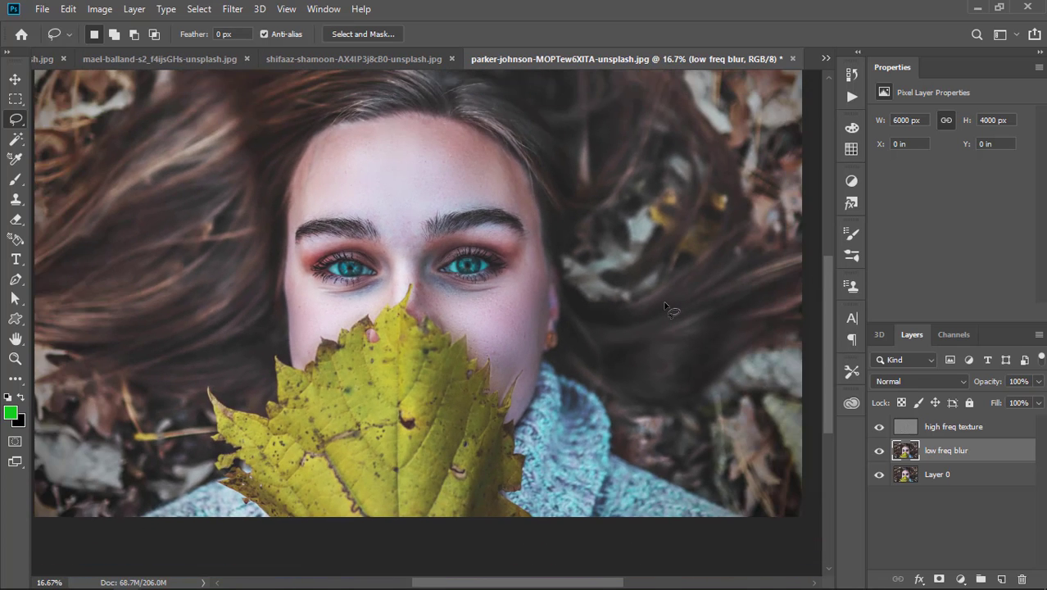
key(ctrl+minus)
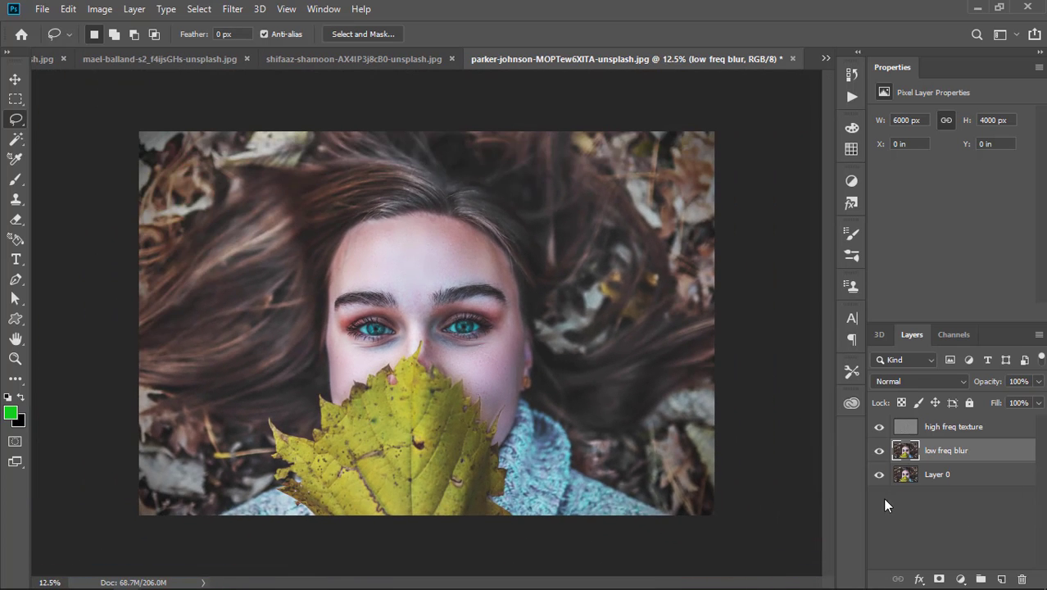
alt+click(880, 475)
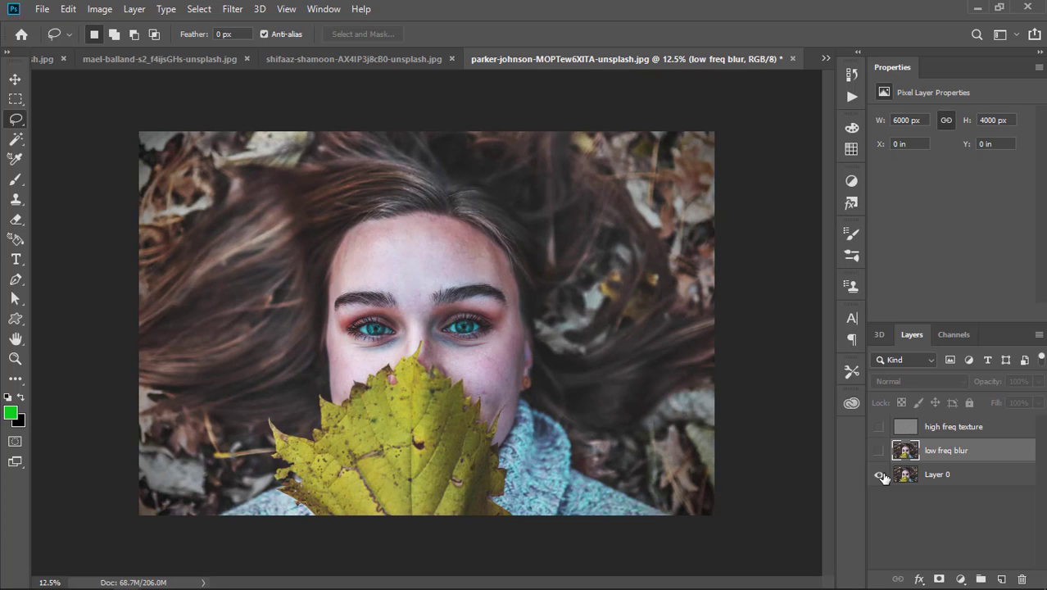
alt+click(880, 476)
alt+click(881, 475)
alt+click(880, 476)
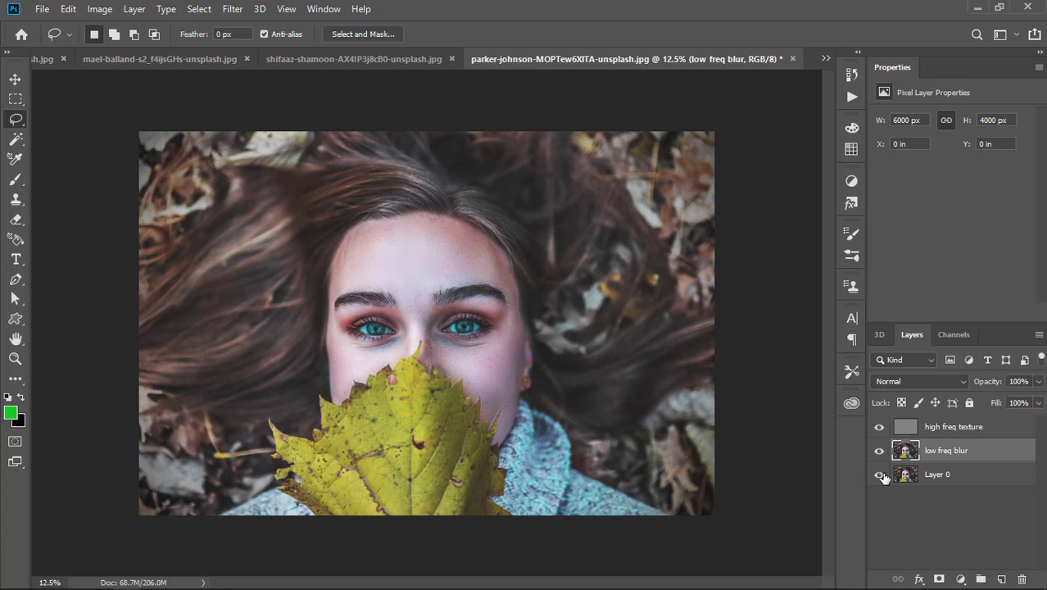
alt+click(881, 476)
alt+click(881, 476)
- On the high freq texture layer, Clone Stamp clean texture from the right-side cheek over the nose beside the leaf's tip
scroll(451, 395, up, 3)
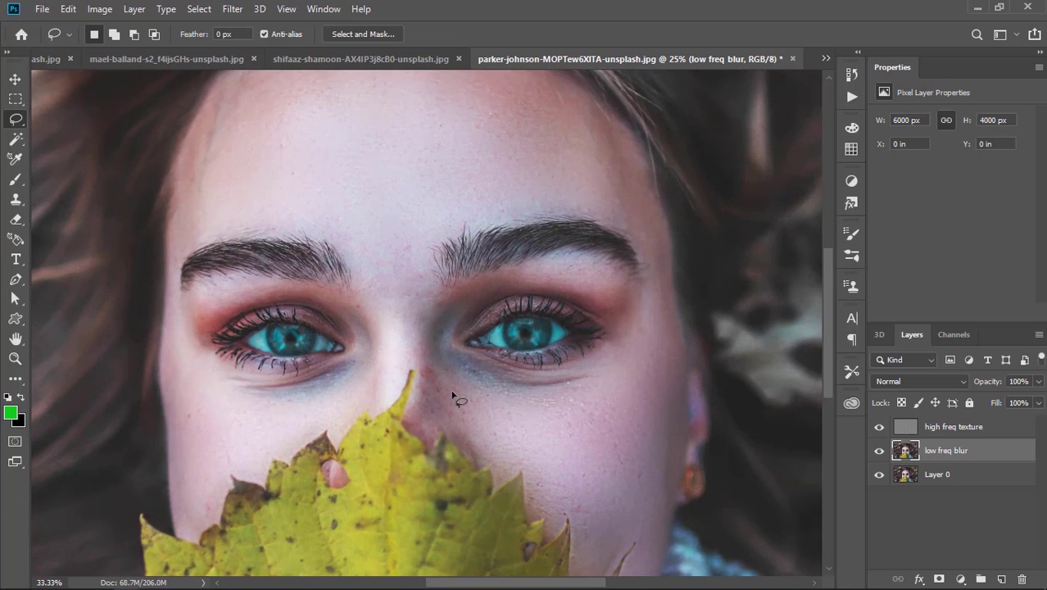
scroll(451, 395, up, 1)
scroll(448, 403, down, 1)
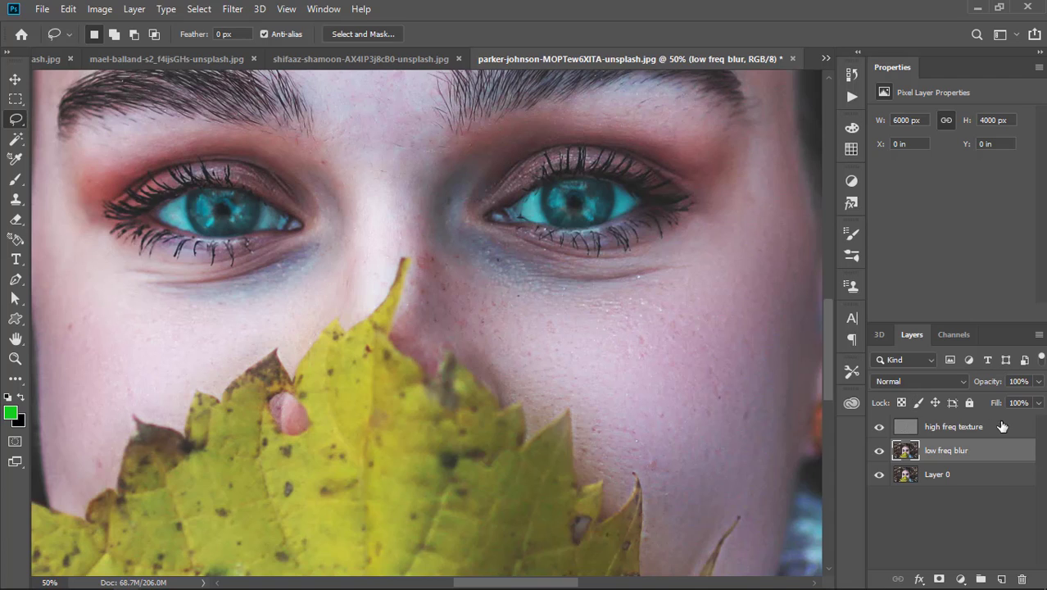
click(1001, 426)
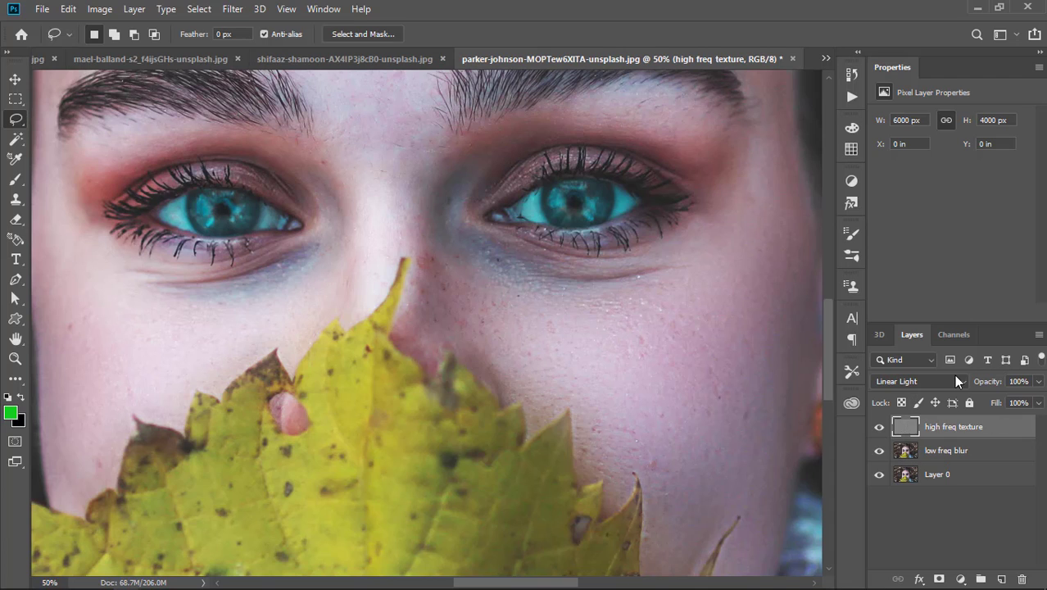
click(14, 199)
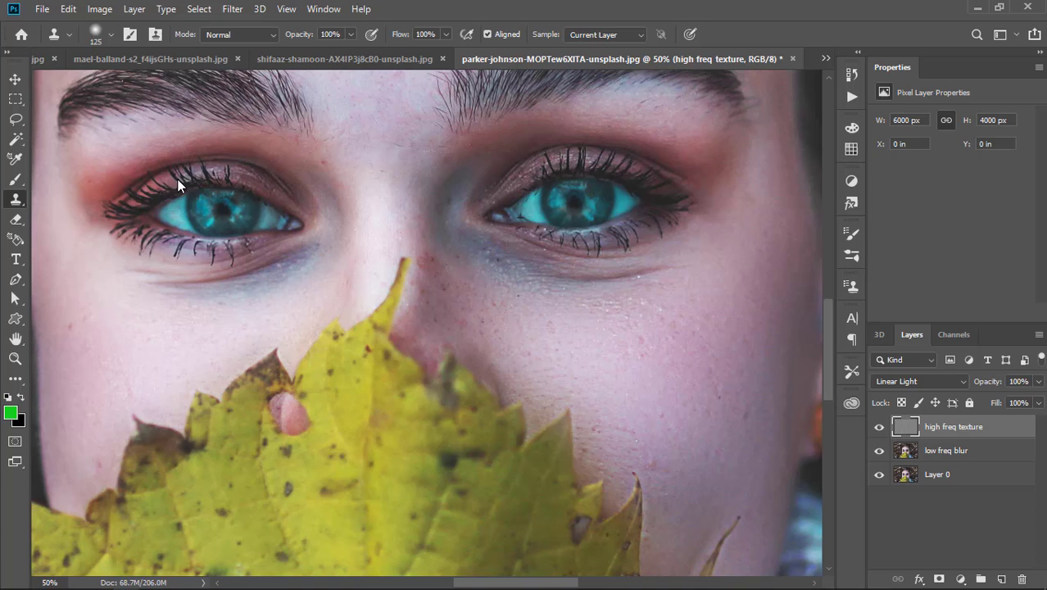
alt+click(624, 374)
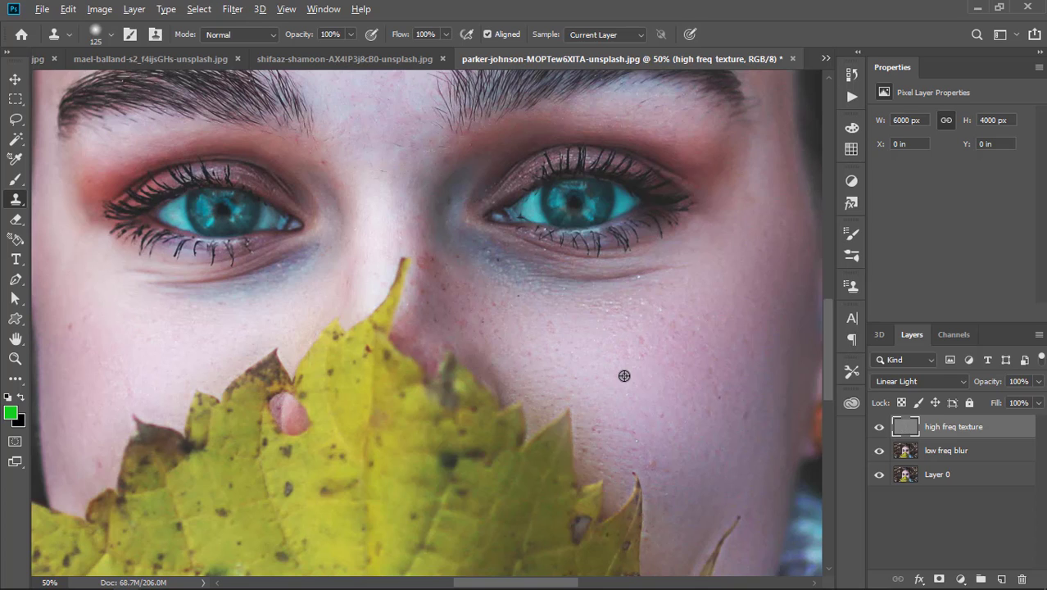
click(433, 287)
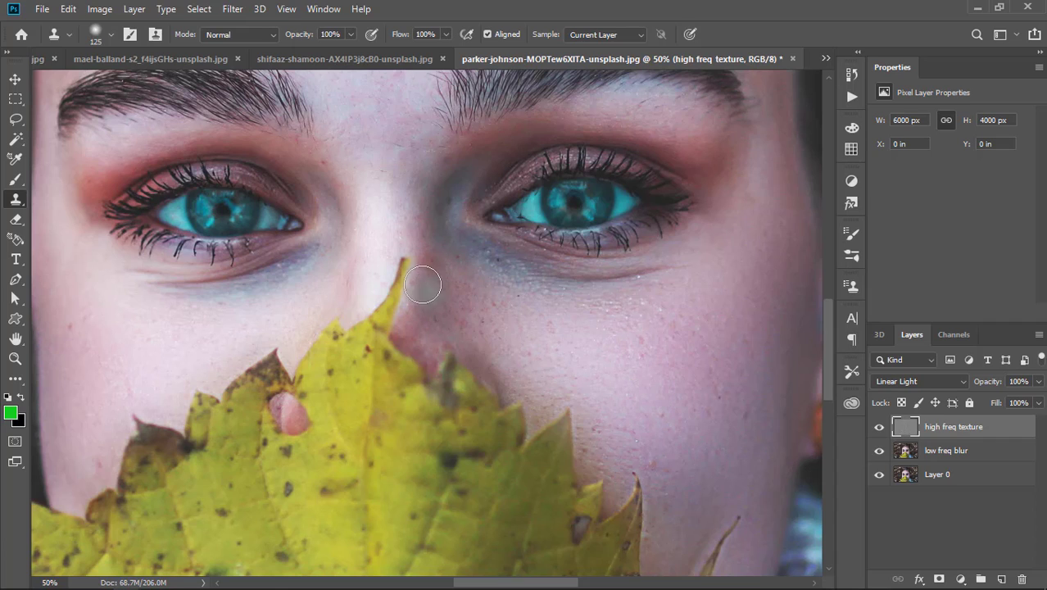
- Clone more right-side cheek texture over the lower part of the nose, just above the leaf's edge
alt+click(647, 409)
click(423, 348)
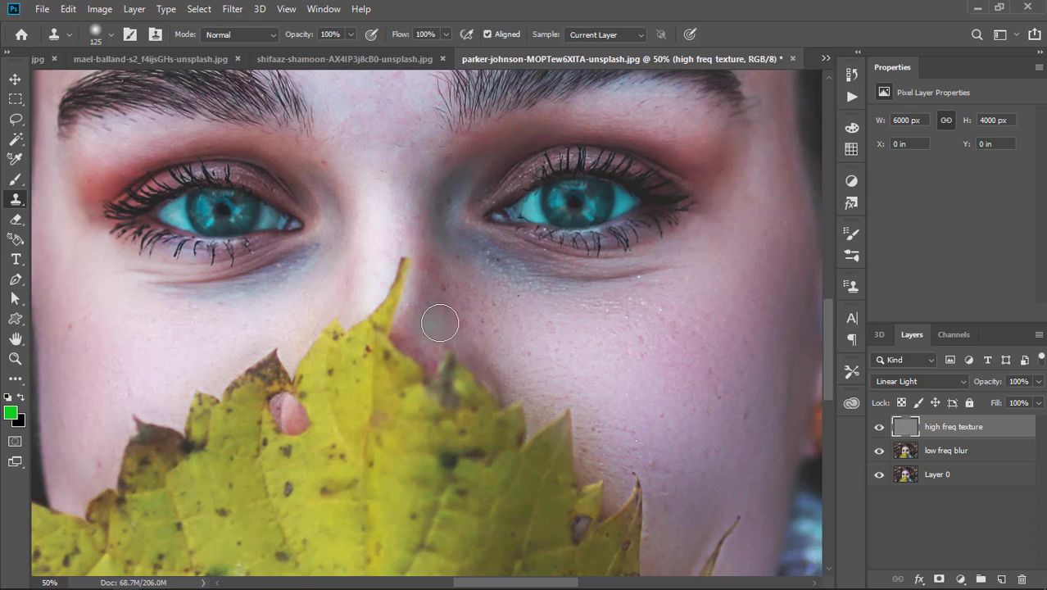
alt+click(619, 389)
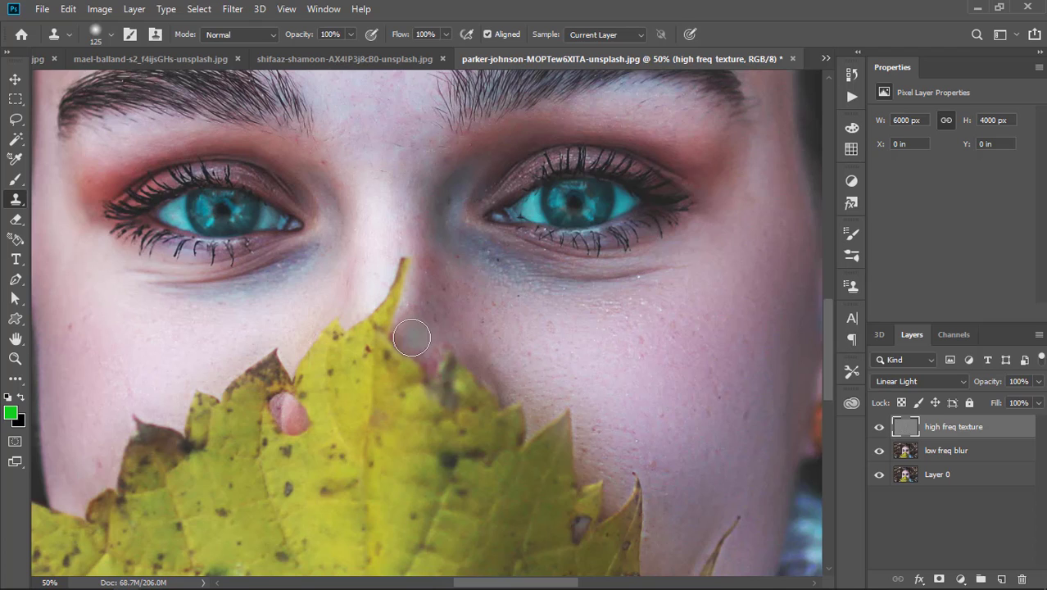
alt+click(626, 410)
- Clone left-side cheek texture over the nose around the leaf's tip, and undo the stray dab under the right-side eye
alt+click(296, 309)
mouse_move(330, 267)
mouse_down()
mouse_move(344, 288)
mouse_move(371, 254)
mouse_move(354, 290)
mouse_move(385, 311)
mouse_up()
click(690, 247)
key(ctrl+z)
- Compare the original Layer 0 shown alone with the retouched face several times, and leave Layer 0 hidden
key(ctrl+minus)
key(ctrl+minus)
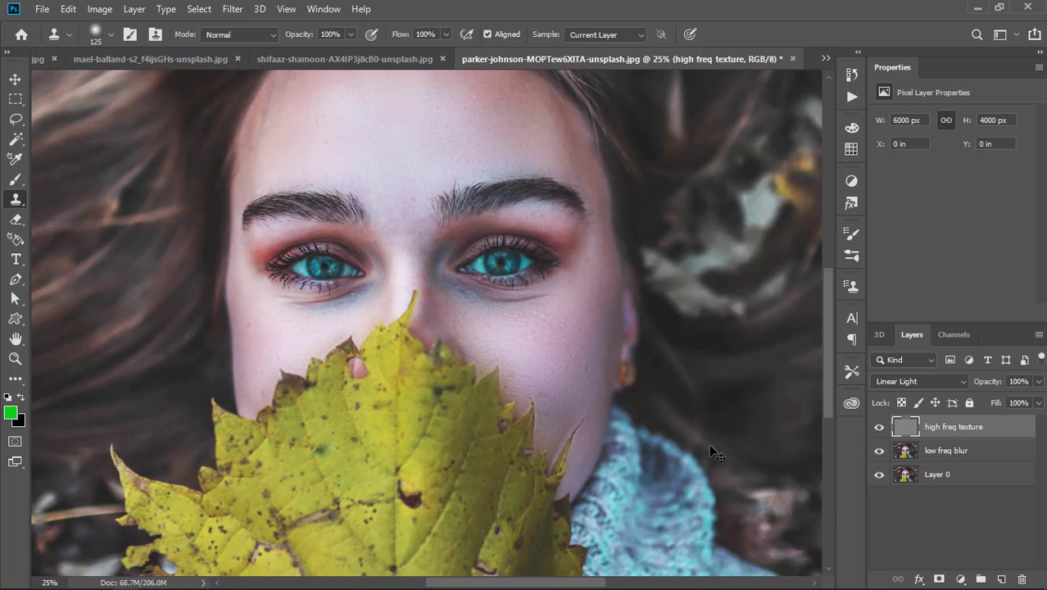
key(ctrl+minus)
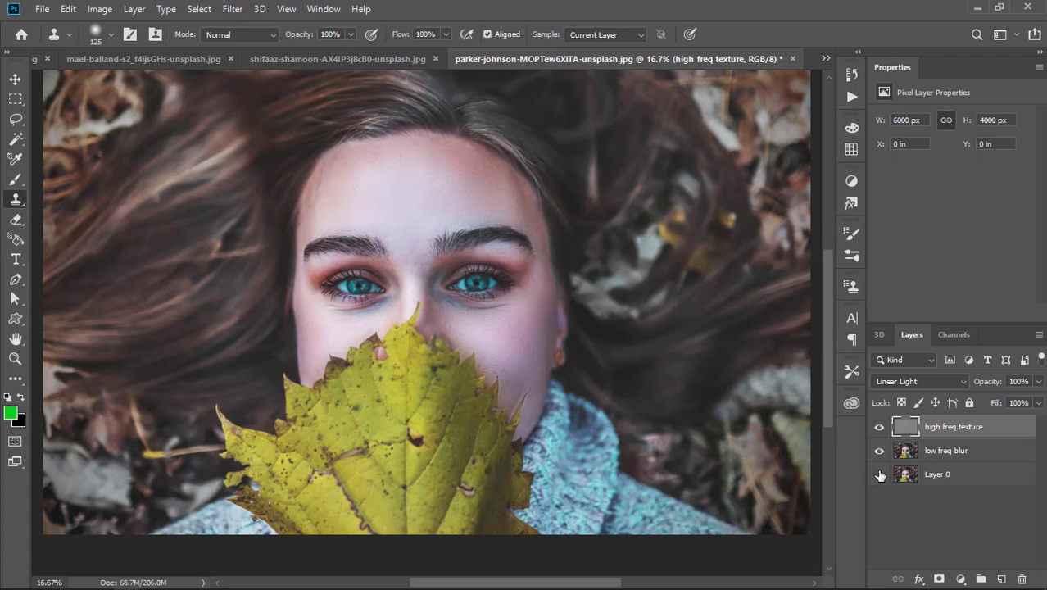
alt+click(879, 475)
alt+click(879, 475)
alt+click(879, 475)
alt+click(879, 475)
alt+click(879, 475)
alt+click(879, 475)
click(879, 475)
- Switch to the Spot Healing Brush in Content-Aware mode and heal spots on the lower and outer parts of the right-side cheek
key(ctrl+plus)
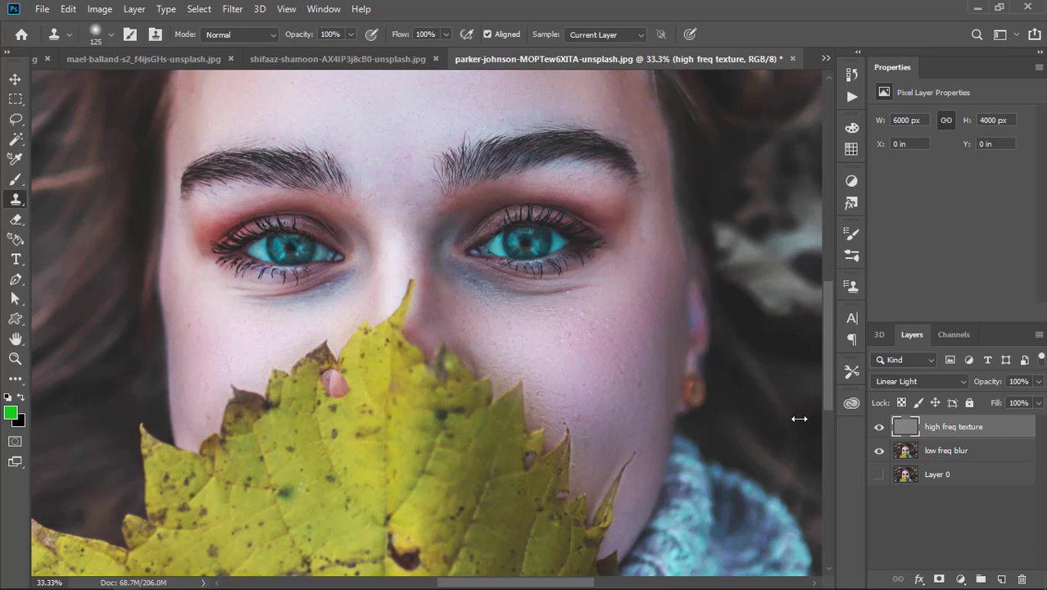
key(ctrl+plus)
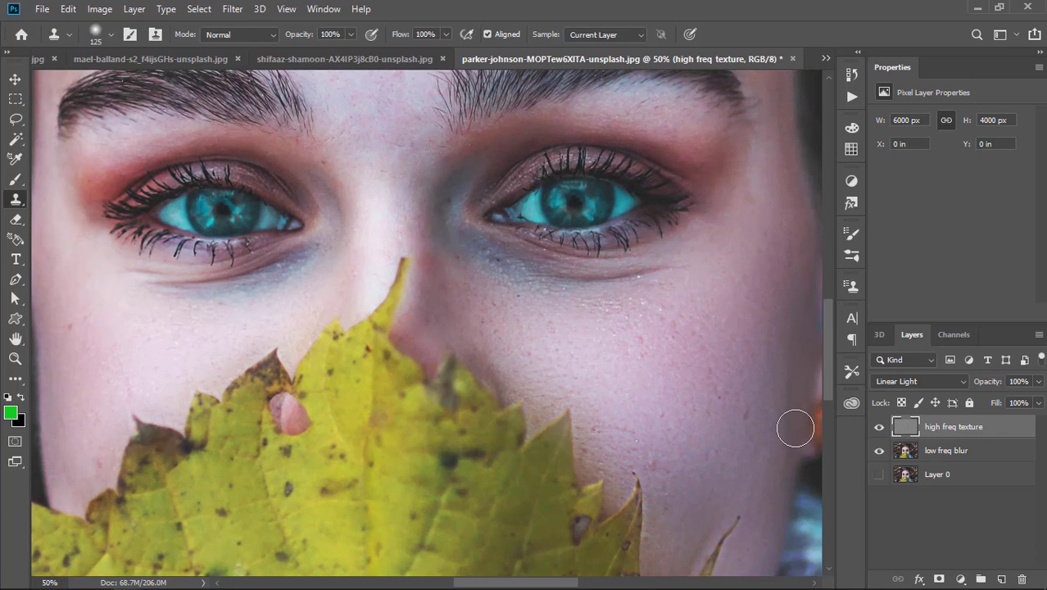
scroll(795, 428, down, 3)
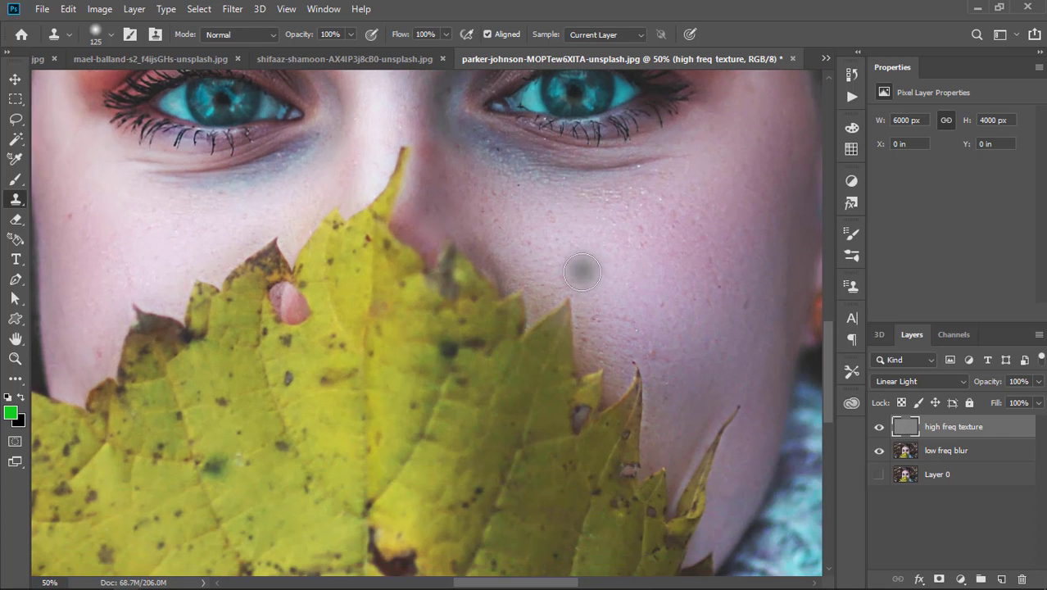
key(i)
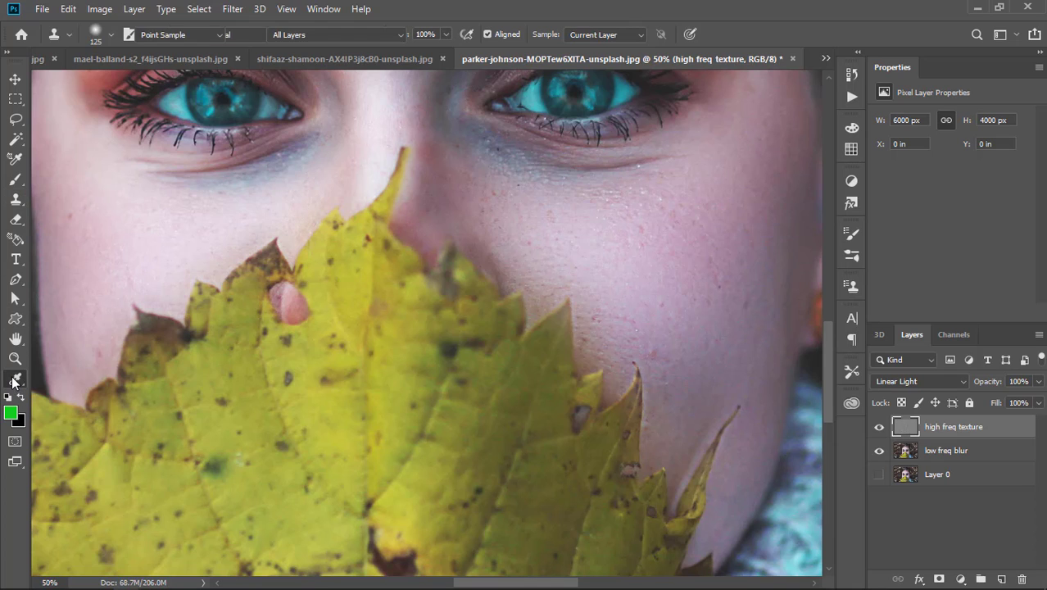
click(15, 378)
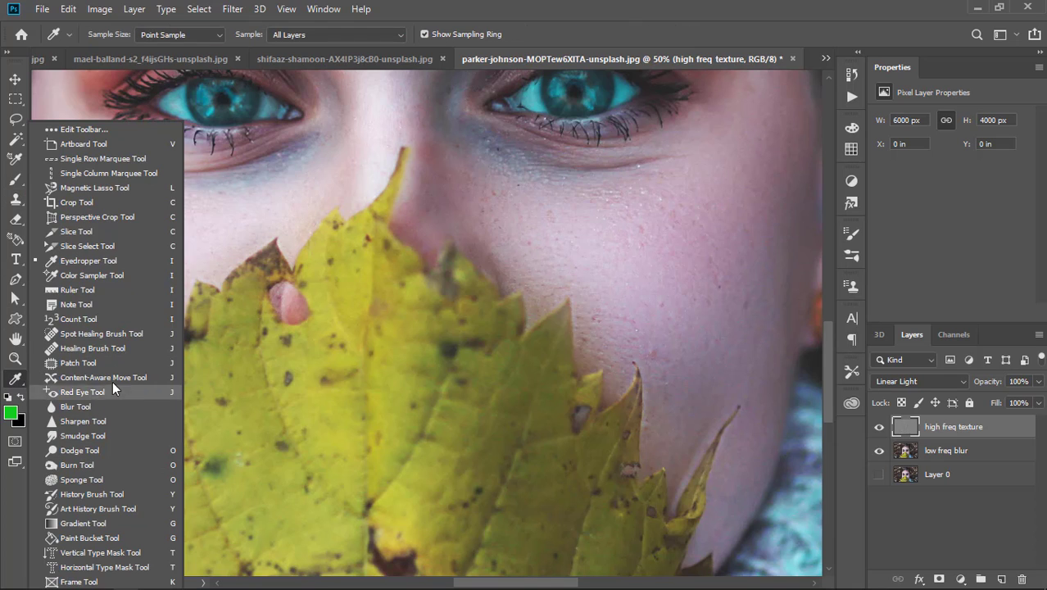
click(114, 337)
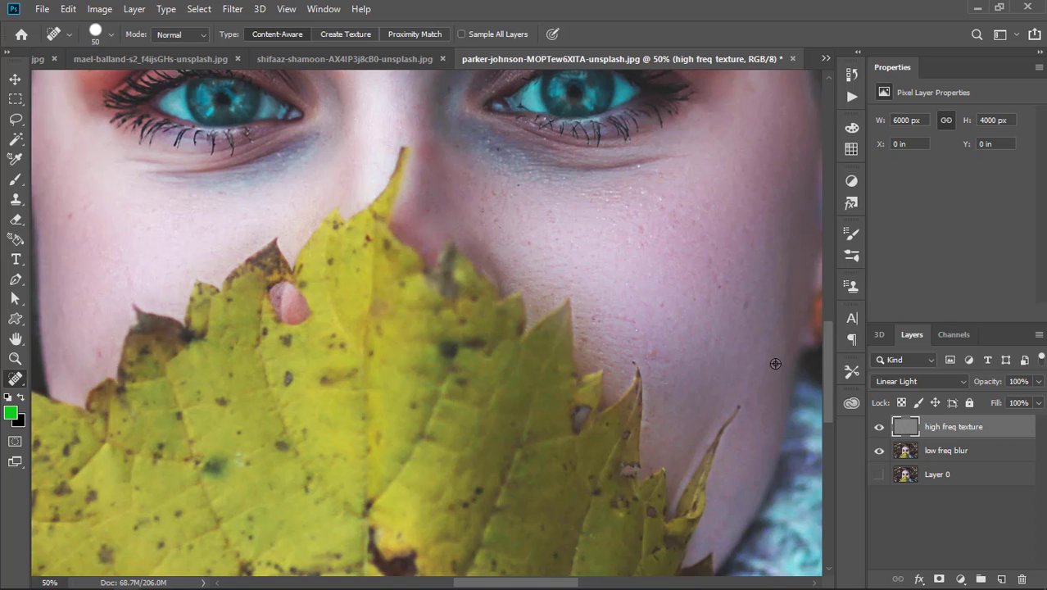
alt+click(640, 297)
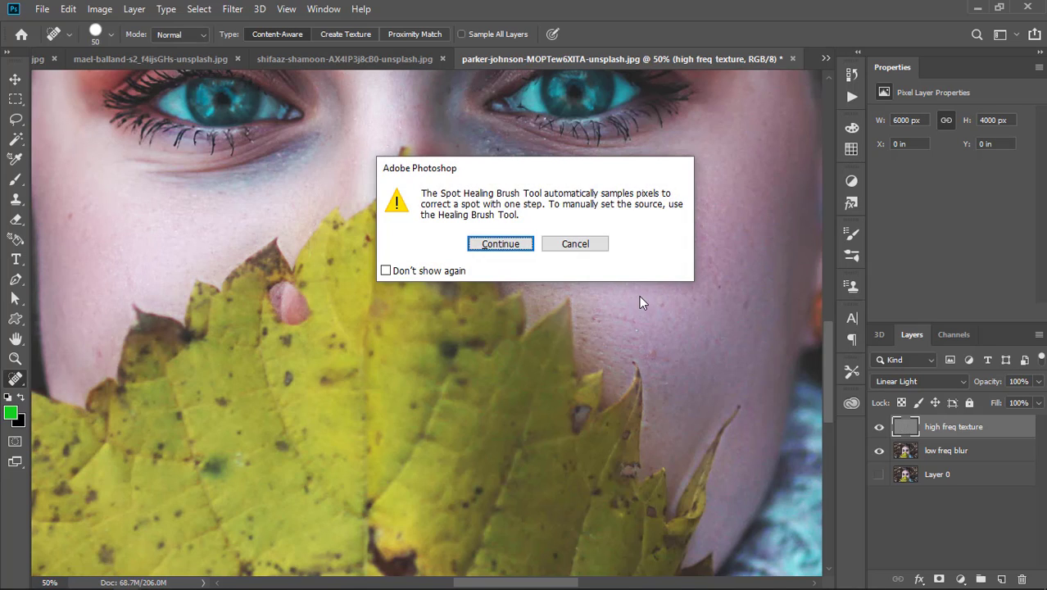
click(516, 246)
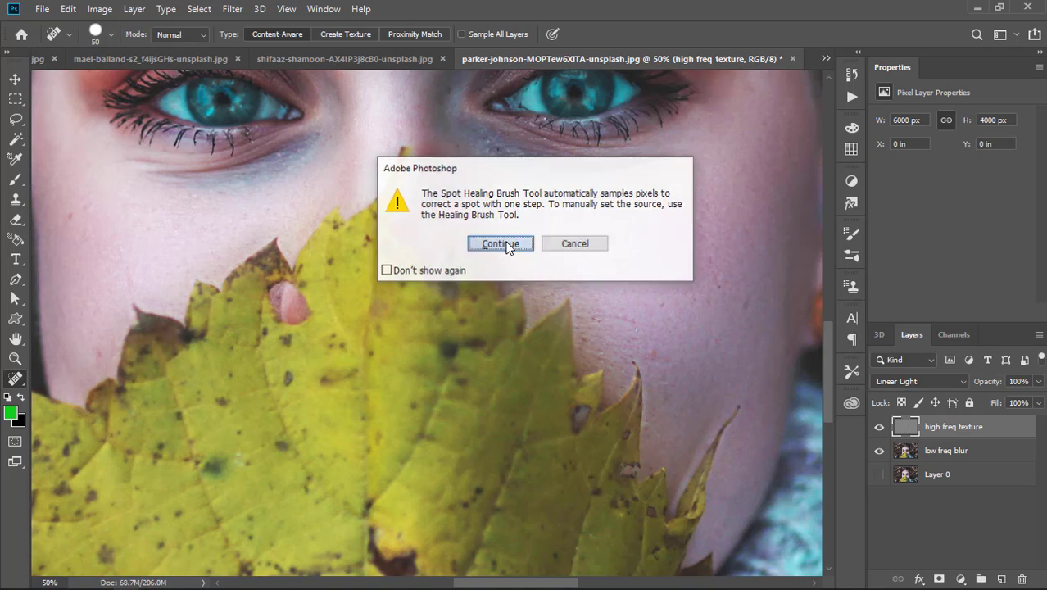
click(650, 353)
click(747, 303)
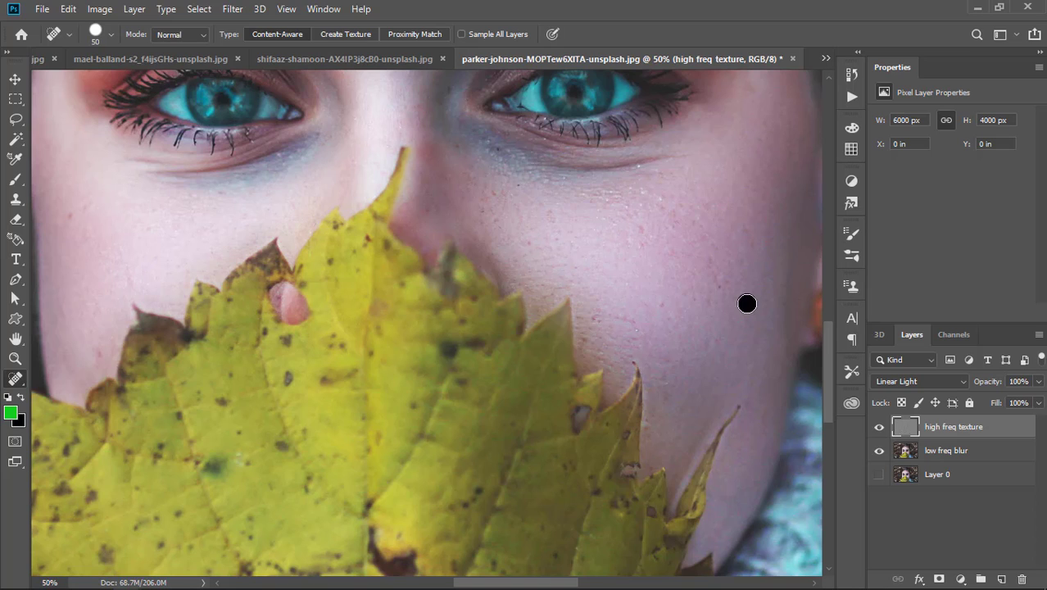
- Heal the remaining spots across the middle of the right-side cheek, beside the nose and along the leaf's edge
click(661, 306)
click(670, 249)
click(640, 229)
click(646, 247)
click(494, 218)
click(487, 215)
click(533, 251)
click(585, 336)
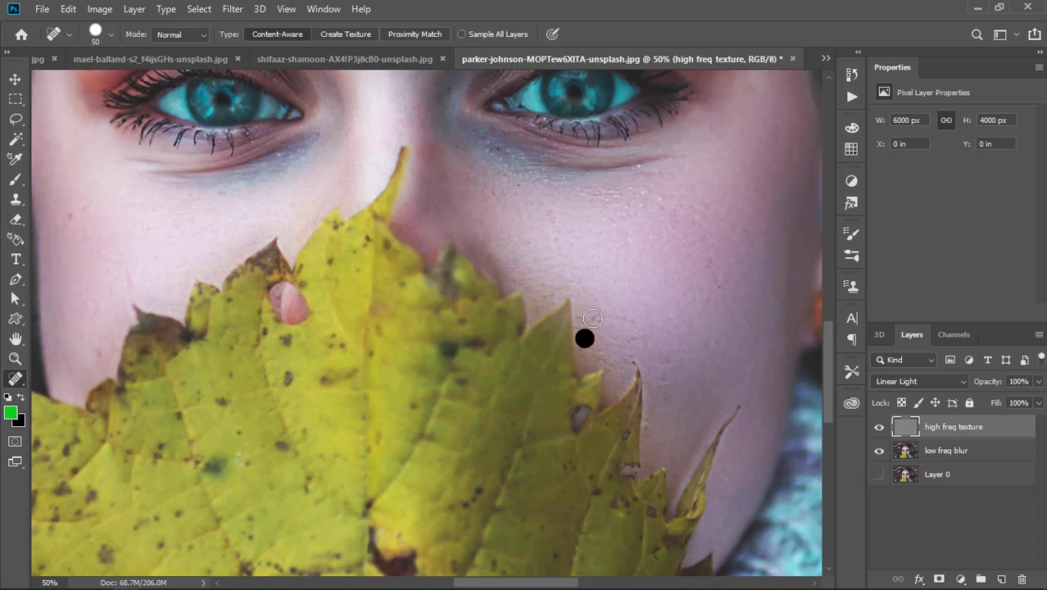
click(593, 315)
- Heal the spots on the left-side cheek above the leaf and along the face's outer edge
click(242, 219)
click(88, 208)
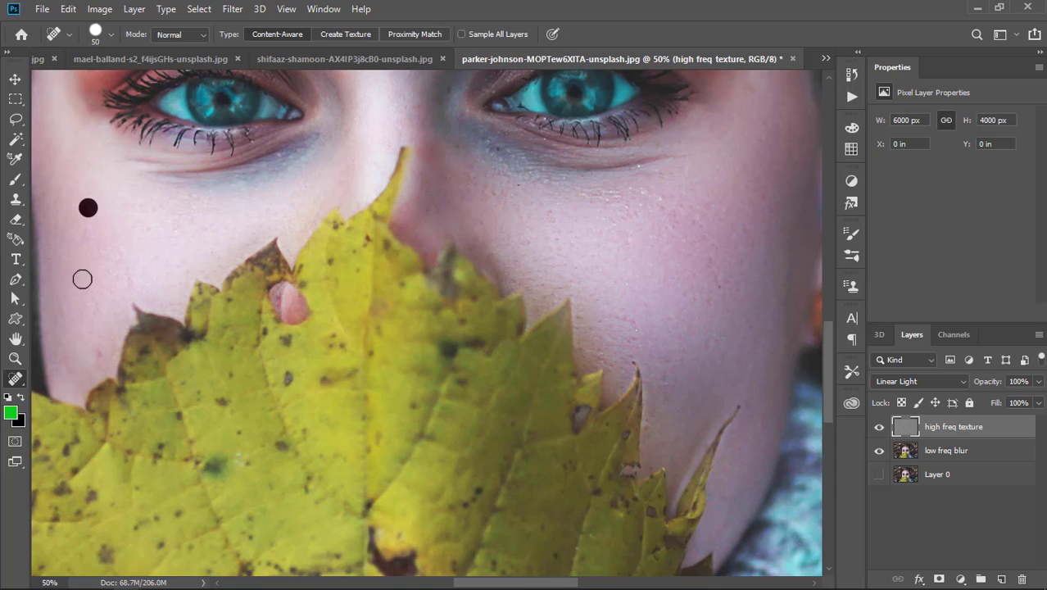
click(100, 352)
- Send the high freq texture layer below low freq blur, and restore it to the top of the layer stack
key(ctrl+bracketleft)
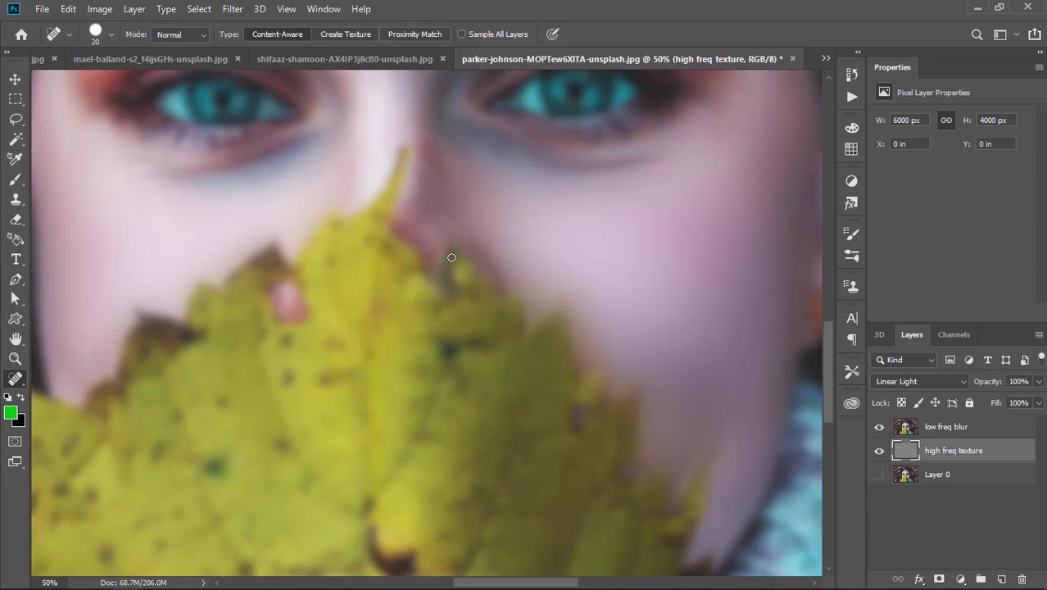
drag(1006, 456, 997, 428)
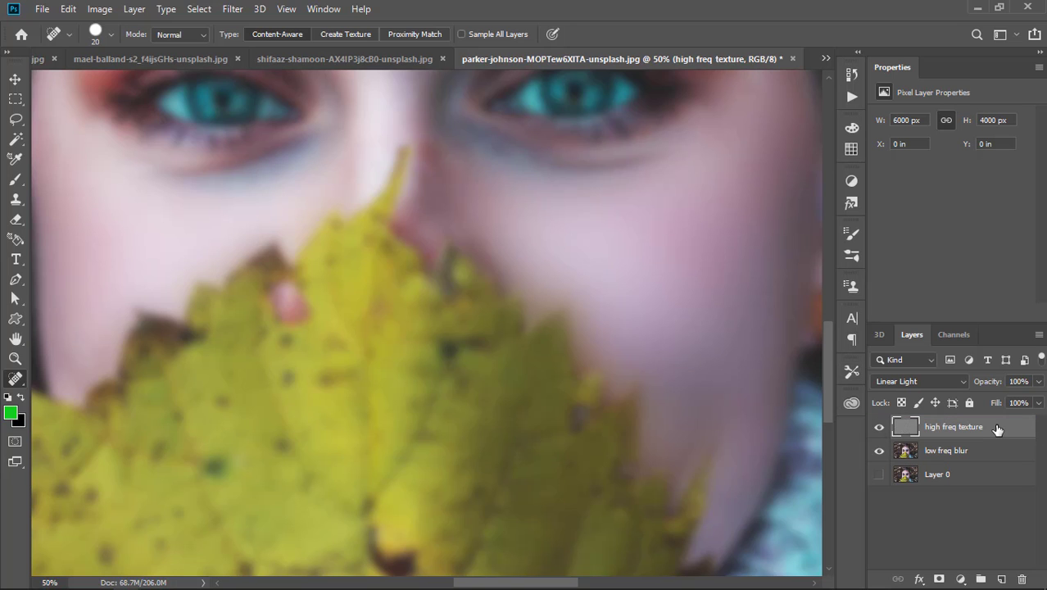
- Set the healing brush size to 50 and remove the spots and fine hairs between the eyebrows and on the upper nose bridge
key(ctrl+minus)
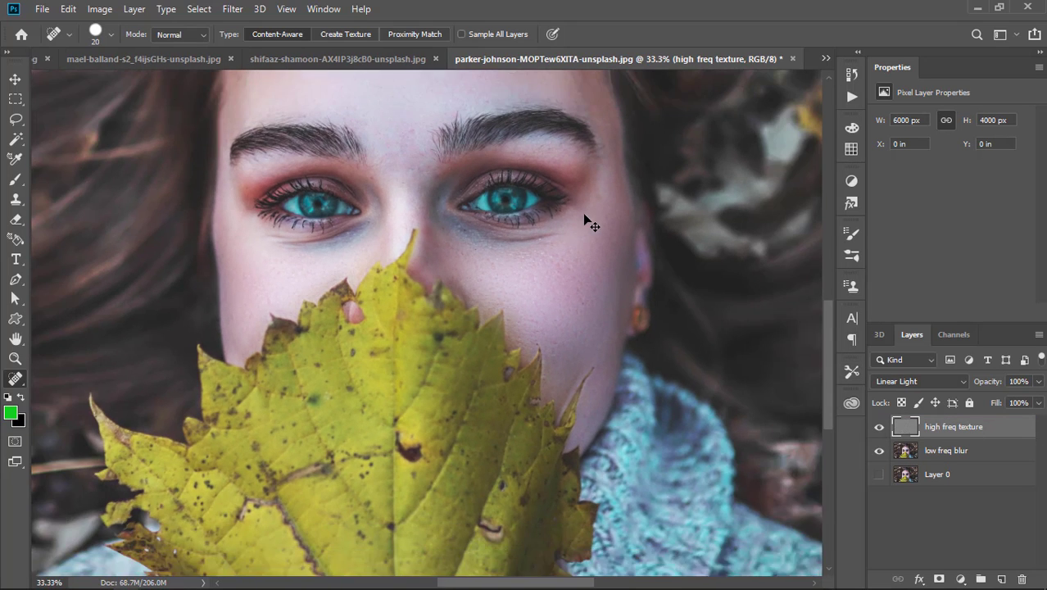
key(ctrl+minus)
scroll(534, 206, up, 2)
scroll(534, 206, up, 1)
scroll(472, 241, up, 3)
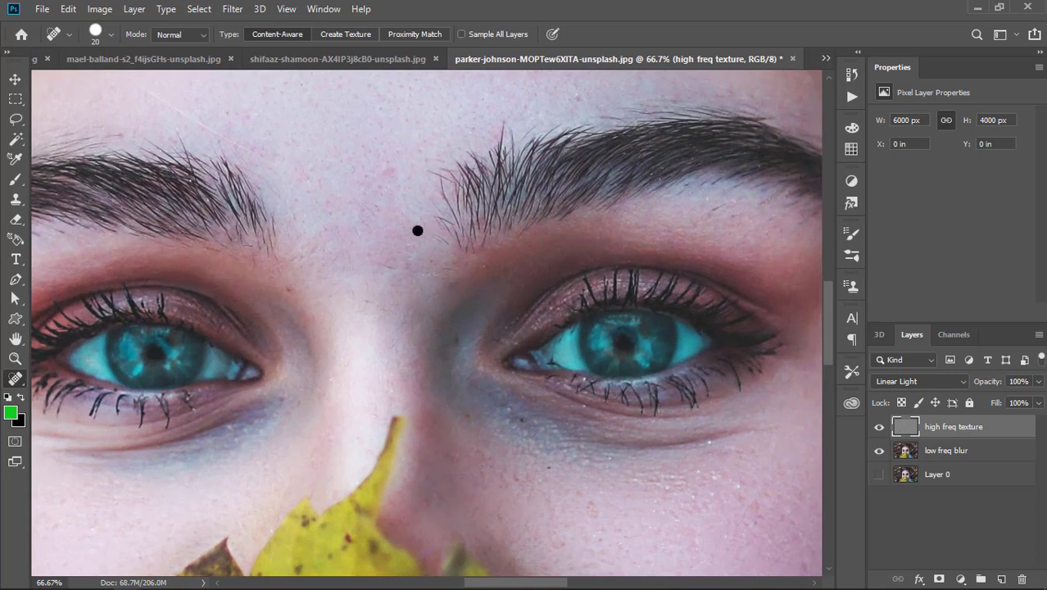
key(ctrl+plus)
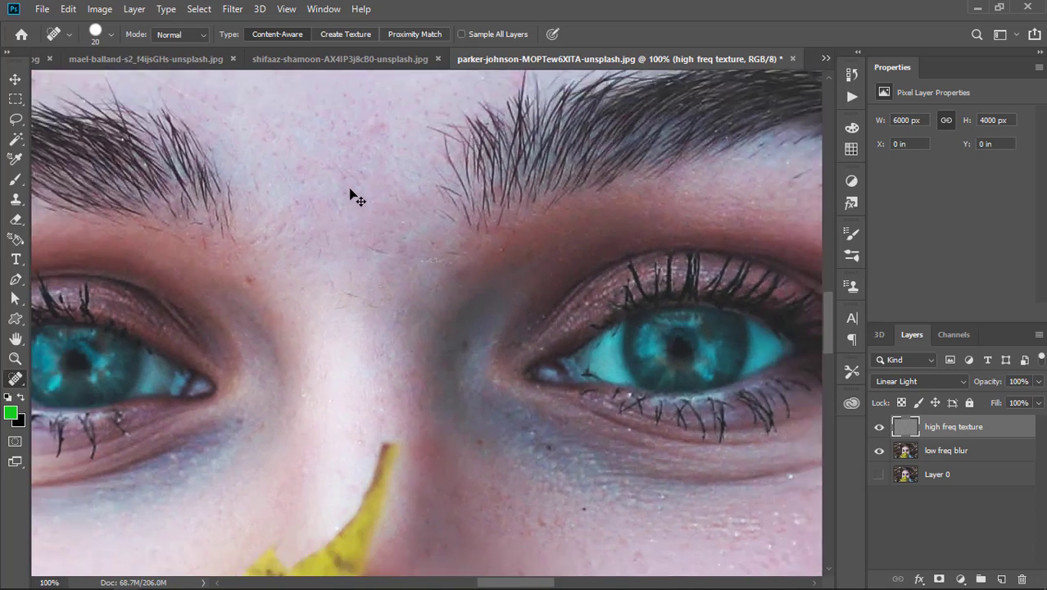
key(ctrl+minus)
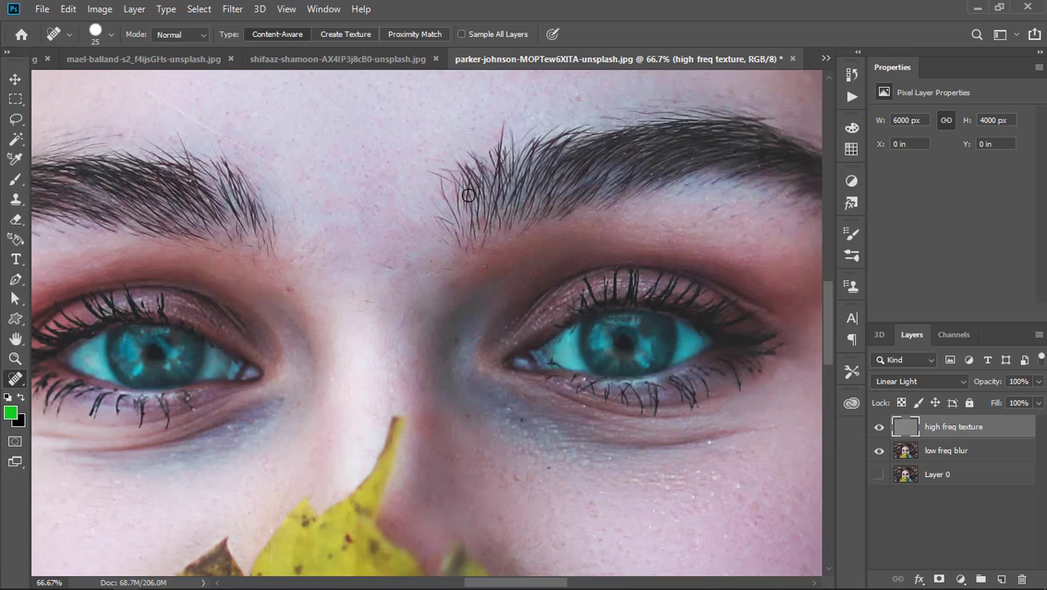
key(bracketright)
key(bracketright)
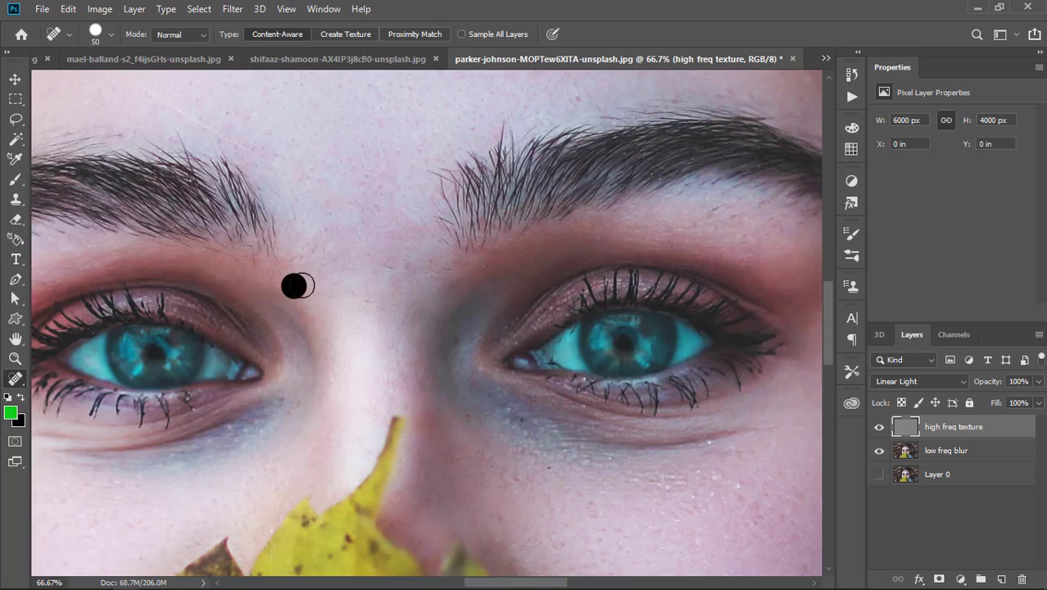
click(352, 289)
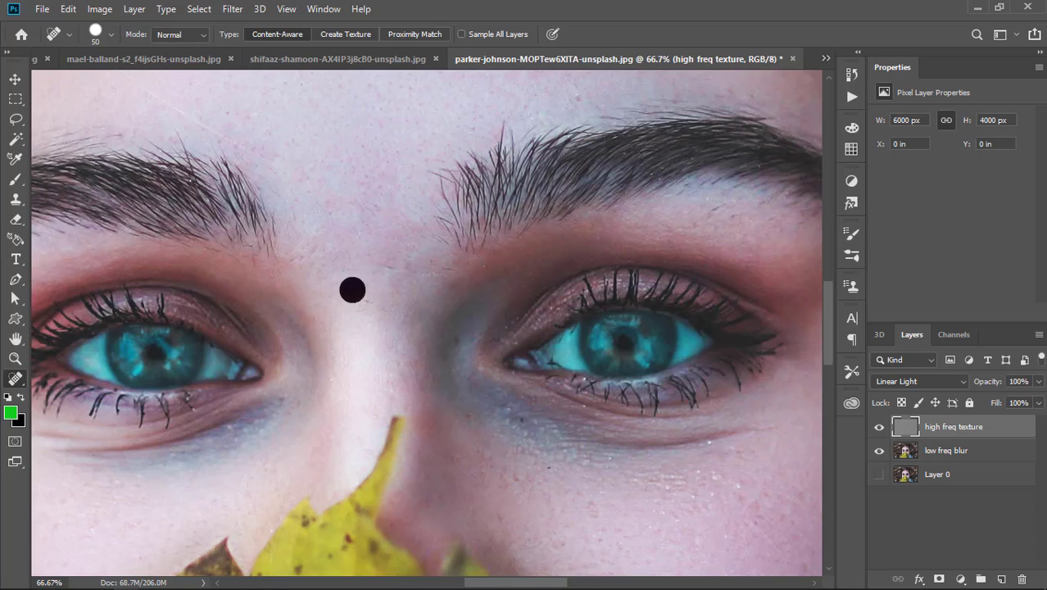
click(386, 267)
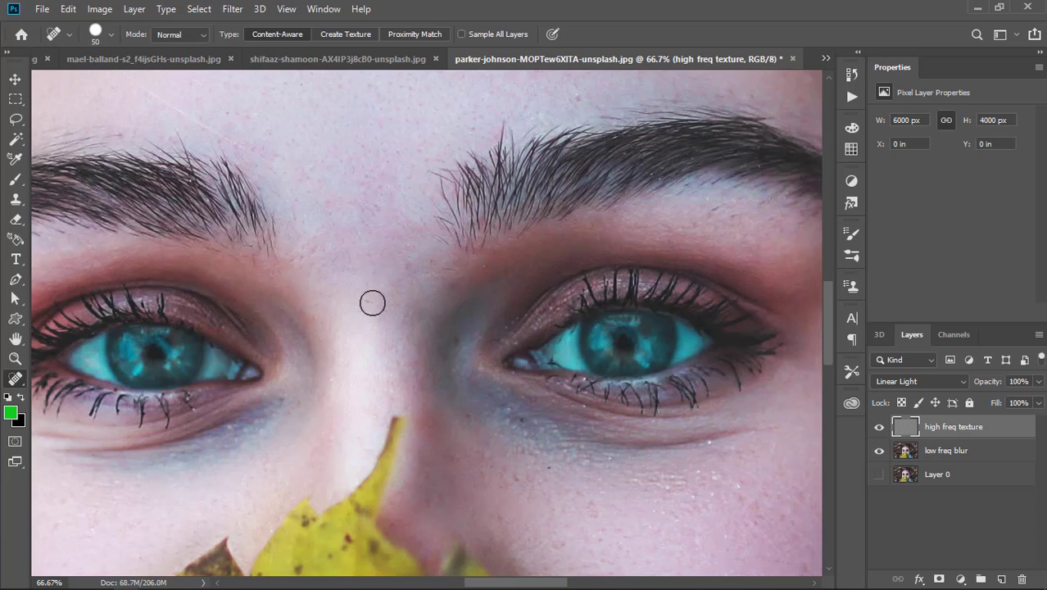
click(371, 303)
click(386, 303)
- Heal the spots across the forehead, from its centre and above the right-side eyebrow to its upper left-side area
key(ctrl+minus)
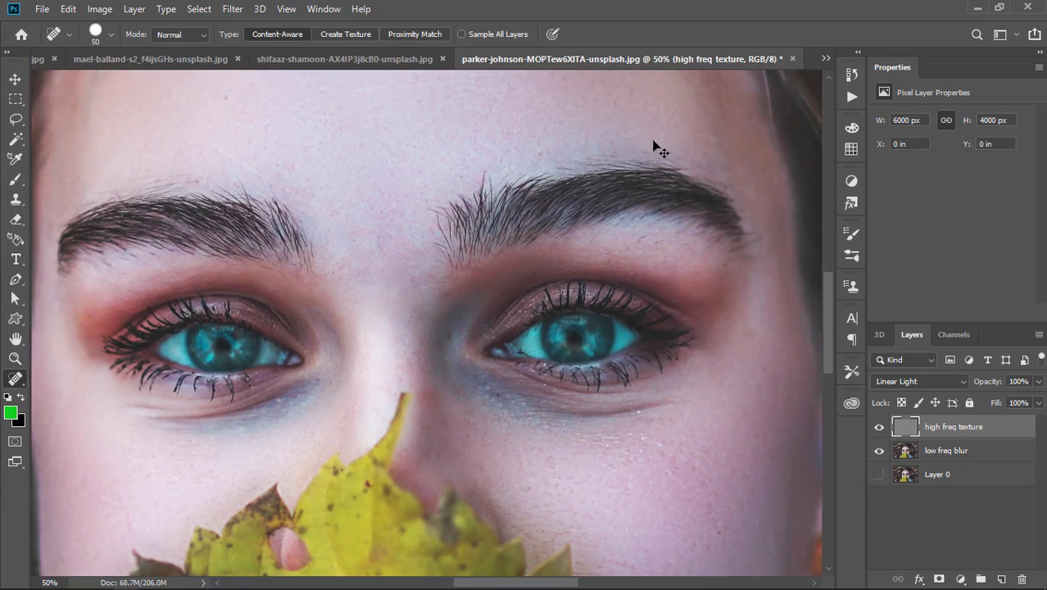
scroll(652, 140, up, 5)
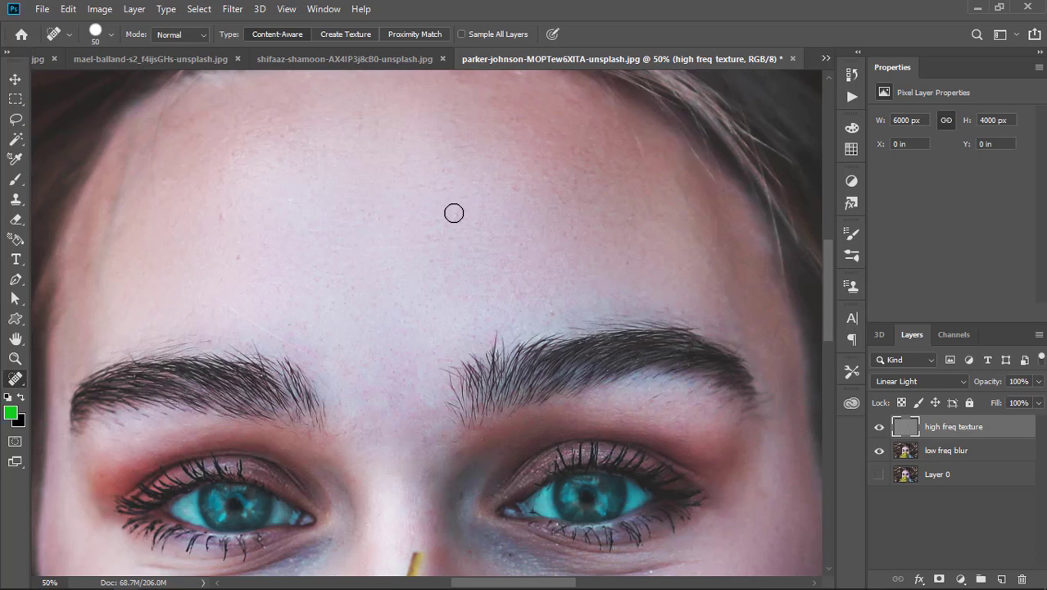
click(439, 243)
click(430, 265)
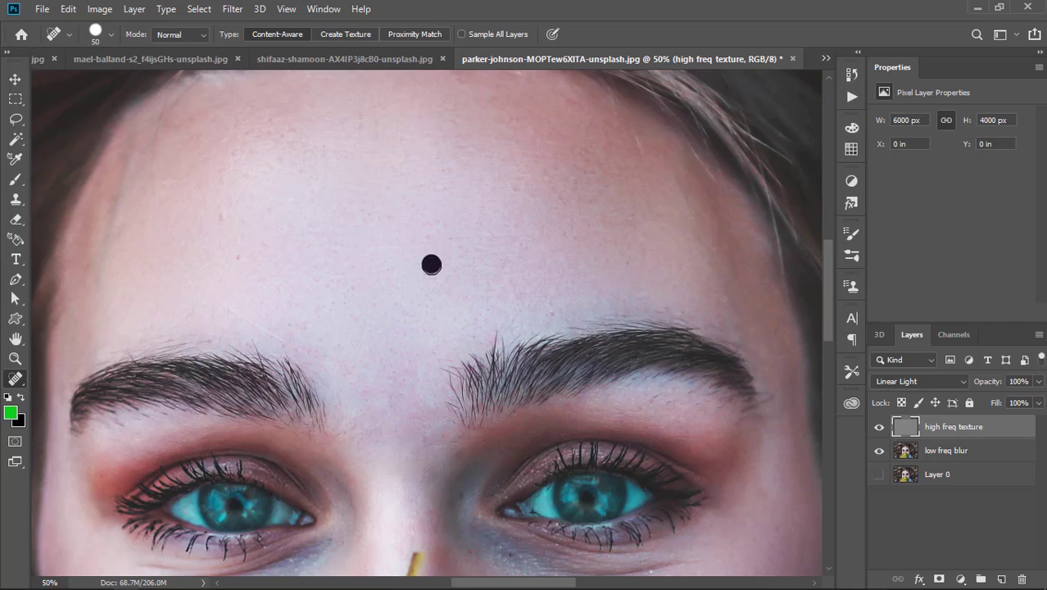
click(555, 310)
click(220, 216)
click(267, 210)
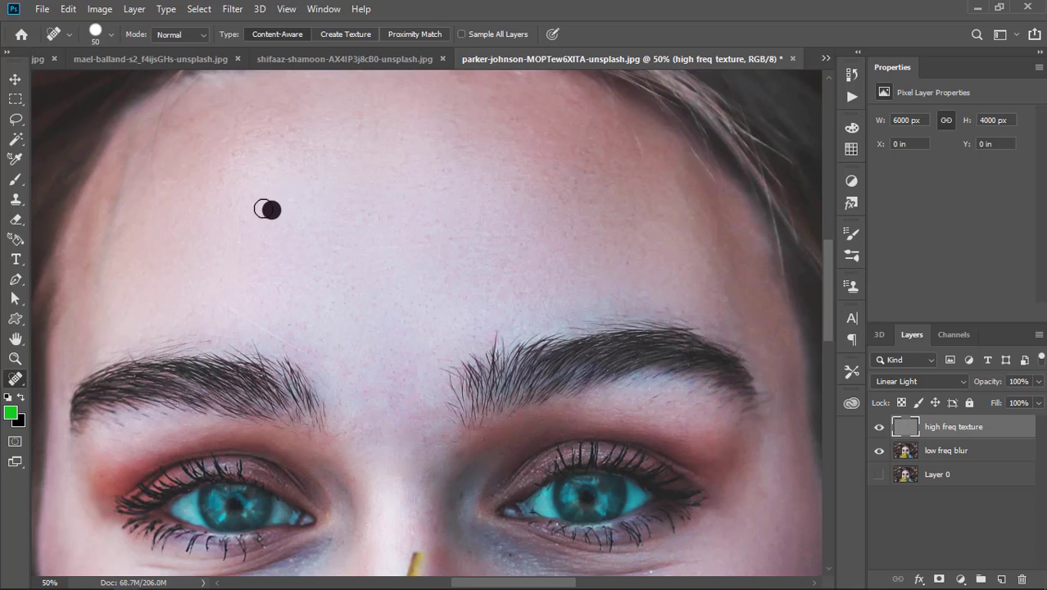
click(249, 174)
click(284, 158)
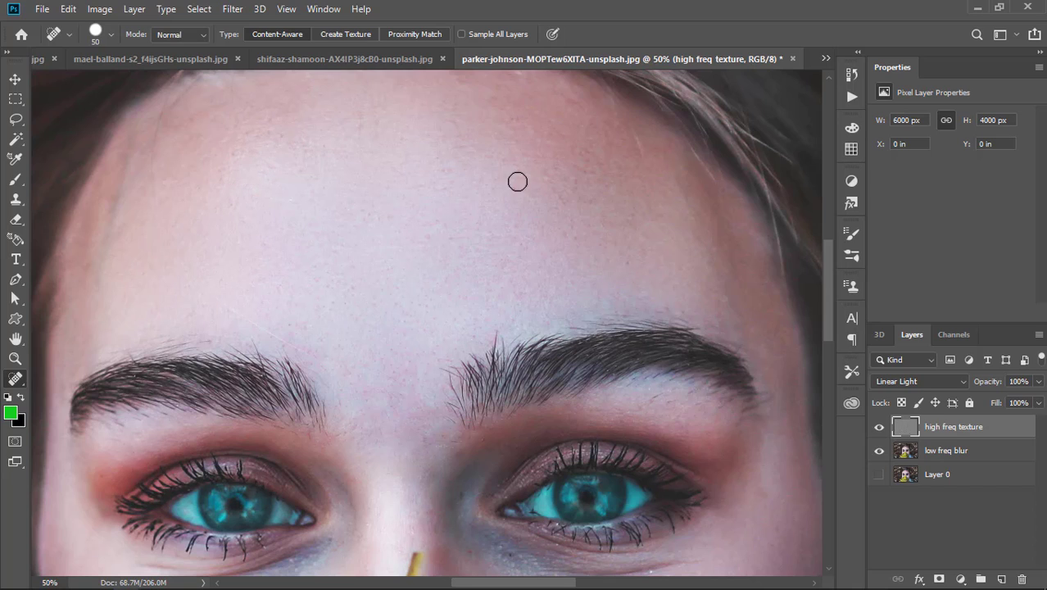
- Check the upper forehead and heal the remaining spots on the right-side cheek and along its outer edge
scroll(565, 164, up, 3)
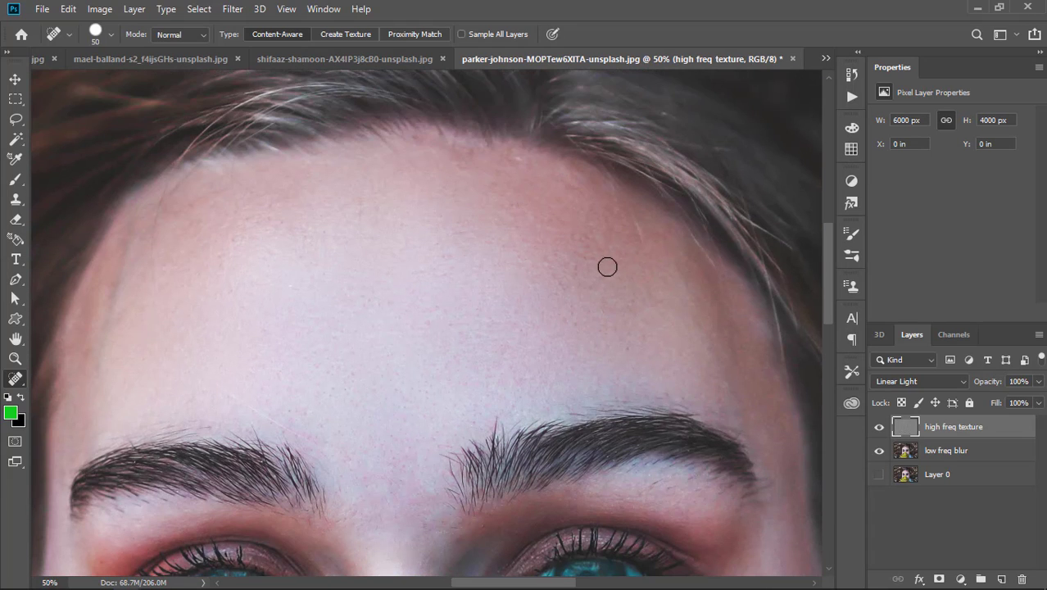
scroll(627, 264, down, 2)
scroll(627, 264, down, 10)
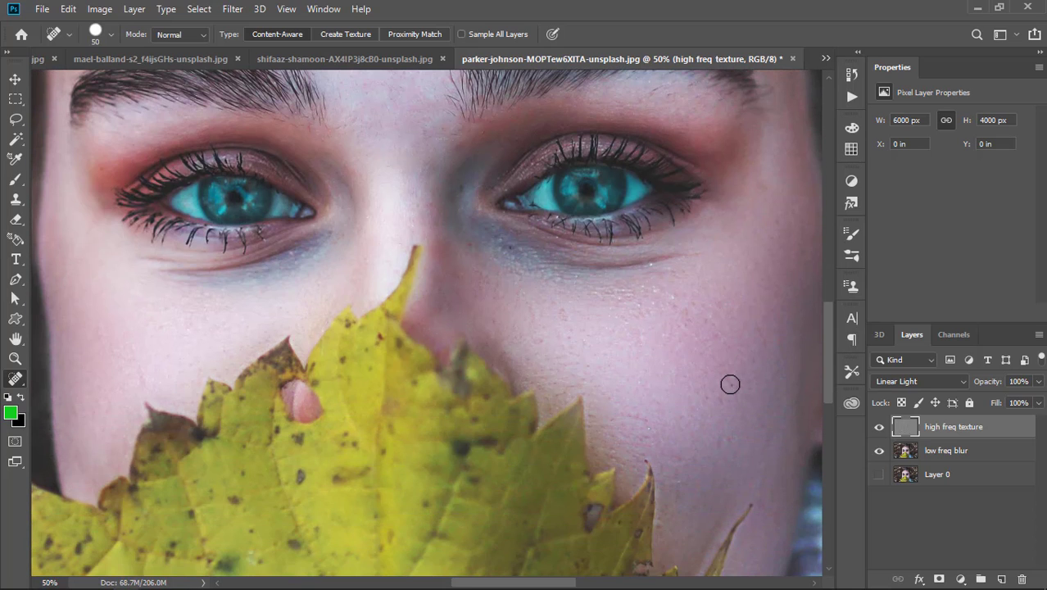
click(729, 382)
click(724, 403)
click(799, 348)
scroll(774, 442, down, 2)
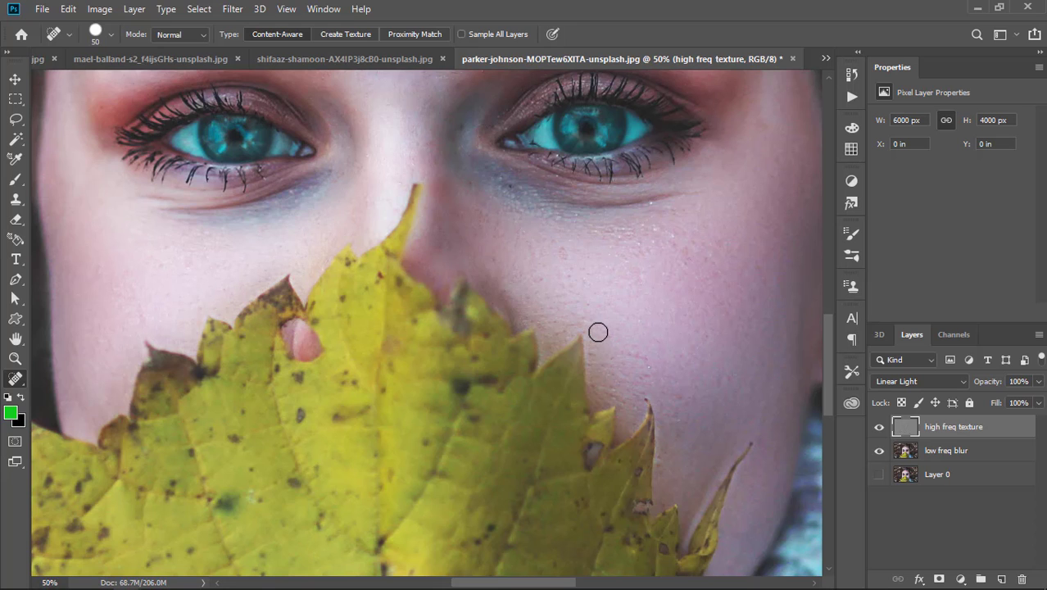
- Brighten the whites of both eyes on the high freq texture layer with the Dodge tool
key(ctrl+minus)
key(ctrl+minus)
key(ctrl+minus)
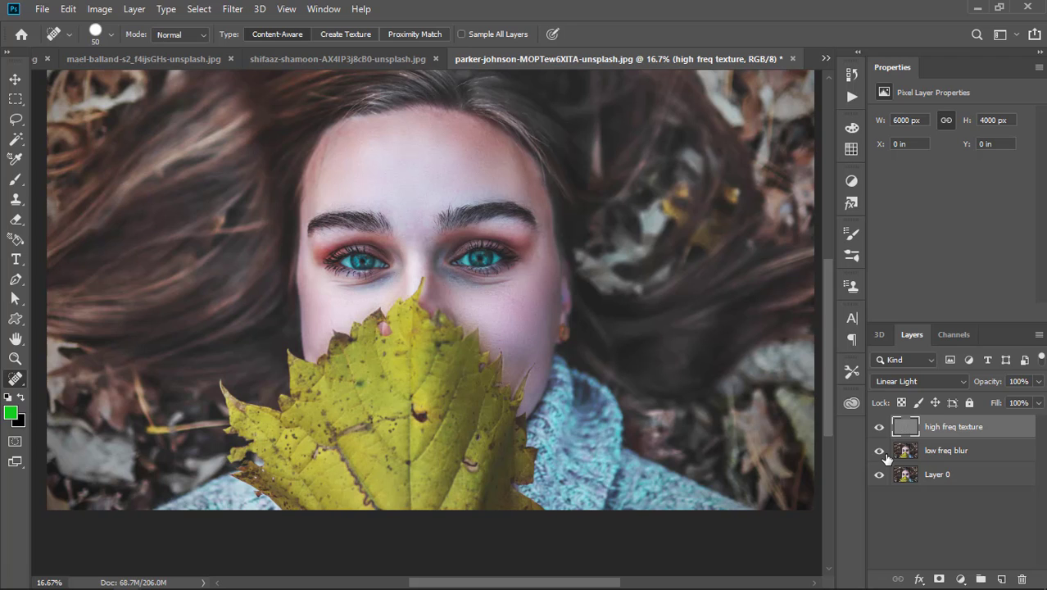
key(ctrl+plus)
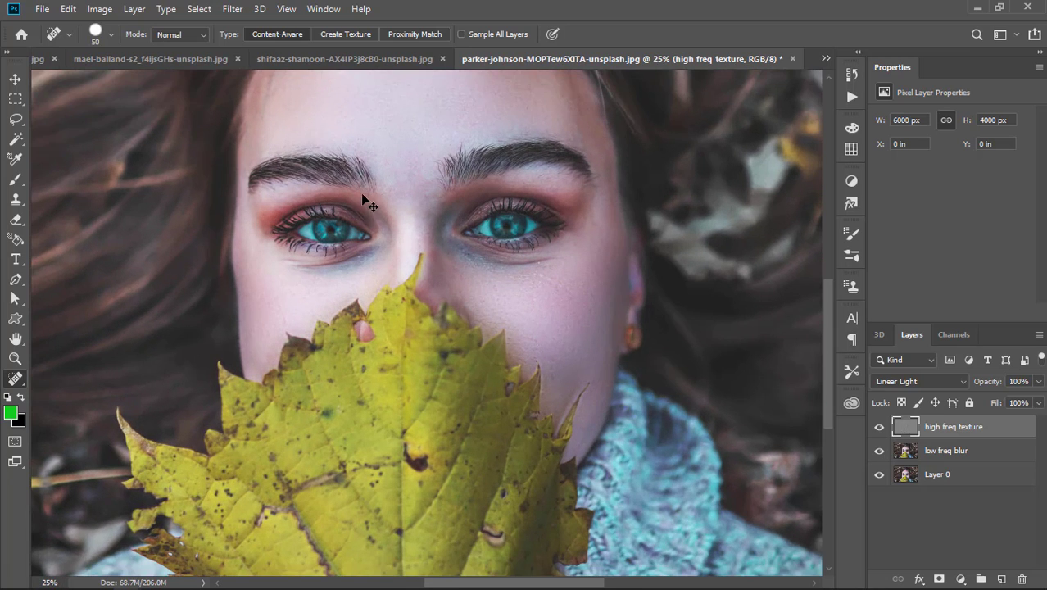
key(ctrl+plus)
key(ctrl+plus)
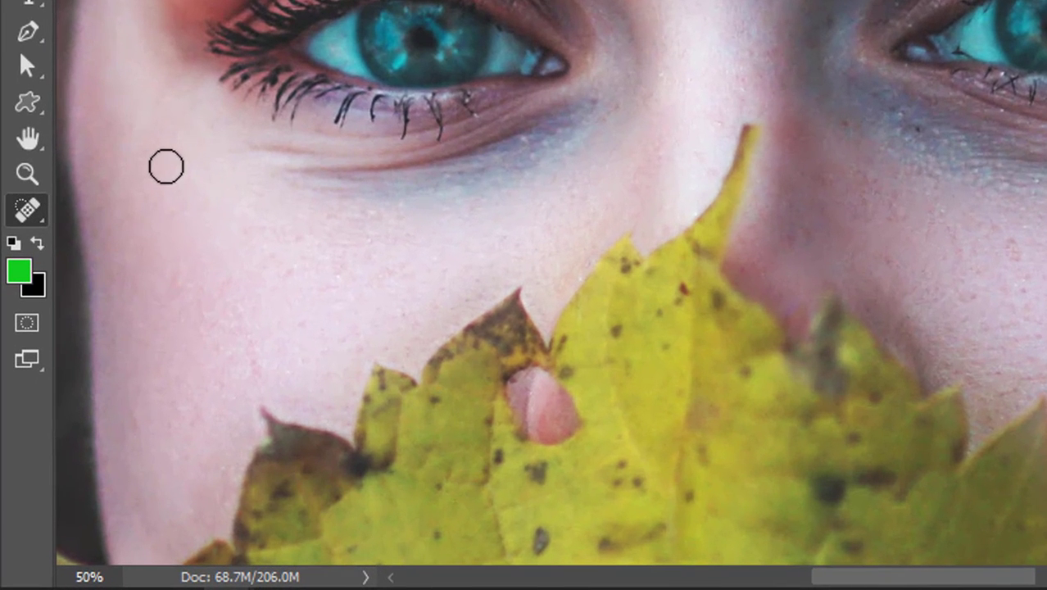
right_click(25, 214)
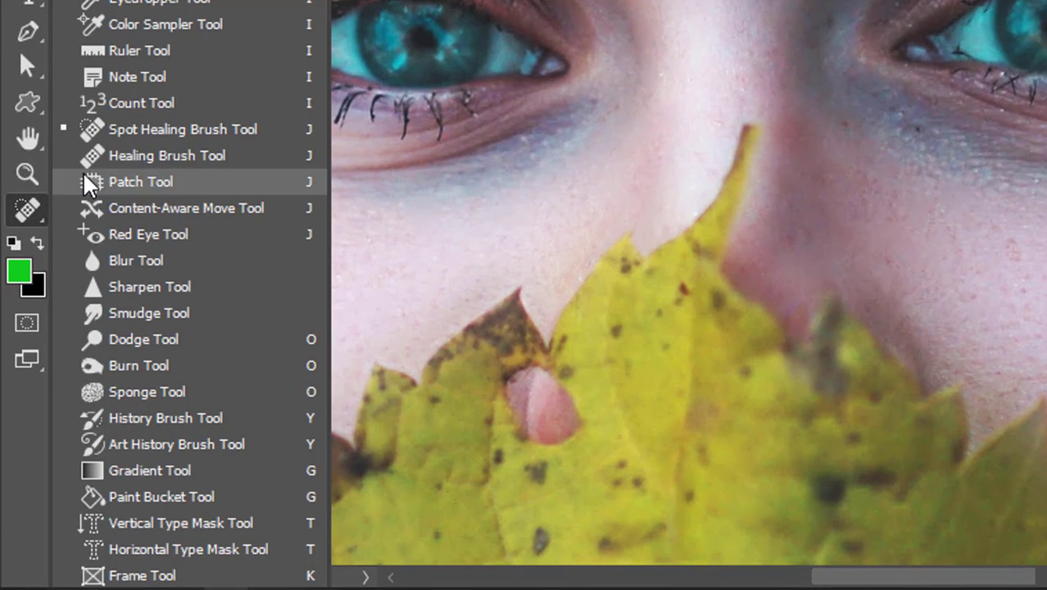
click(137, 346)
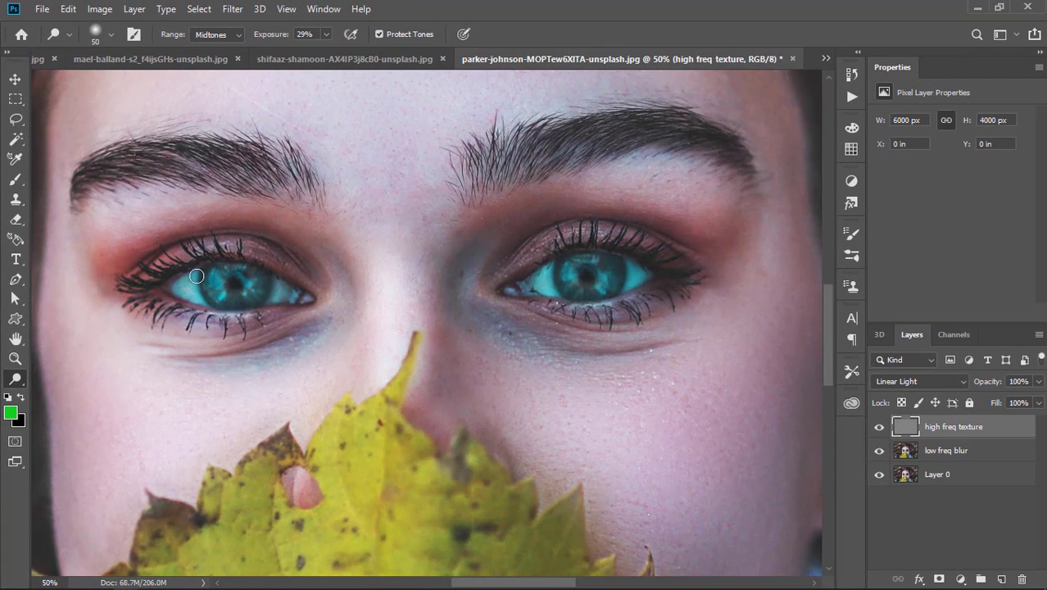
key(ctrl+plus)
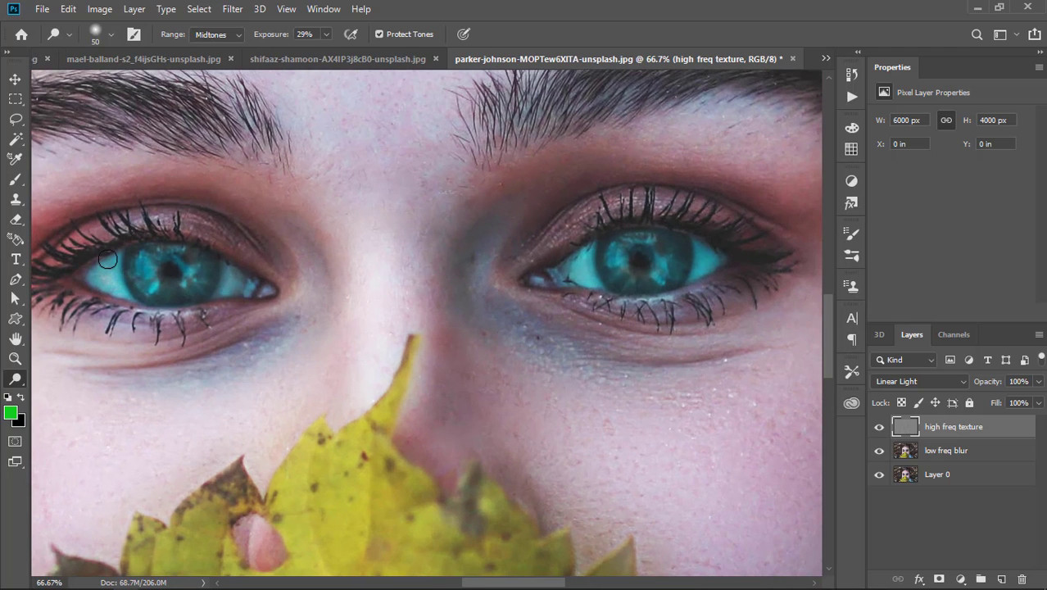
mouse_move(107, 259)
mouse_down()
mouse_move(125, 299)
mouse_move(117, 257)
mouse_move(95, 274)
mouse_move(102, 288)
mouse_move(95, 284)
mouse_move(132, 300)
mouse_move(198, 291)
mouse_move(223, 275)
mouse_move(211, 300)
mouse_move(243, 284)
mouse_move(227, 265)
mouse_move(233, 290)
mouse_up()
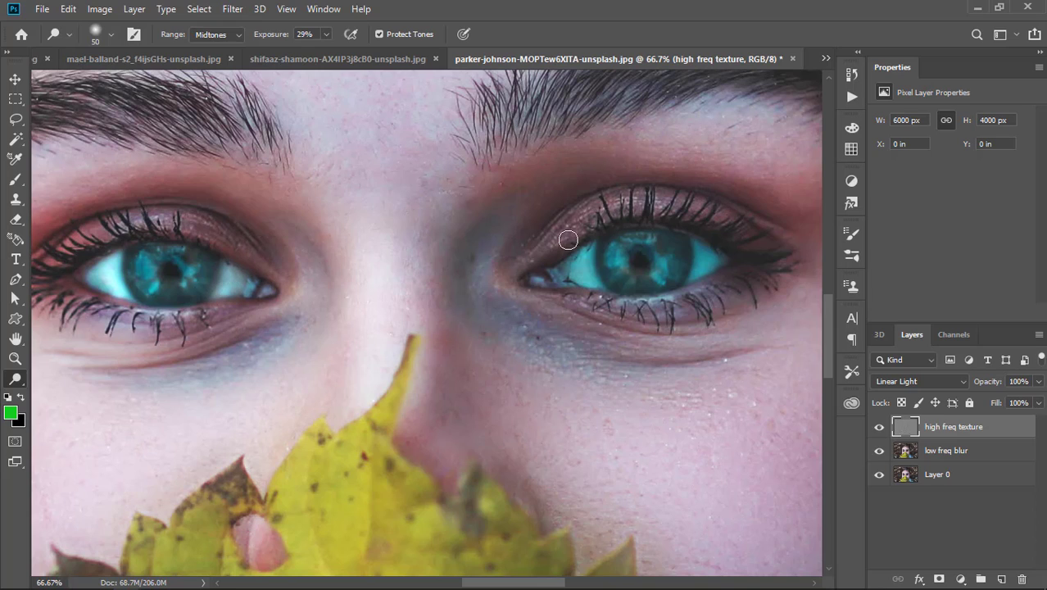
mouse_move(568, 237)
mouse_down()
mouse_move(580, 271)
mouse_move(590, 280)
mouse_move(564, 274)
mouse_move(583, 283)
mouse_move(686, 259)
mouse_move(694, 245)
mouse_move(711, 259)
mouse_move(687, 282)
mouse_move(703, 255)
mouse_up()
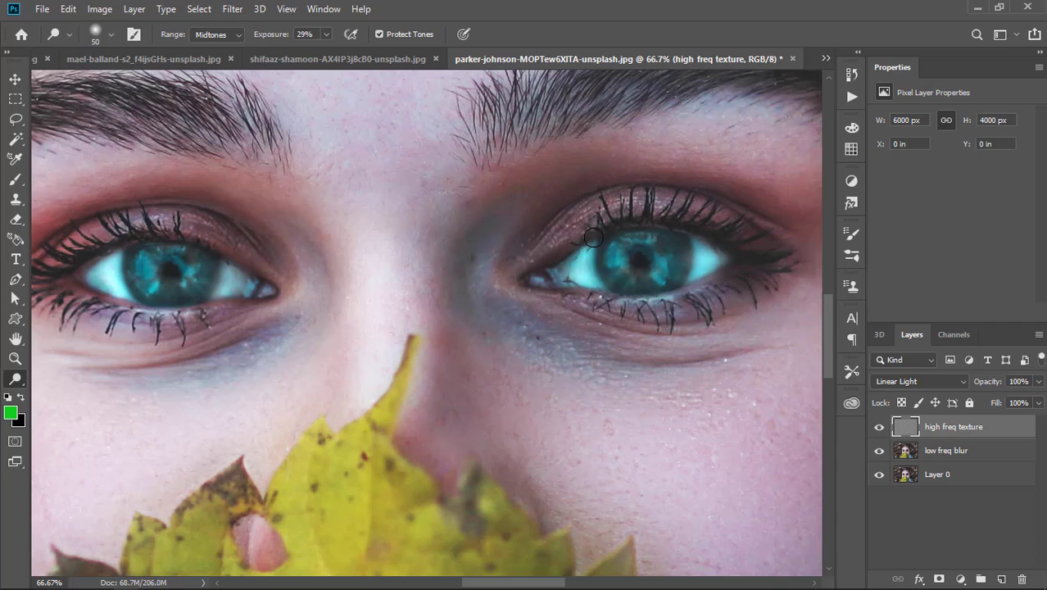
- Darken the irises and pupils of both eyes with the Burn tool
right_click(16, 379)
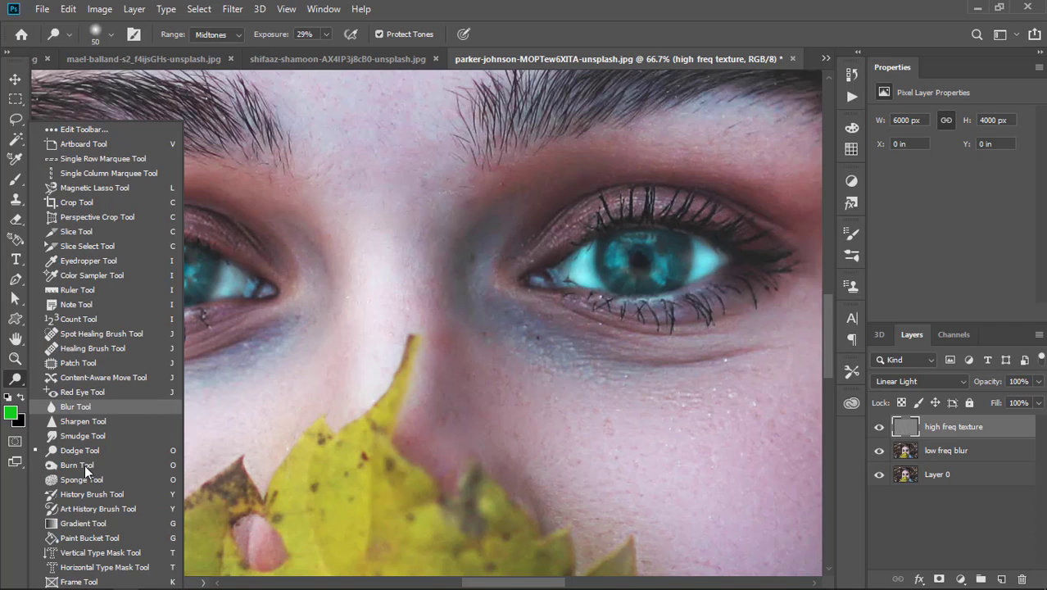
click(83, 470)
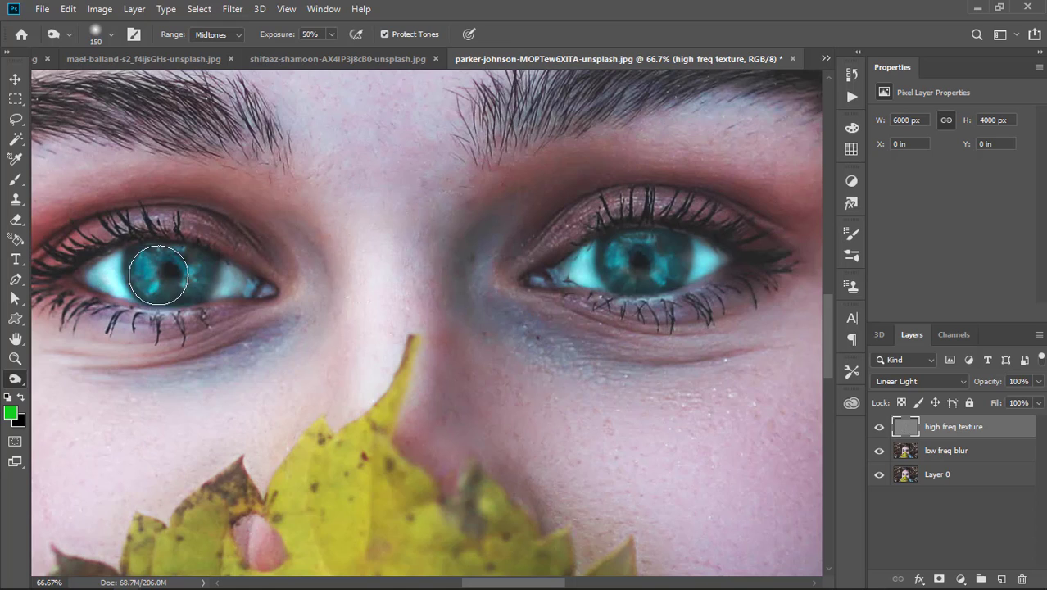
drag(151, 274, 186, 270)
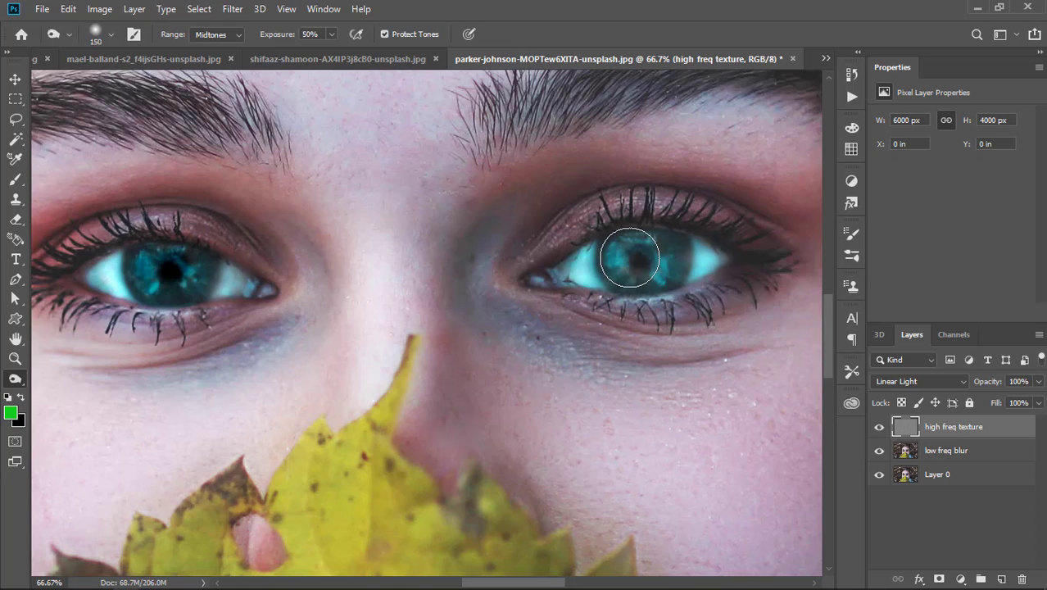
drag(627, 250, 655, 258)
drag(650, 295, 661, 253)
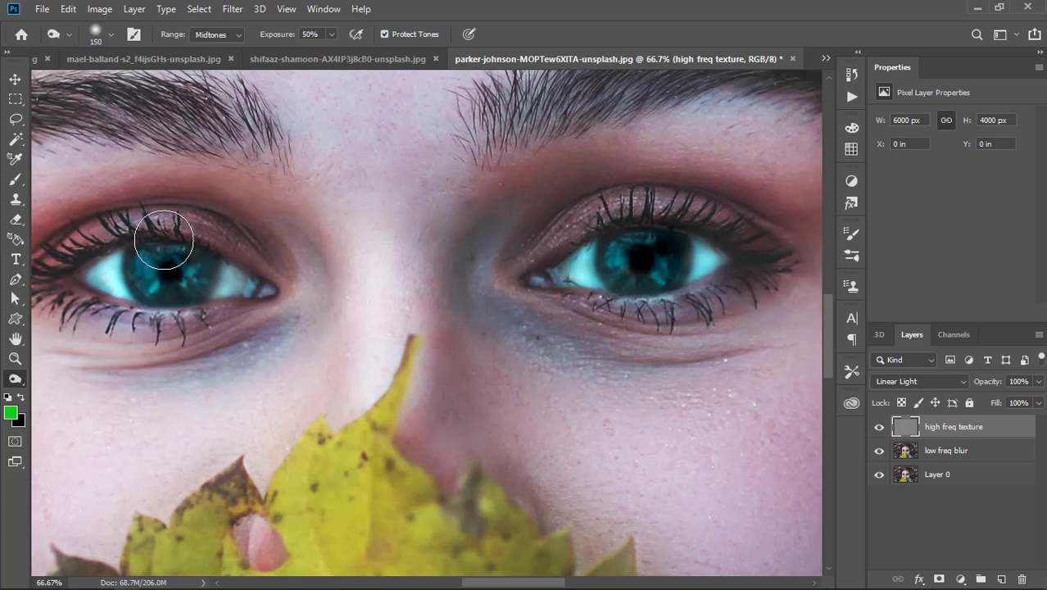
drag(159, 237, 164, 271)
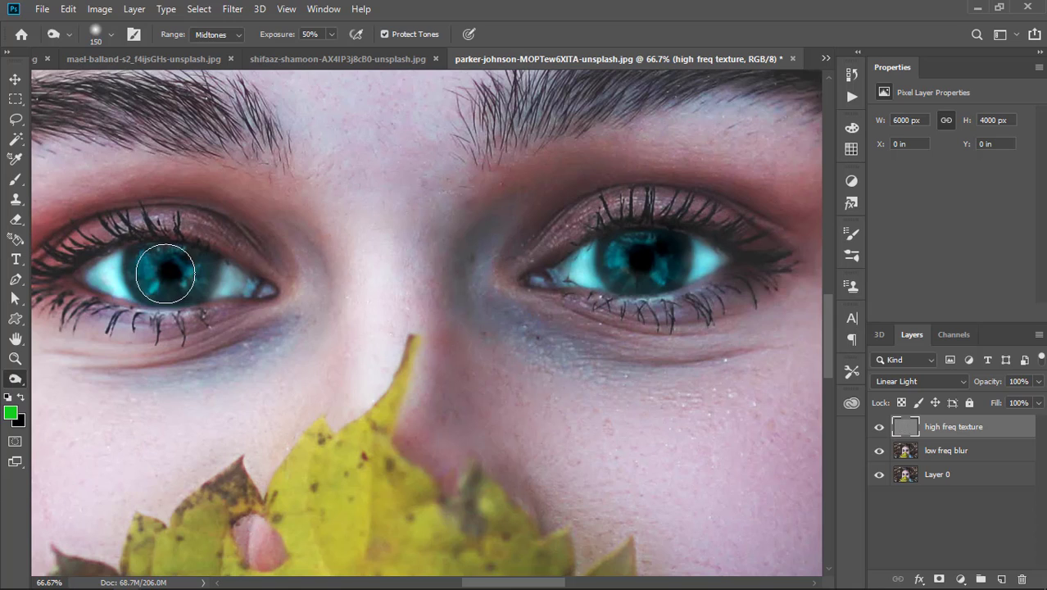
- Lighten both irises with the Dodge tool, using a brush size of 150 and an exposure of 19%
click(25, 383)
click(82, 450)
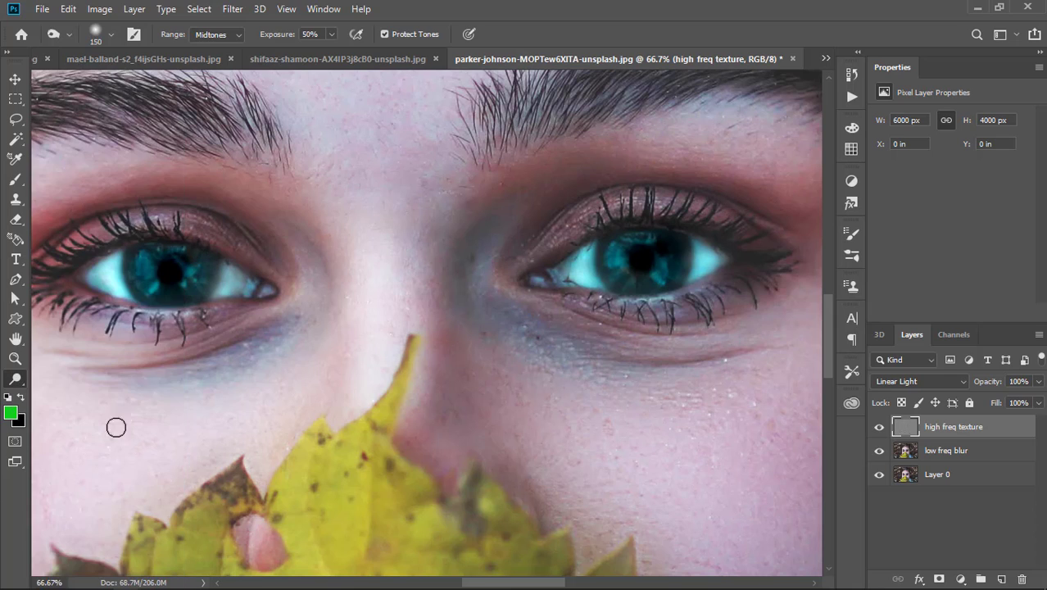
key(bracketright)
key(bracketright)
key(bracketright)
key(bracketright)
key(bracketright)
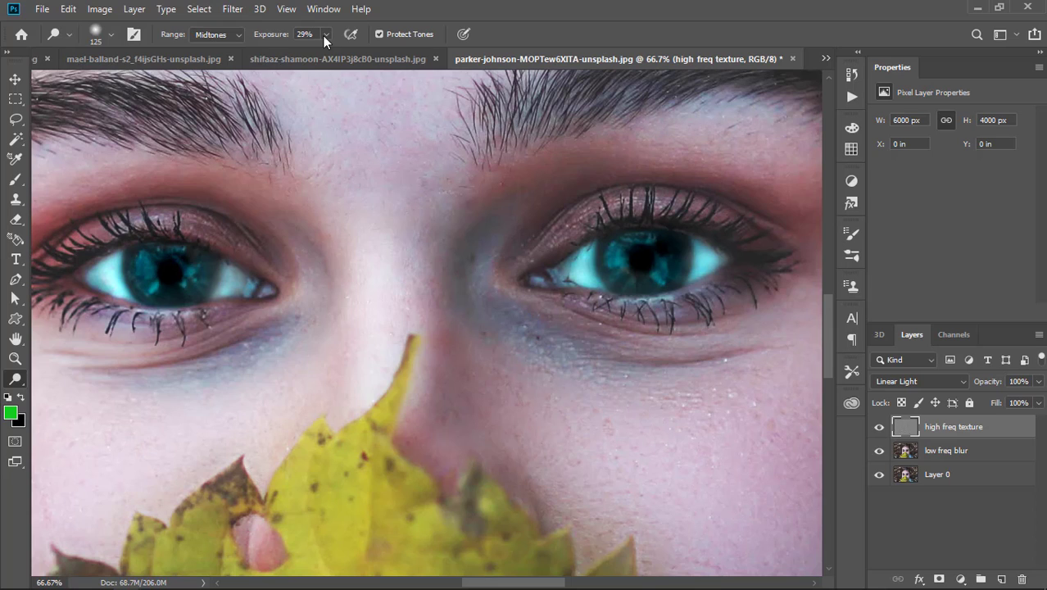
drag(326, 37, 317, 50)
key(bracketright)
mouse_move(169, 274)
mouse_down()
mouse_move(198, 277)
mouse_move(170, 262)
mouse_up()
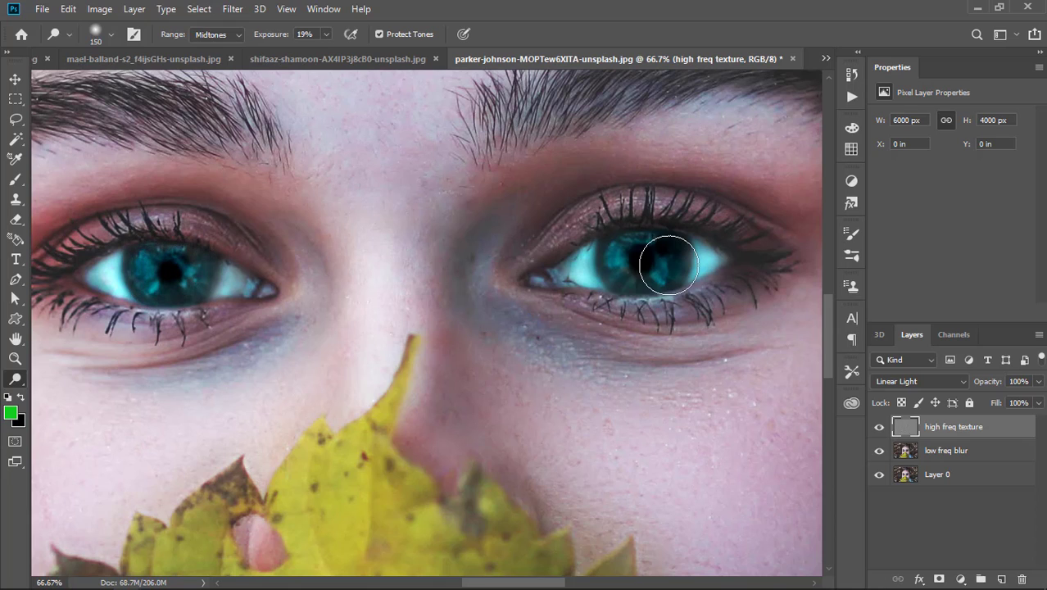
mouse_move(668, 264)
mouse_down()
mouse_move(635, 250)
mouse_move(647, 258)
mouse_up()
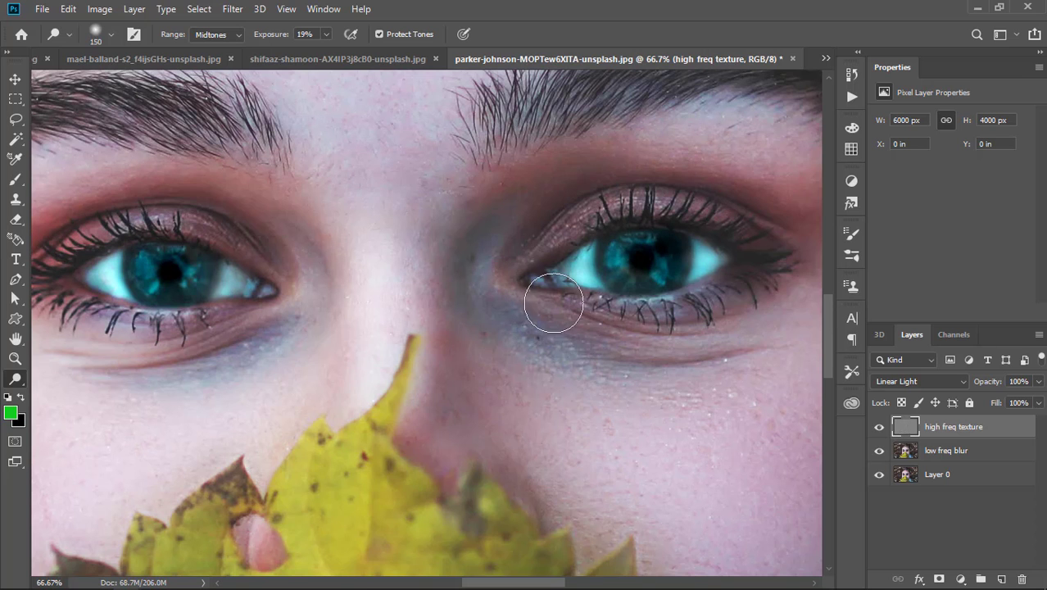
- Add a Hue/Saturation adjustment layer directly above the low freq blur layer
key(ctrl+minus)
key(ctrl+minus)
key(ctrl+minus)
key(ctrl+minus)
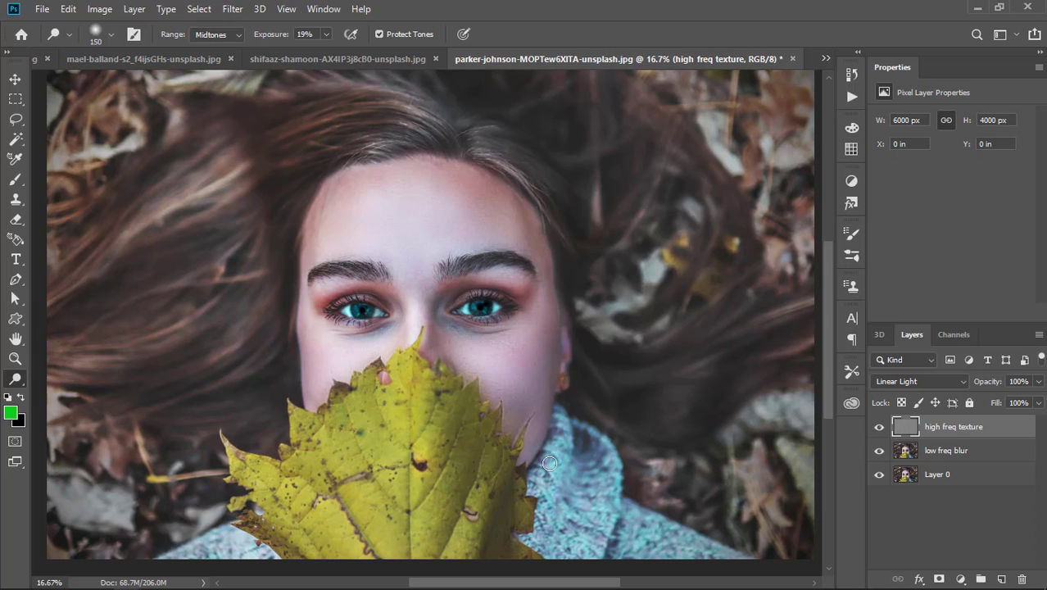
key(ctrl+minus)
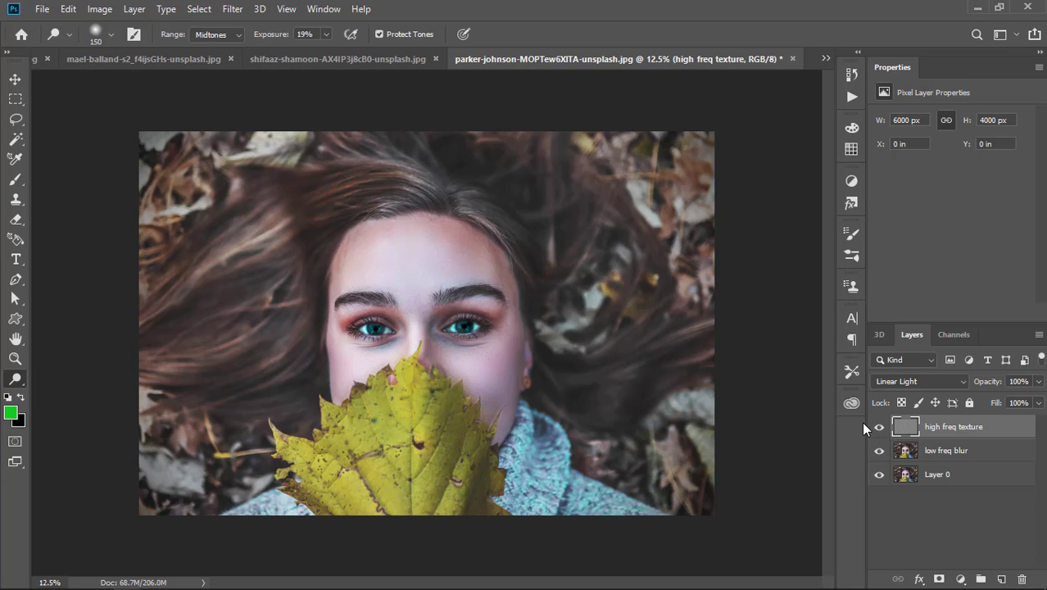
click(983, 475)
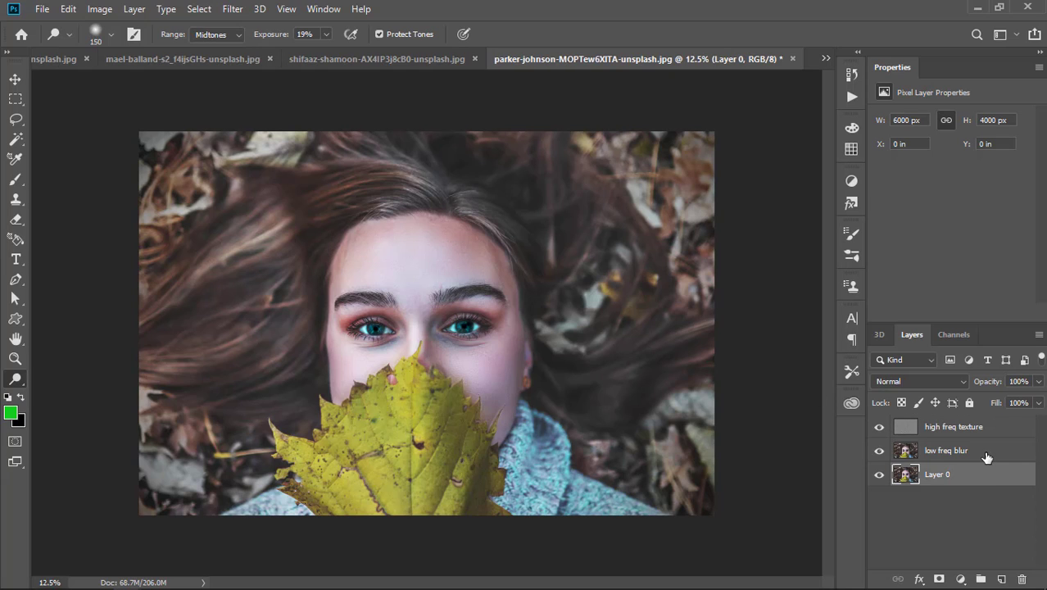
click(984, 455)
click(991, 426)
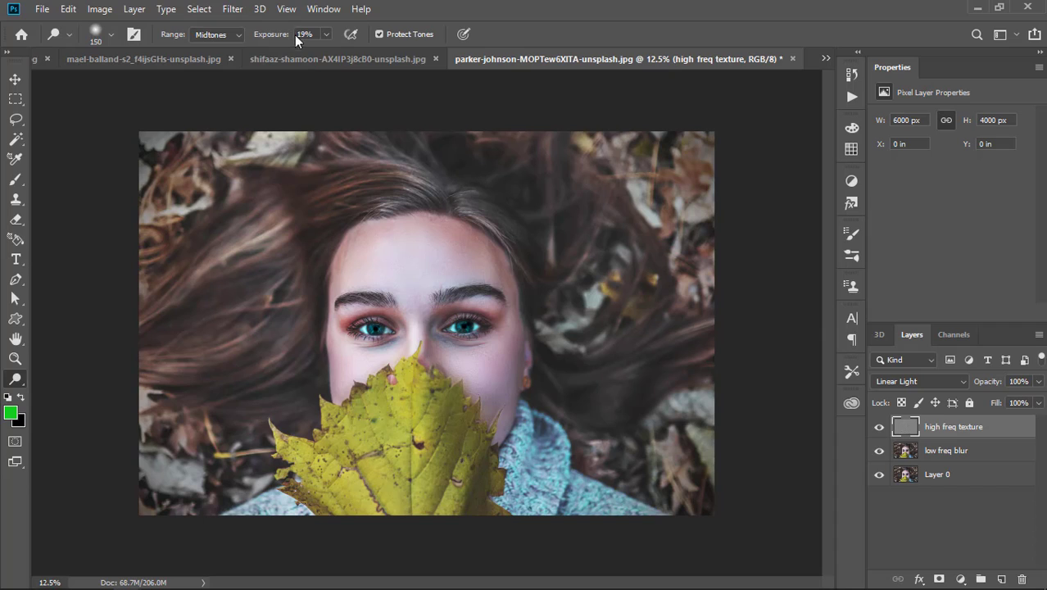
click(1007, 451)
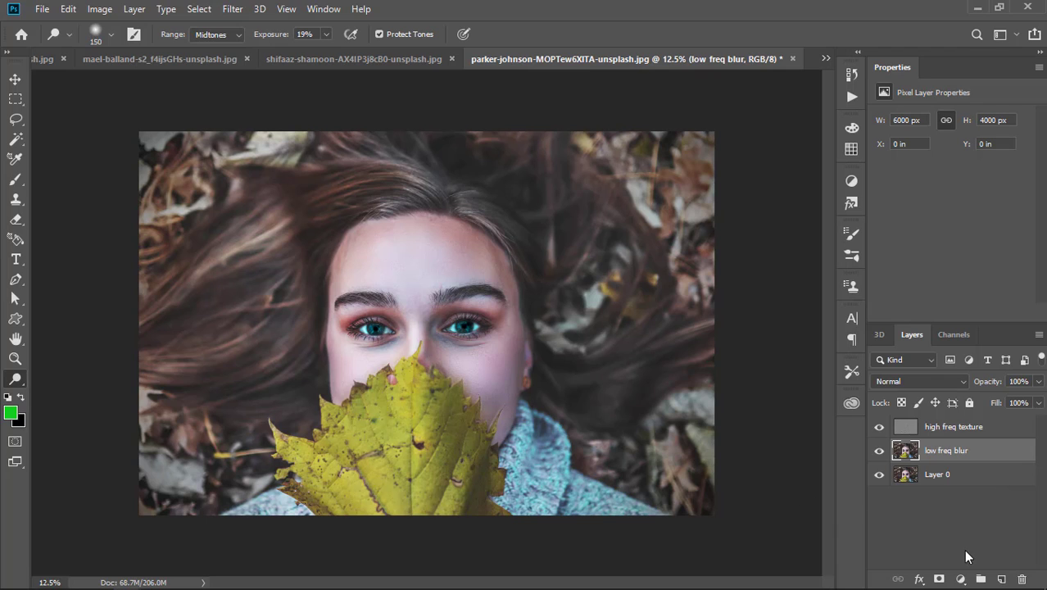
click(960, 579)
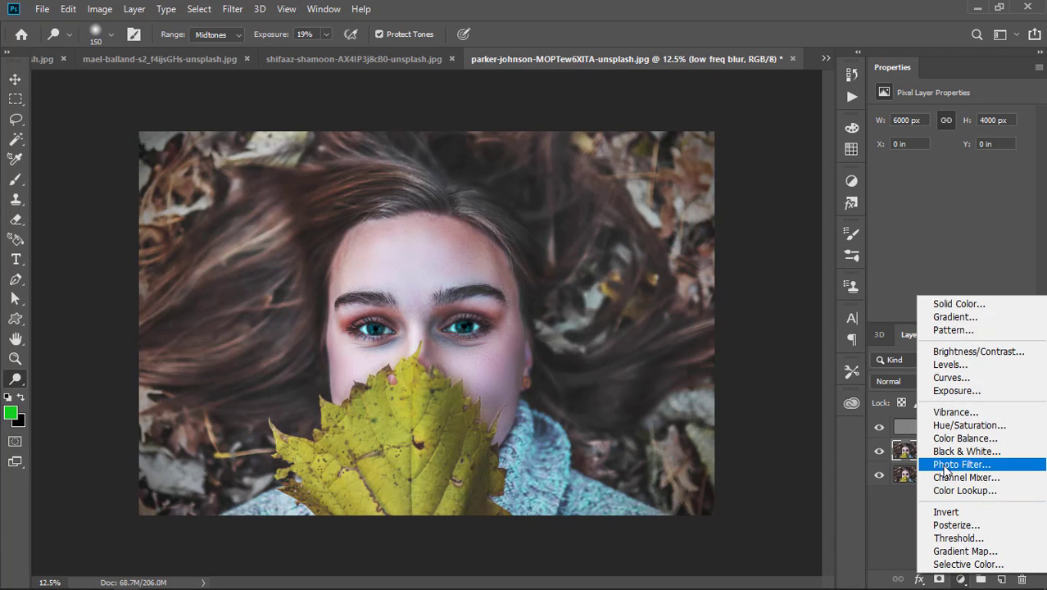
click(955, 425)
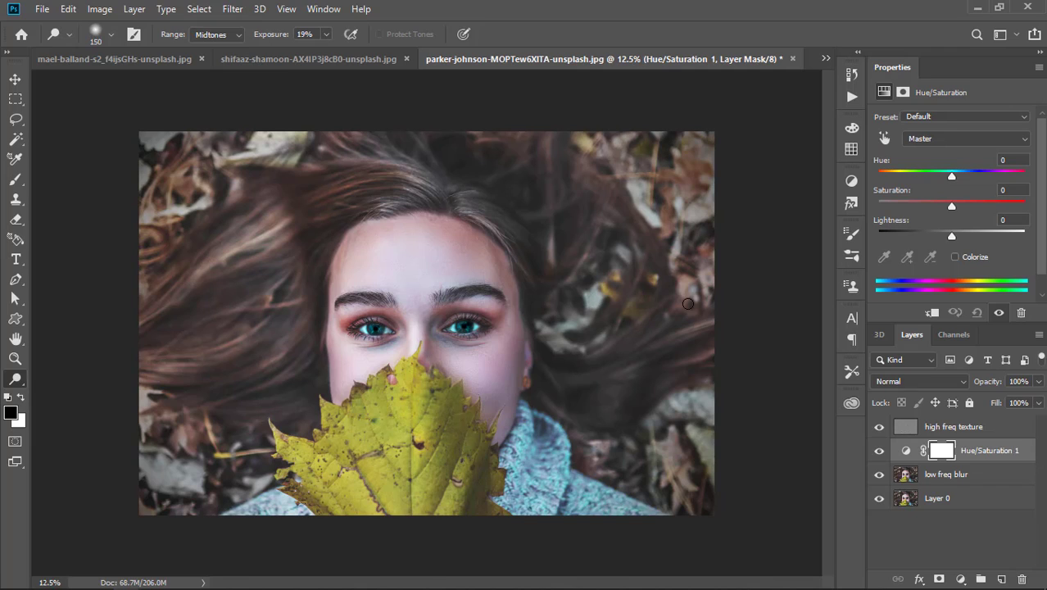
- Using on-image sampling, set the hue of the leaf's yellows to -30 and the reds of the background leaves to -8
click(878, 140)
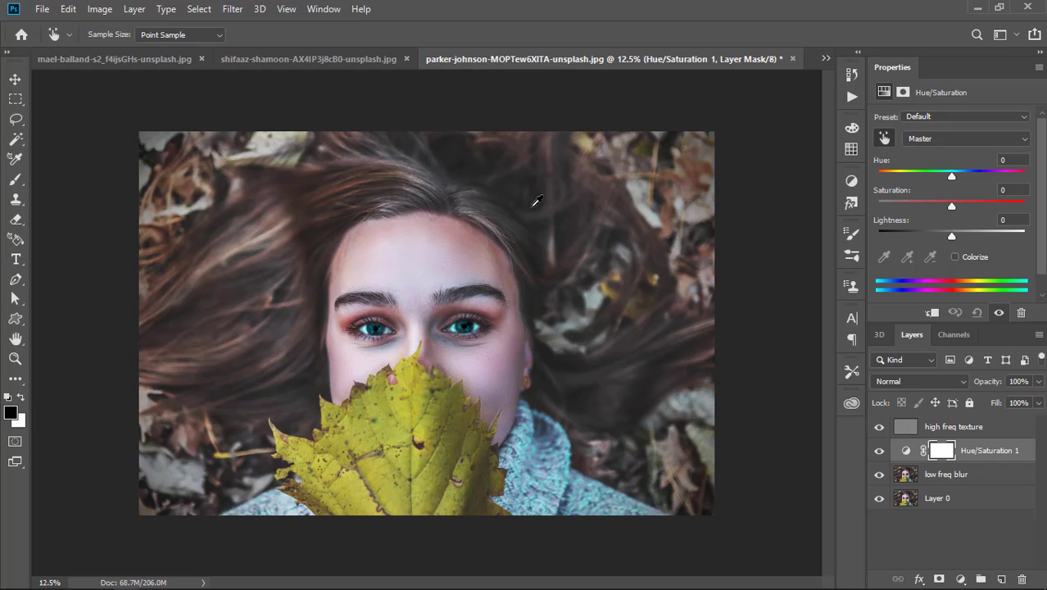
click(441, 458)
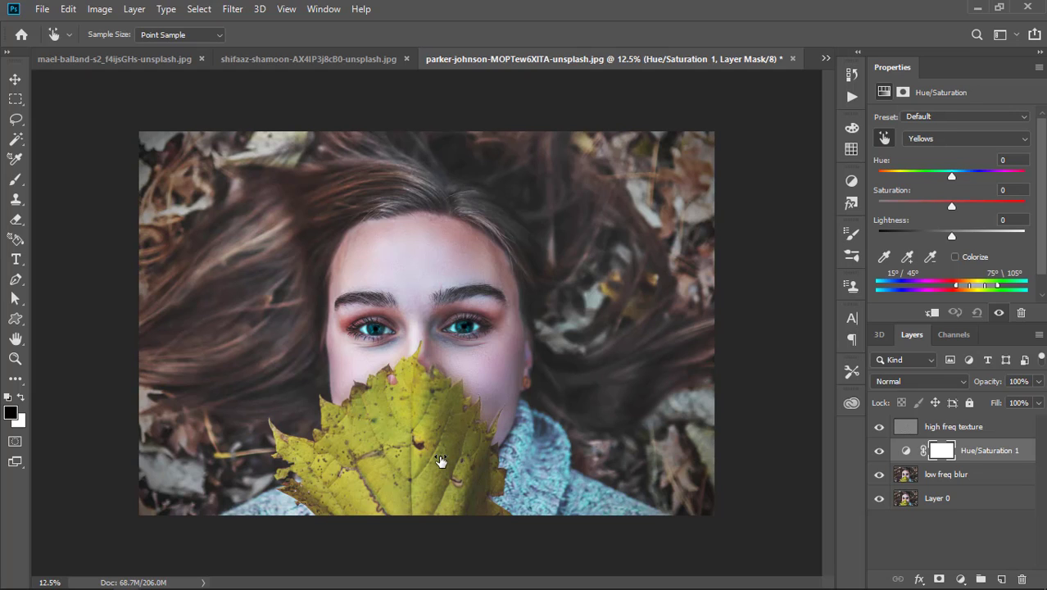
drag(441, 459, 416, 461)
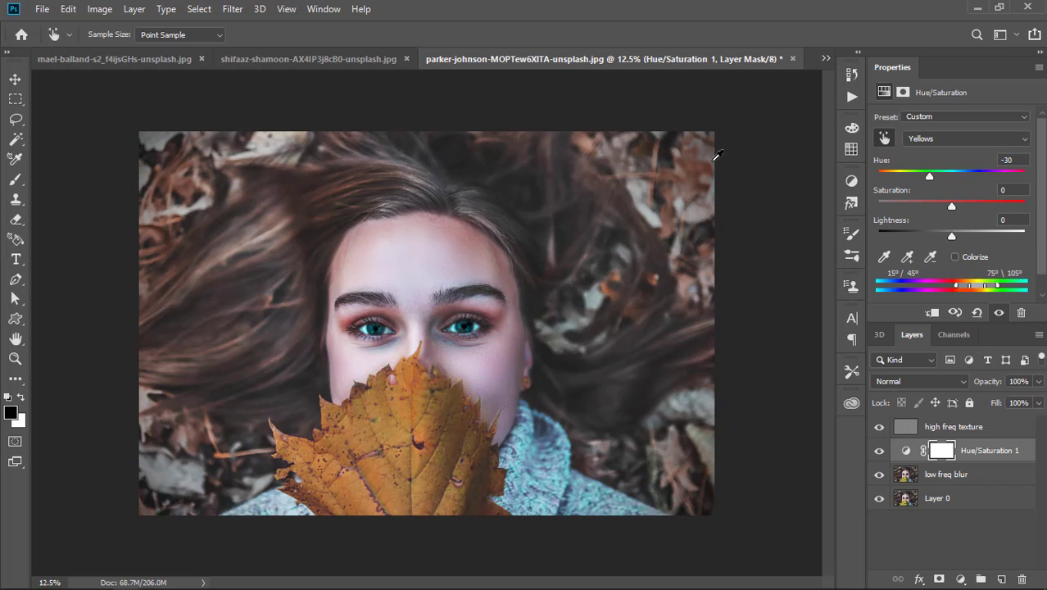
drag(697, 166, 676, 177)
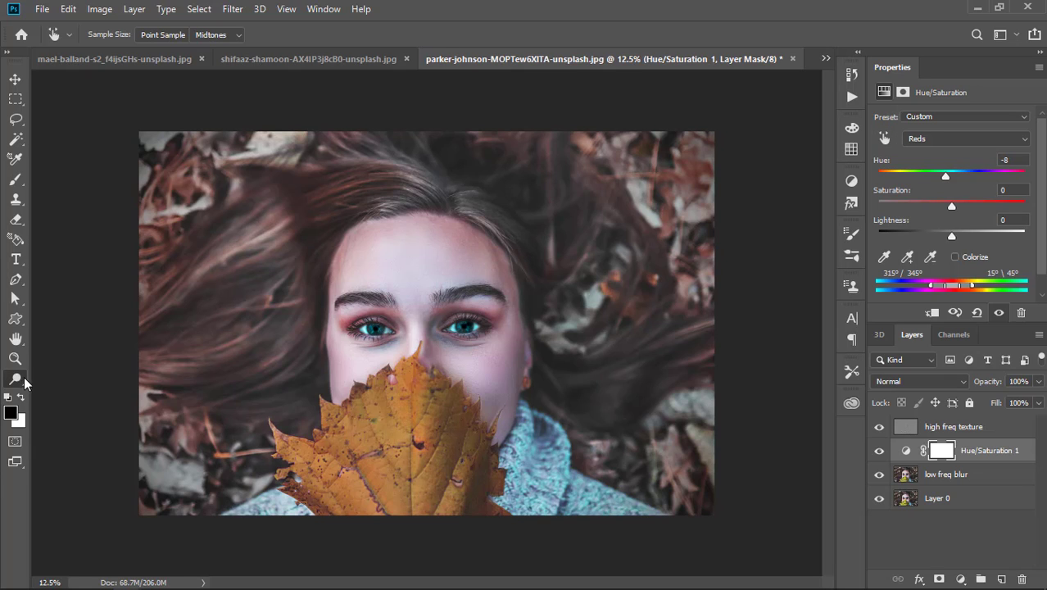
- Set up the Burn tool for the high freq texture layer with a brush size of 250 and an exposure of 4%
click(16, 379)
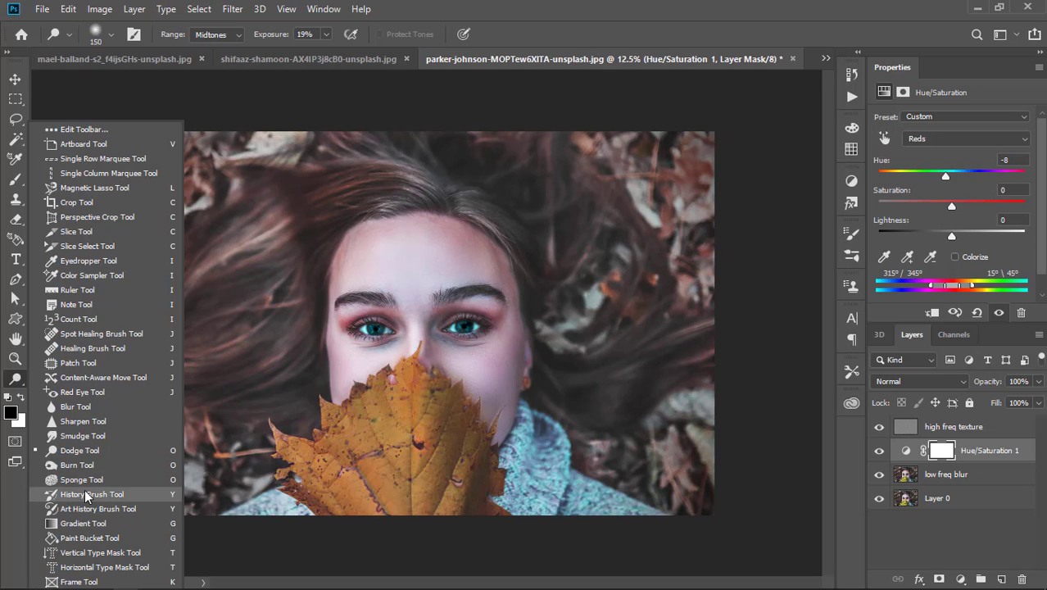
click(84, 452)
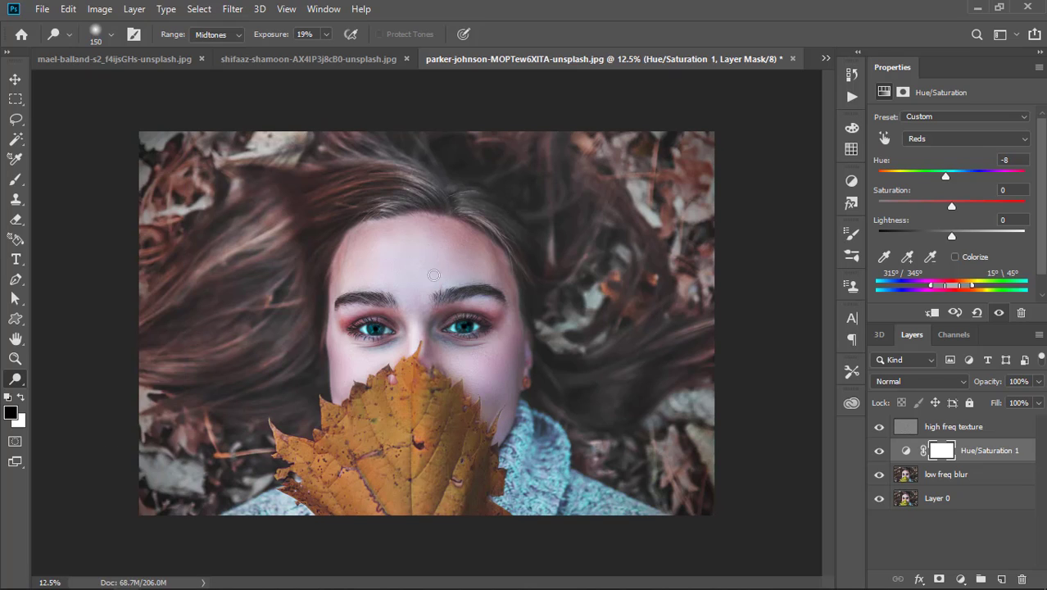
click(15, 397)
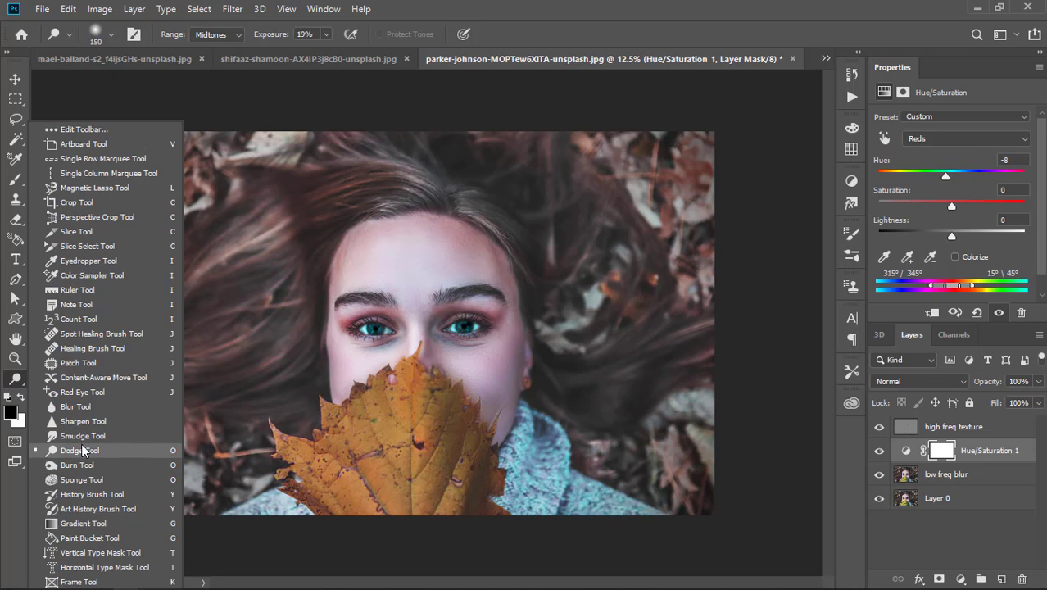
click(82, 464)
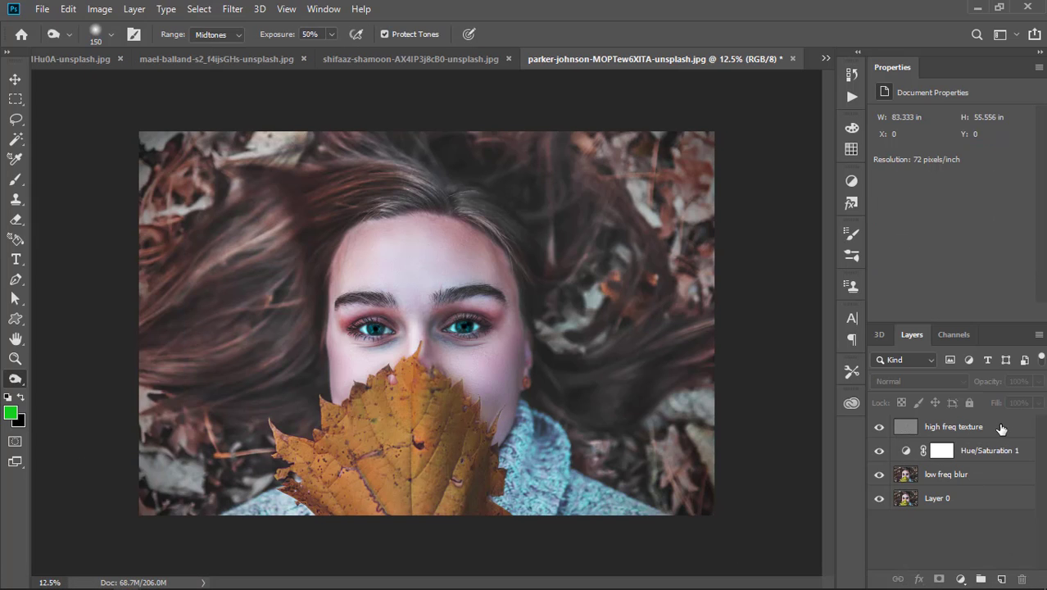
click(1001, 428)
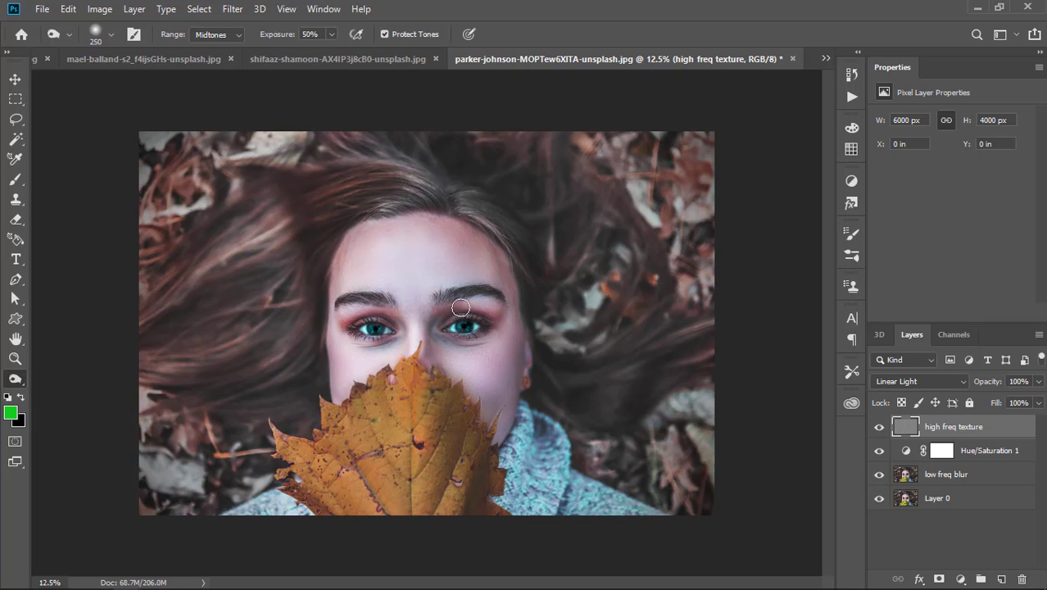
key(bracketright)
click(332, 34)
click(301, 53)
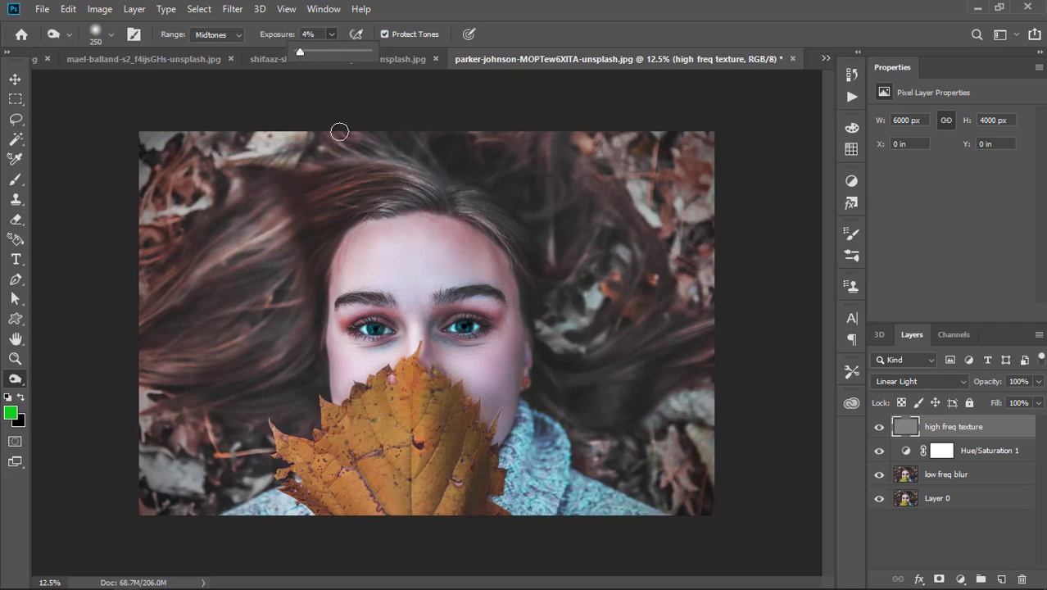
click(439, 296)
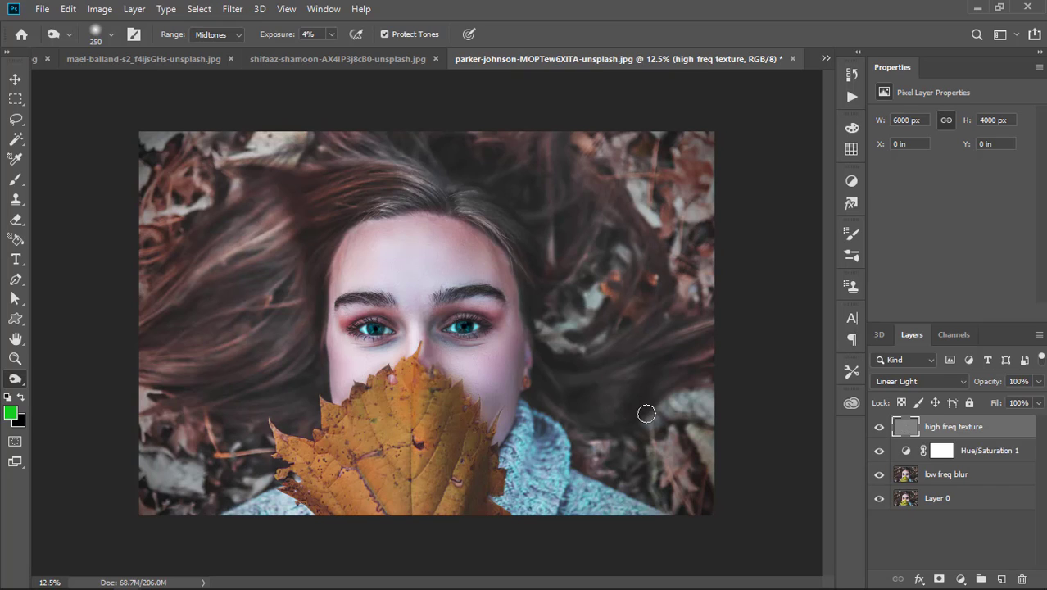
- Apply a Lens Correction vignette to the low freq blur layer with an amount of -72 and a midpoint of +64
click(995, 480)
click(1006, 429)
click(1005, 479)
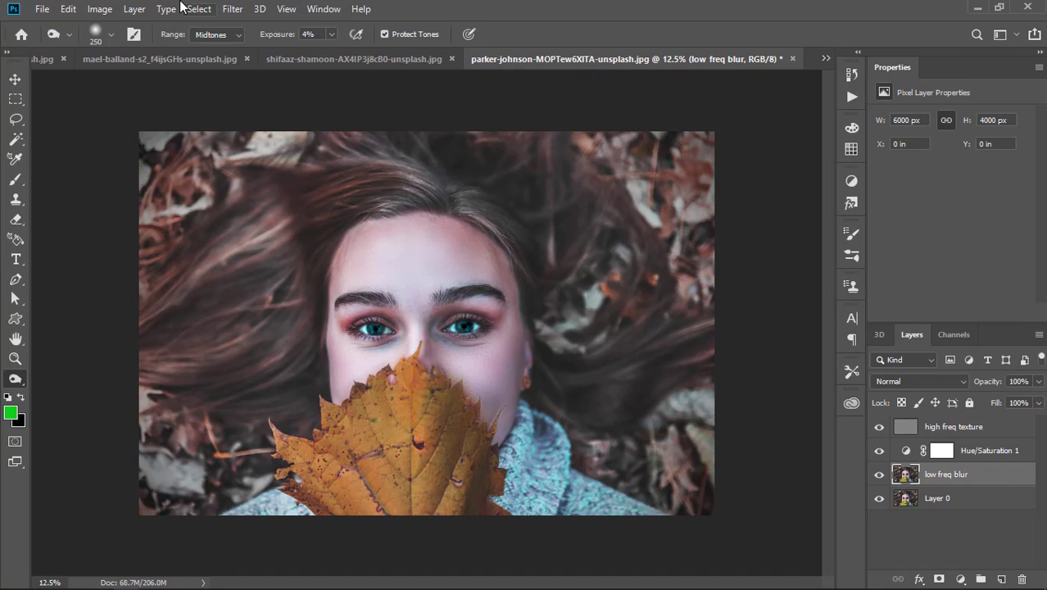
click(232, 9)
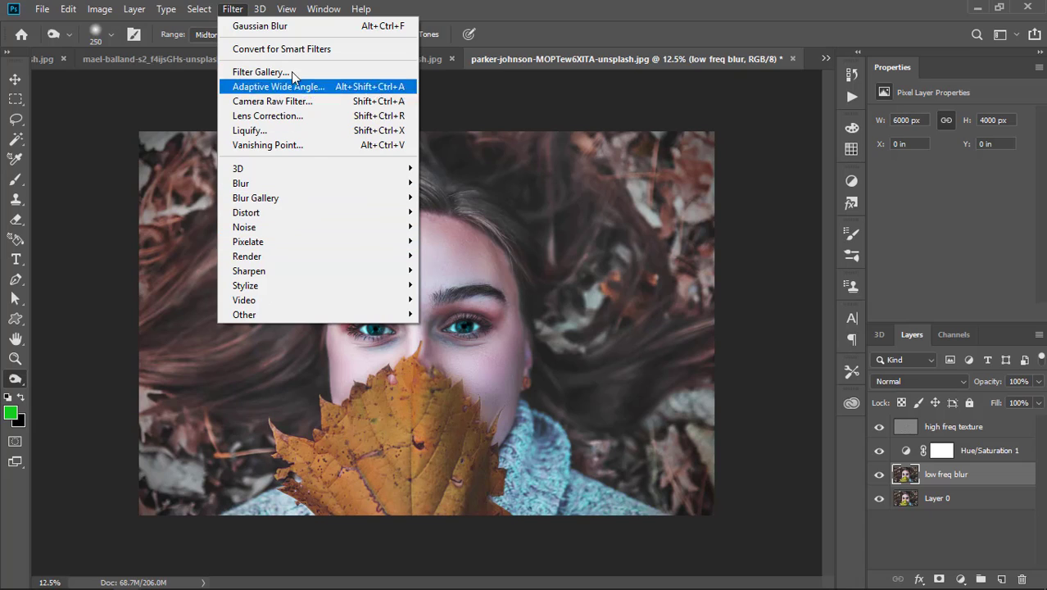
click(260, 115)
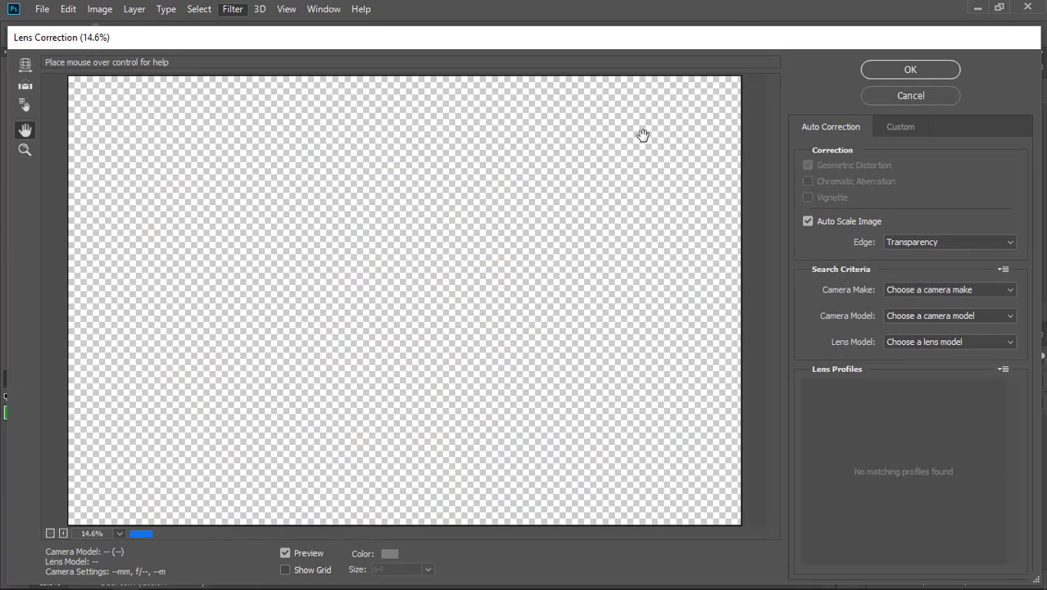
click(901, 126)
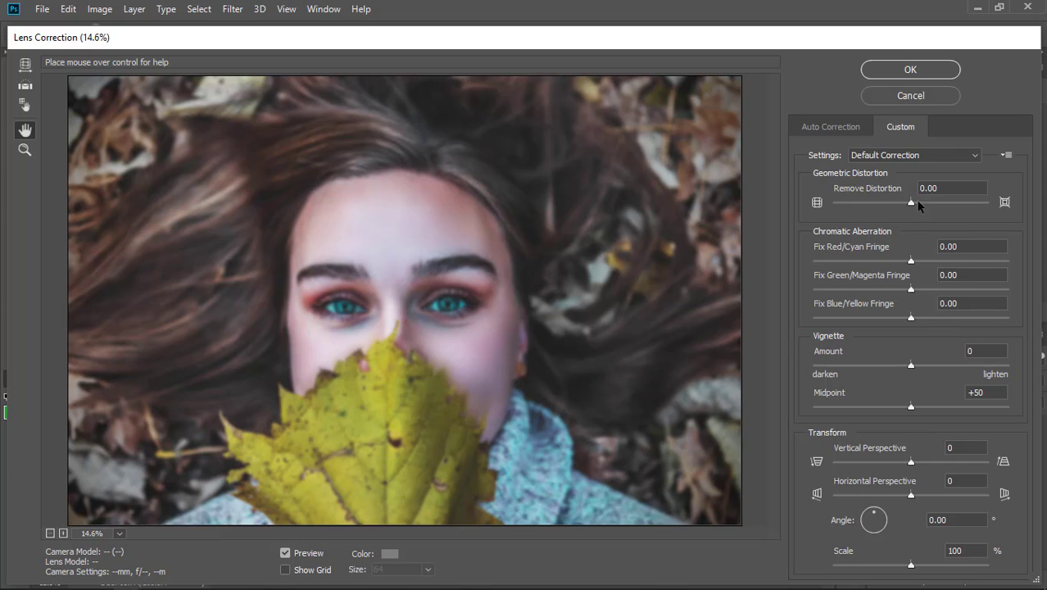
drag(910, 363, 841, 376)
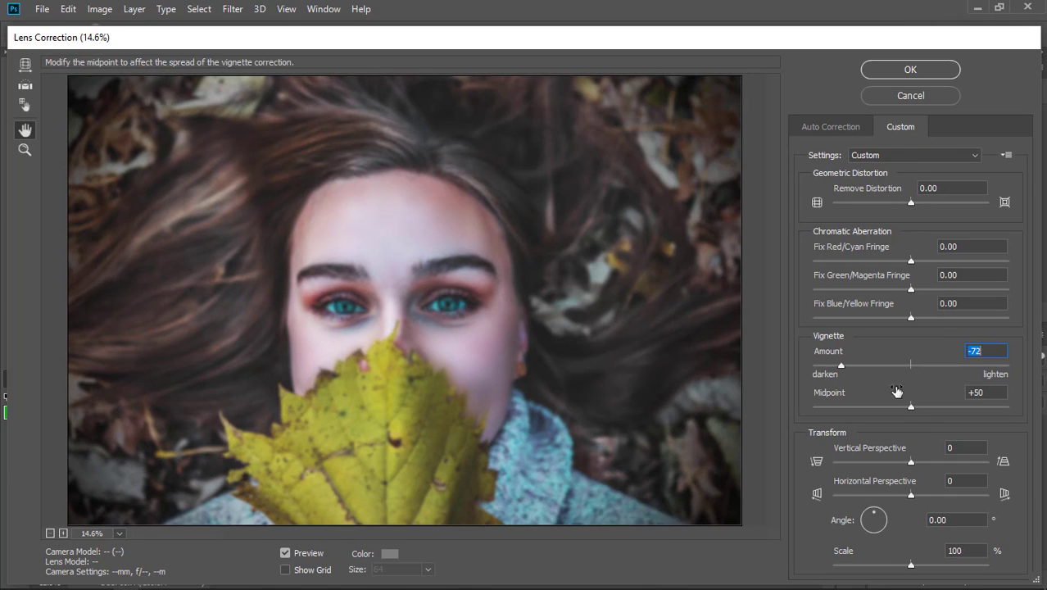
drag(910, 406, 920, 407)
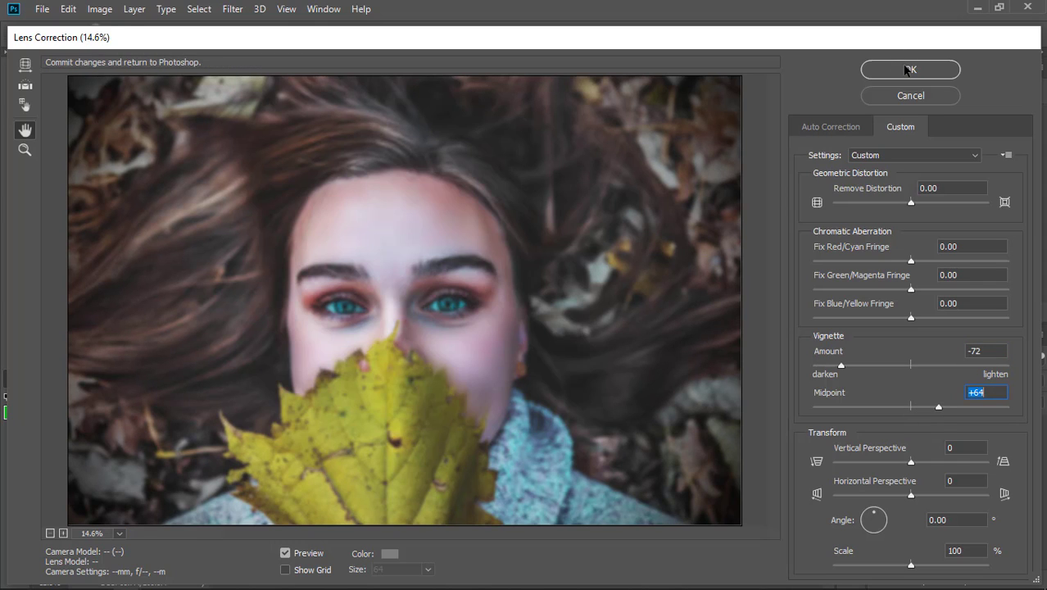
click(878, 72)
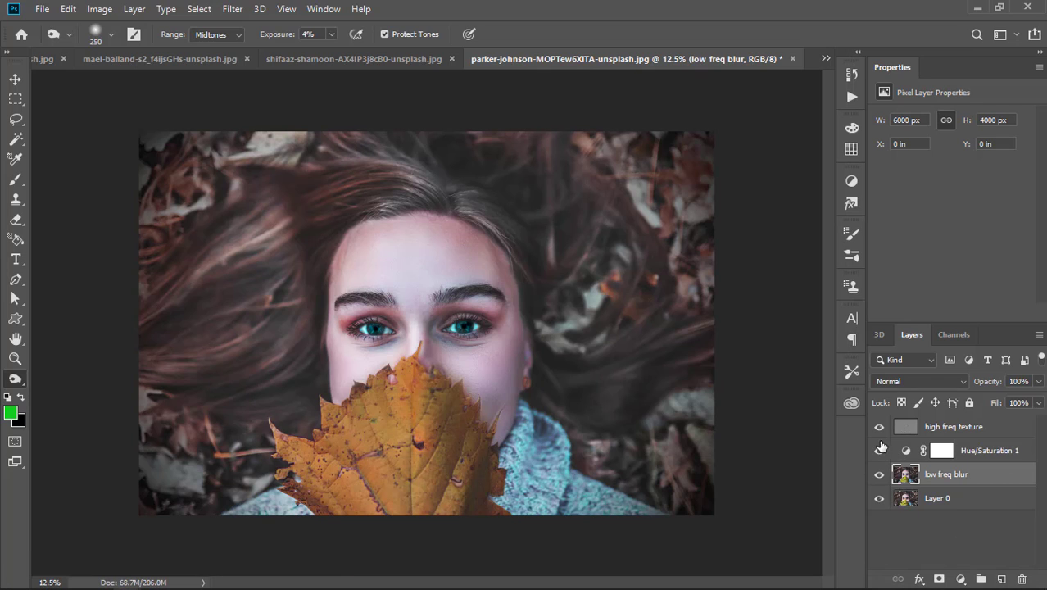
- Compare the retouched portrait with the original by repeatedly hiding and showing all layers except Layer 0
alt+click(879, 500)
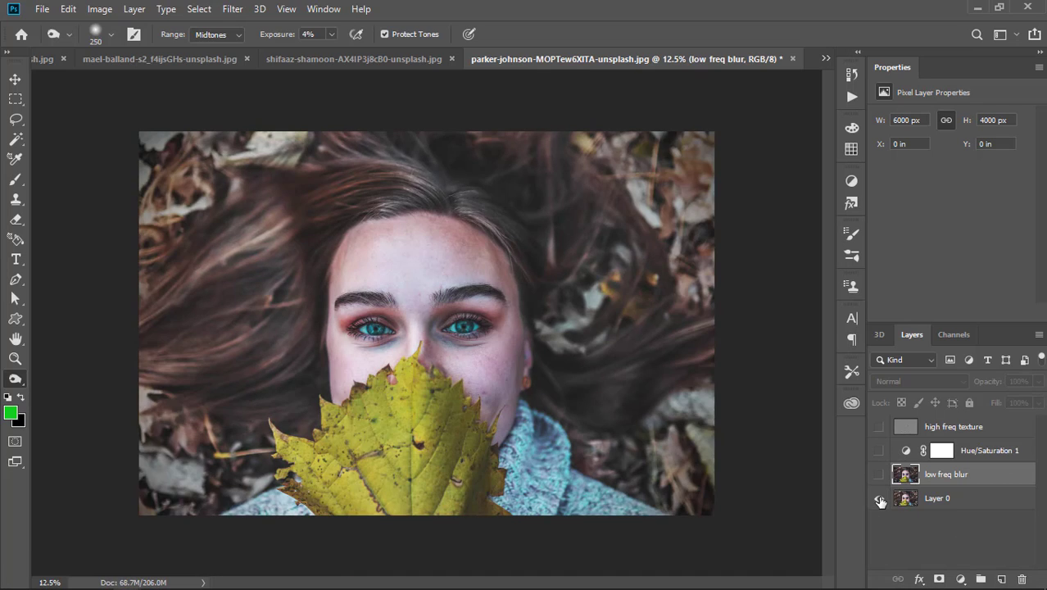
alt+click(879, 500)
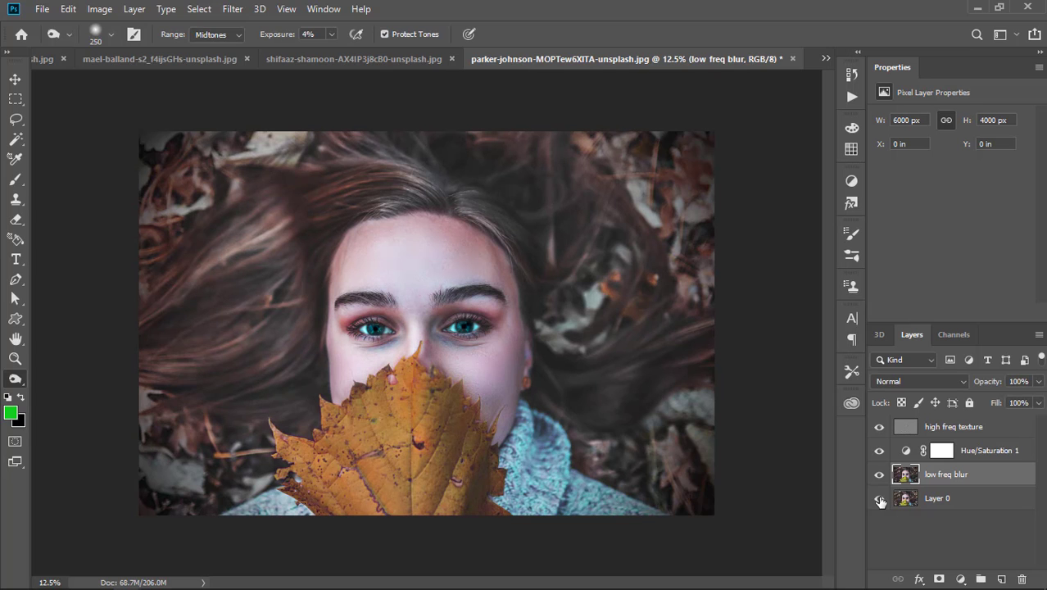
alt+click(879, 500)
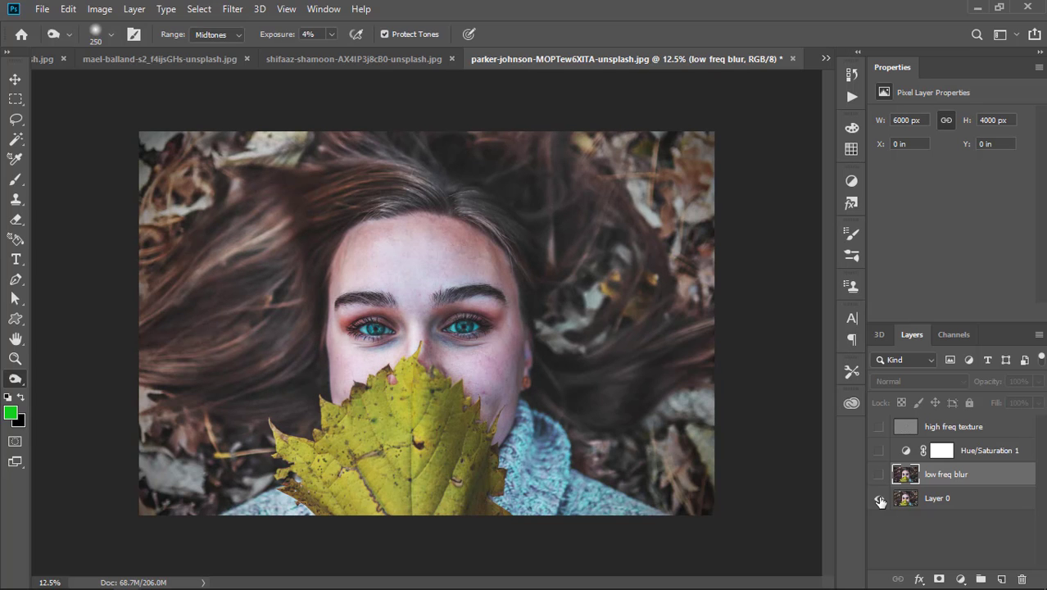
alt+click(879, 500)
alt+click(879, 500)
alt+click(879, 500)
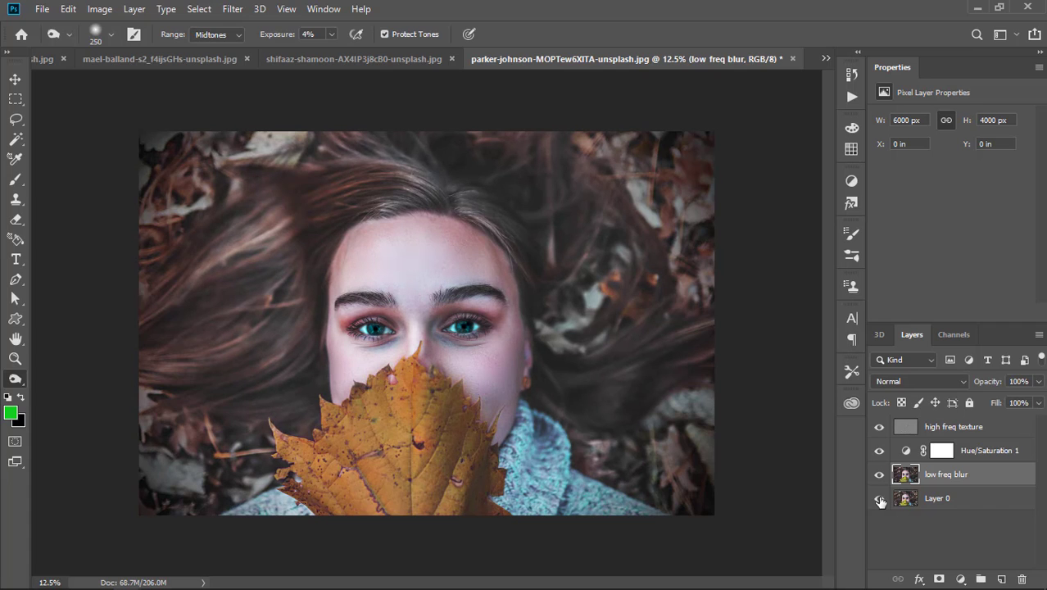
alt+click(879, 499)
alt+click(879, 499)
alt+click(879, 500)
alt+click(879, 500)
alt+click(879, 500)
alt+click(879, 500)
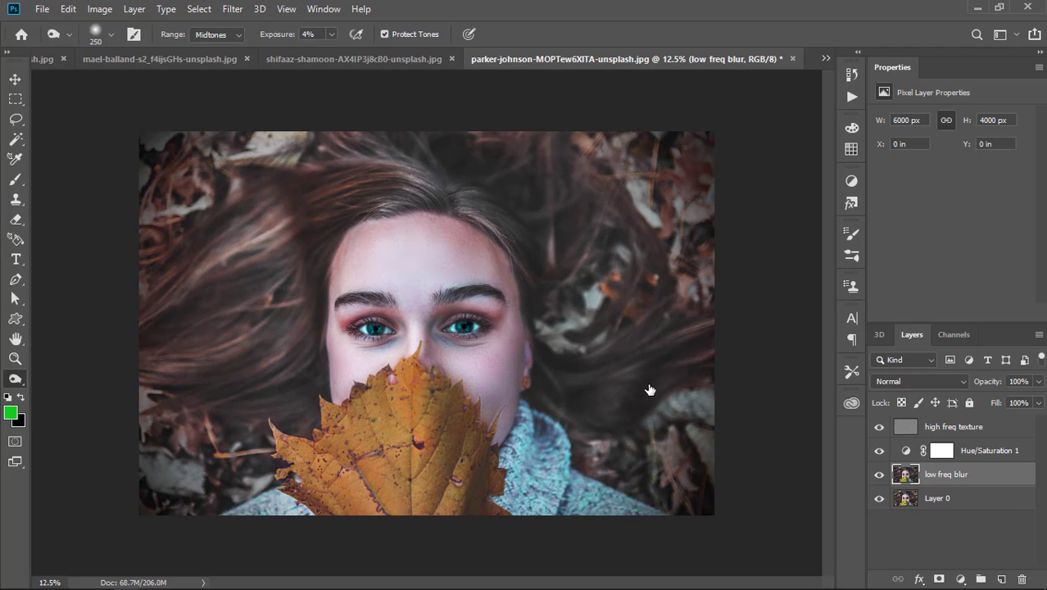